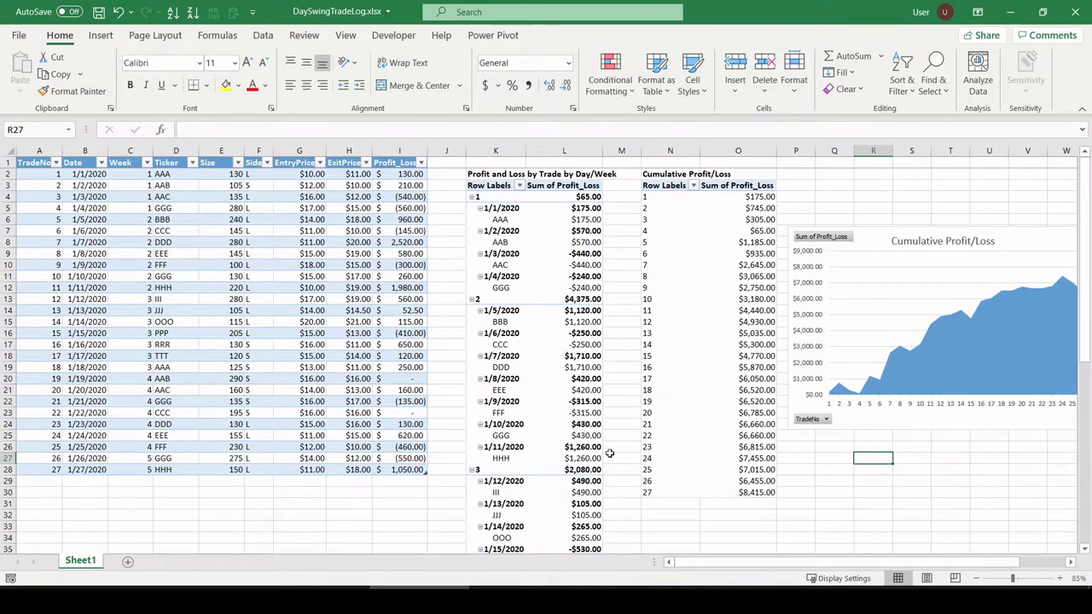
# Step: Examine the finished trade log's data table, its two profit and loss pivot tables and the cumulative profit/loss chart
pyautogui.click(406, 300)
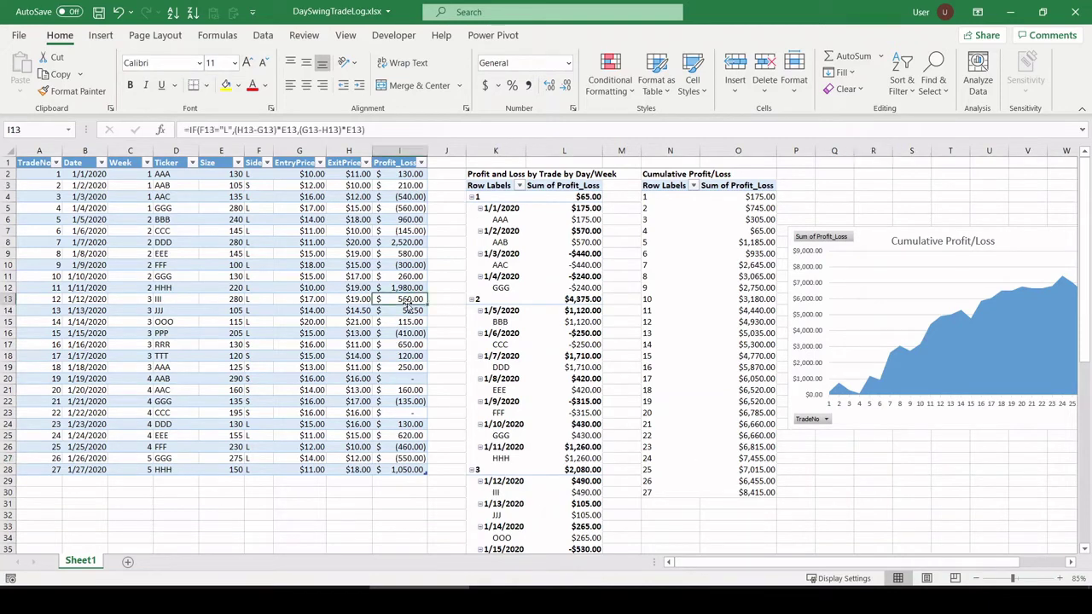
pyautogui.click(403, 163)
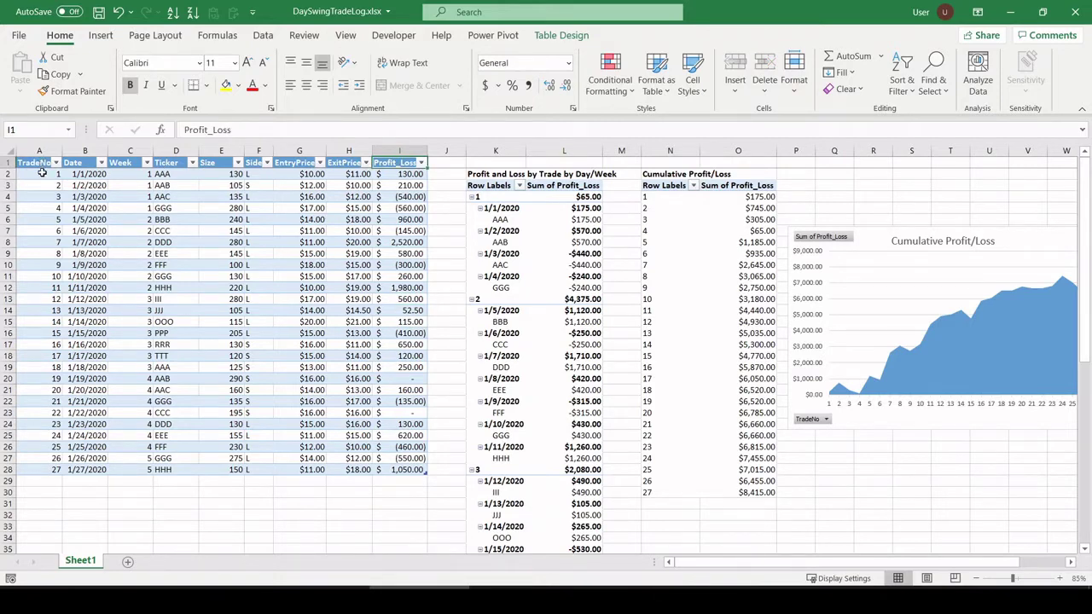
pyautogui.click(394, 491)
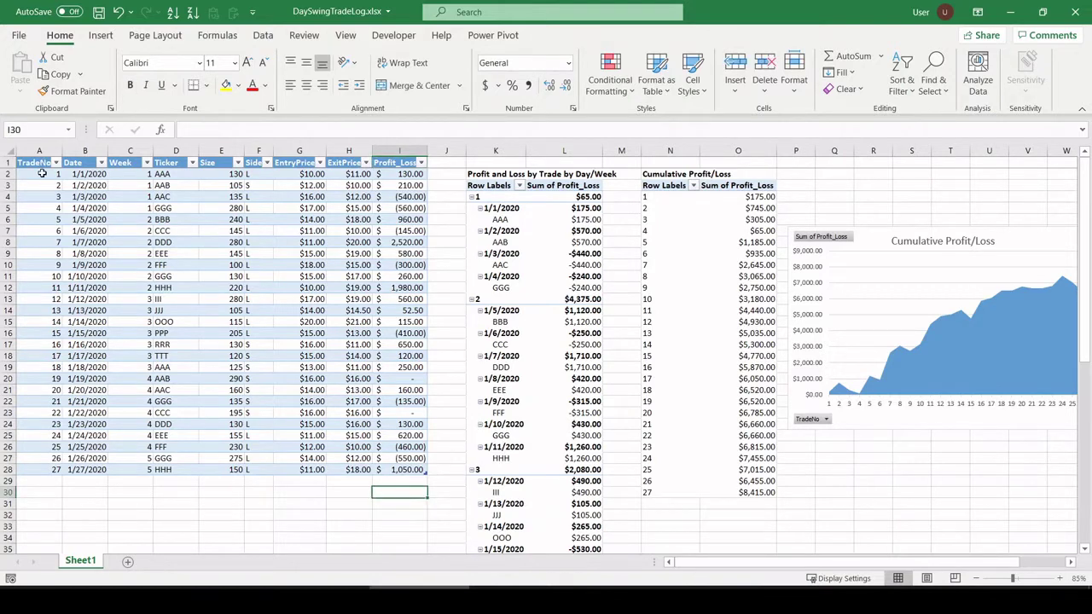
pyautogui.moveTo(41, 173); pyautogui.dragTo(401, 466)
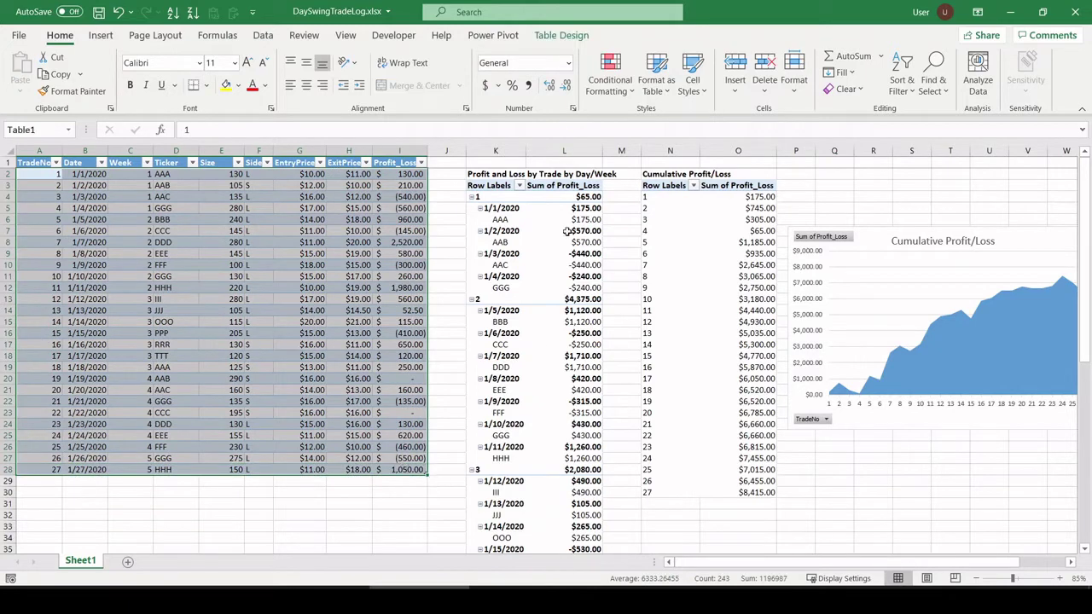
pyautogui.click(495, 175)
pyautogui.click(683, 174)
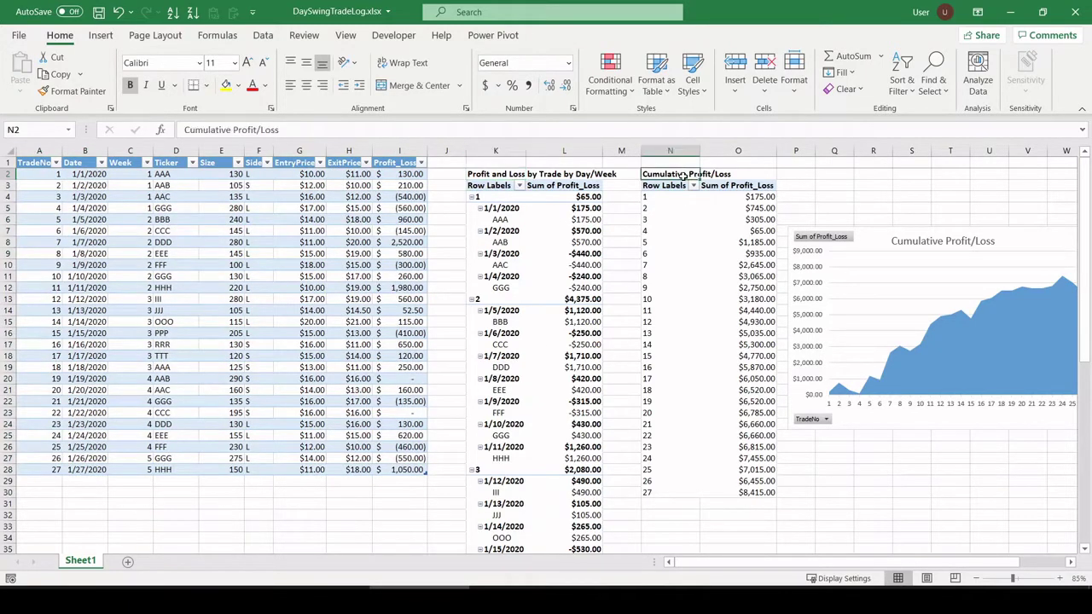
pyautogui.moveTo(840, 565); pyautogui.dragTo(887, 565)
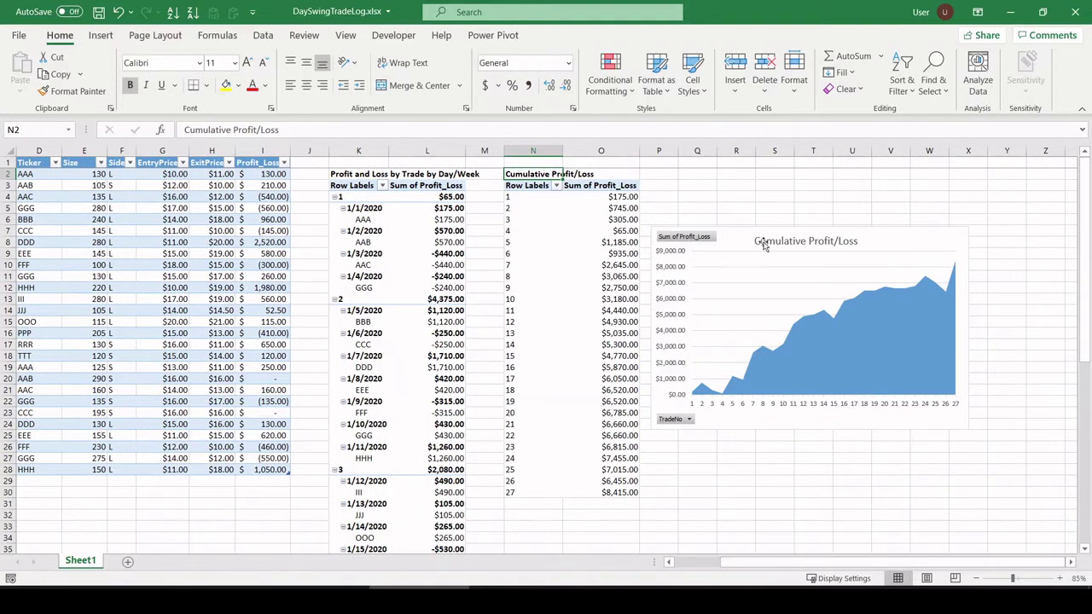
pyautogui.click(742, 240)
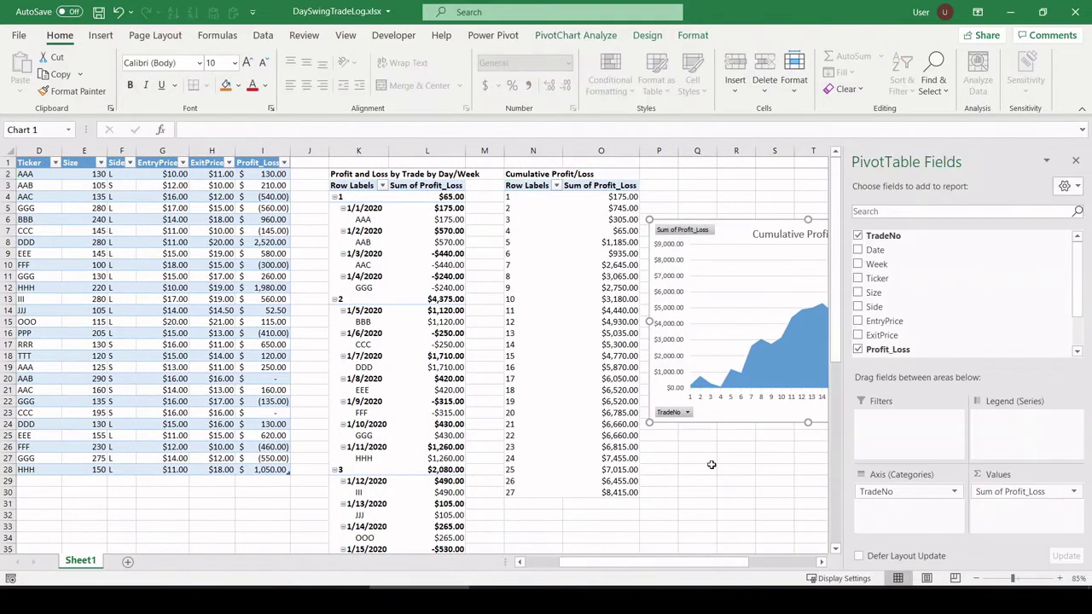
pyautogui.click(712, 464)
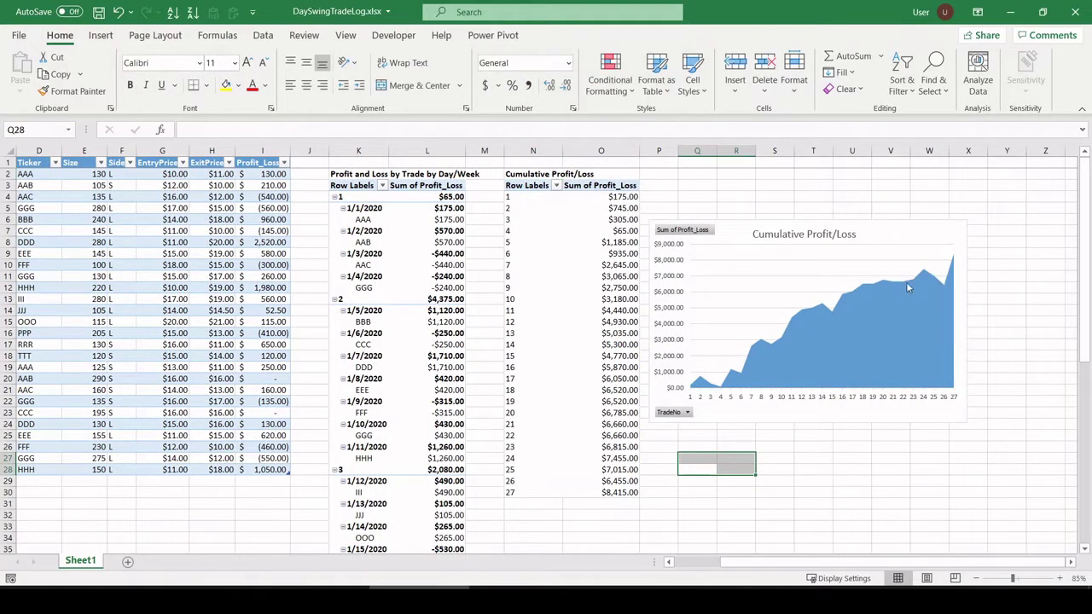
pyautogui.moveTo(905, 563); pyautogui.dragTo(857, 563)
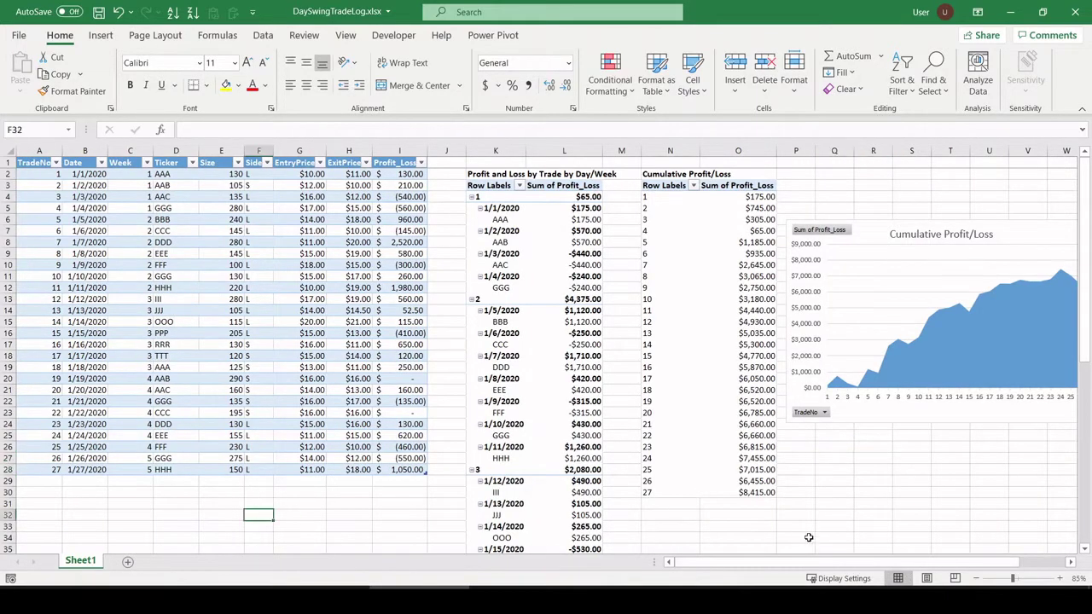
# Step: Create a new blank workbook and enter the headers TradeNo, Date, Week and Ticker in A1 to D1
pyautogui.hotkey('ctrl', 'n')
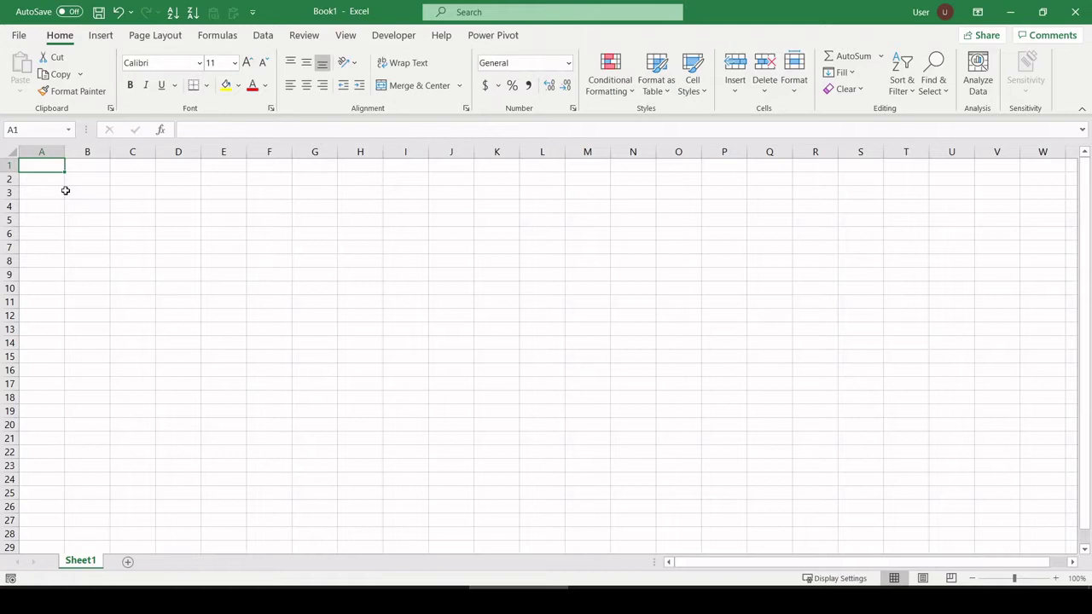
pyautogui.write('Trade')
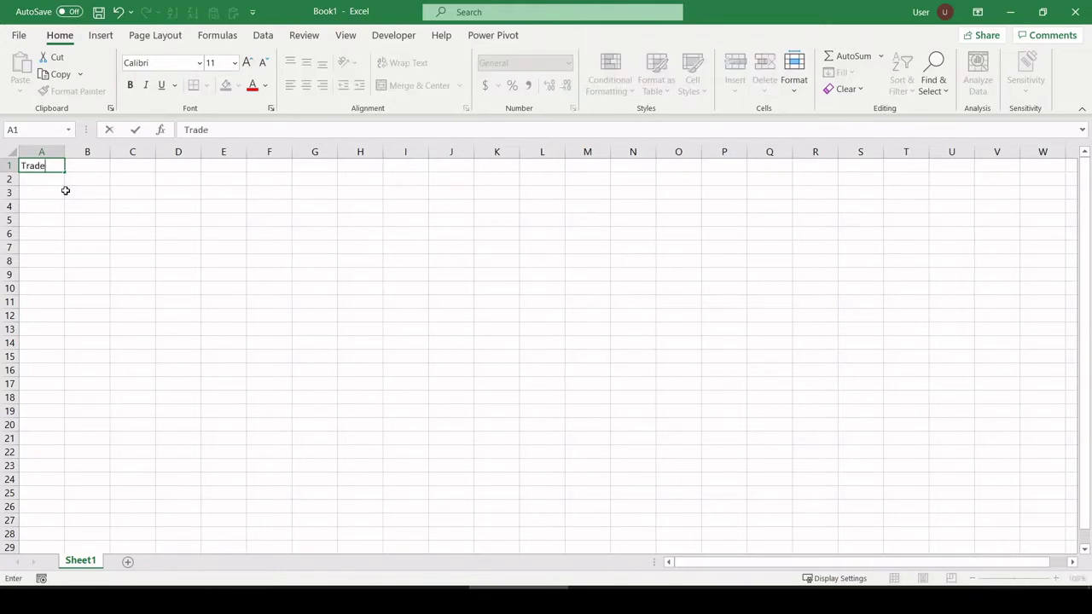
pyautogui.write('No')
pyautogui.press('Tab')
pyautogui.write('Date')
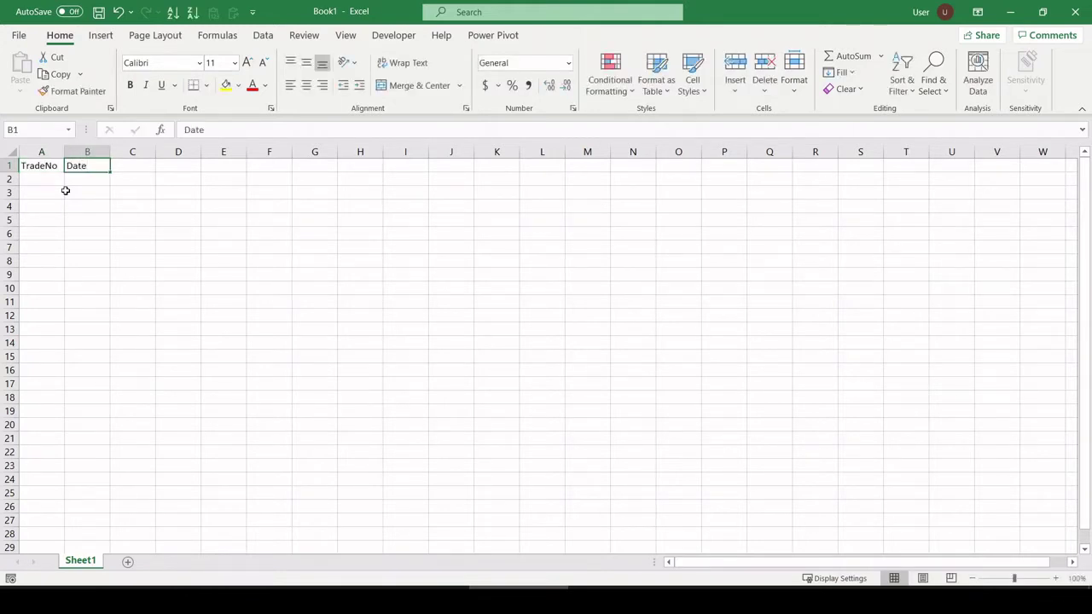
pyautogui.press('Tab')
pyautogui.write('Wee')
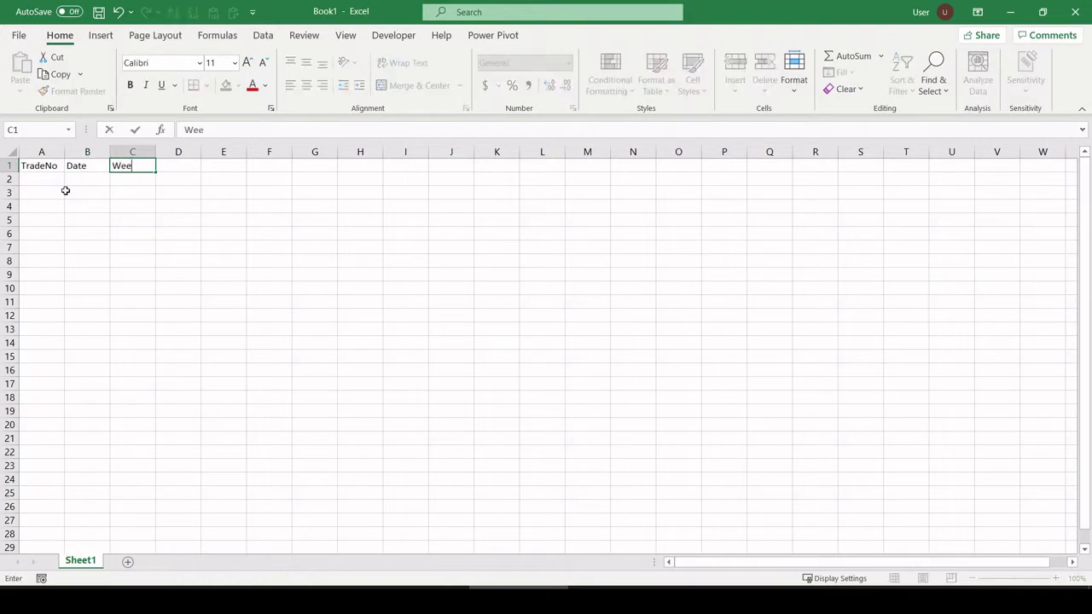
pyautogui.press('Tab')
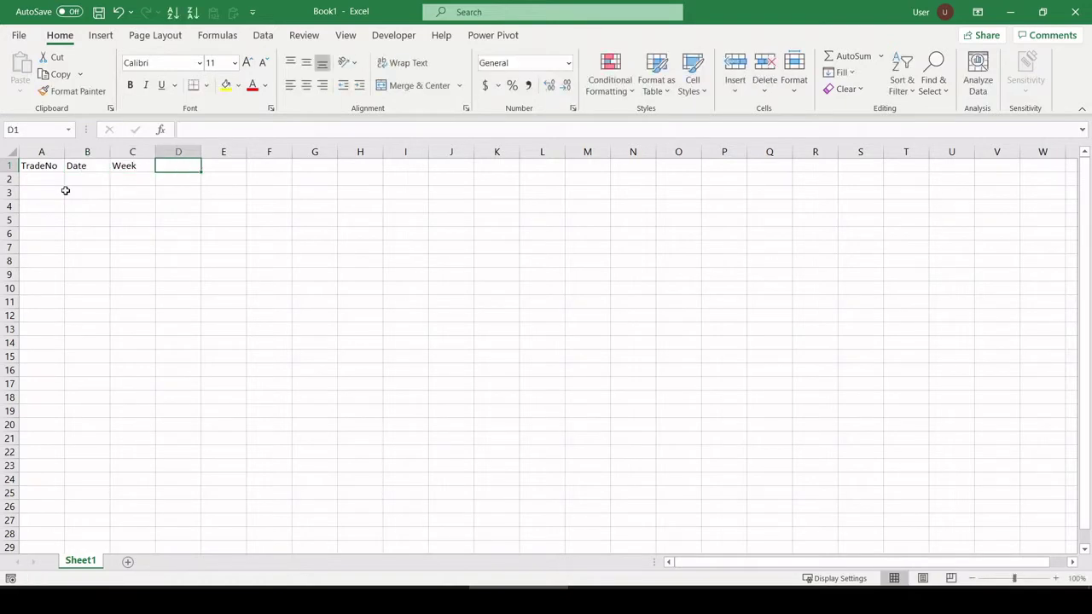
pyautogui.write('Ticker')
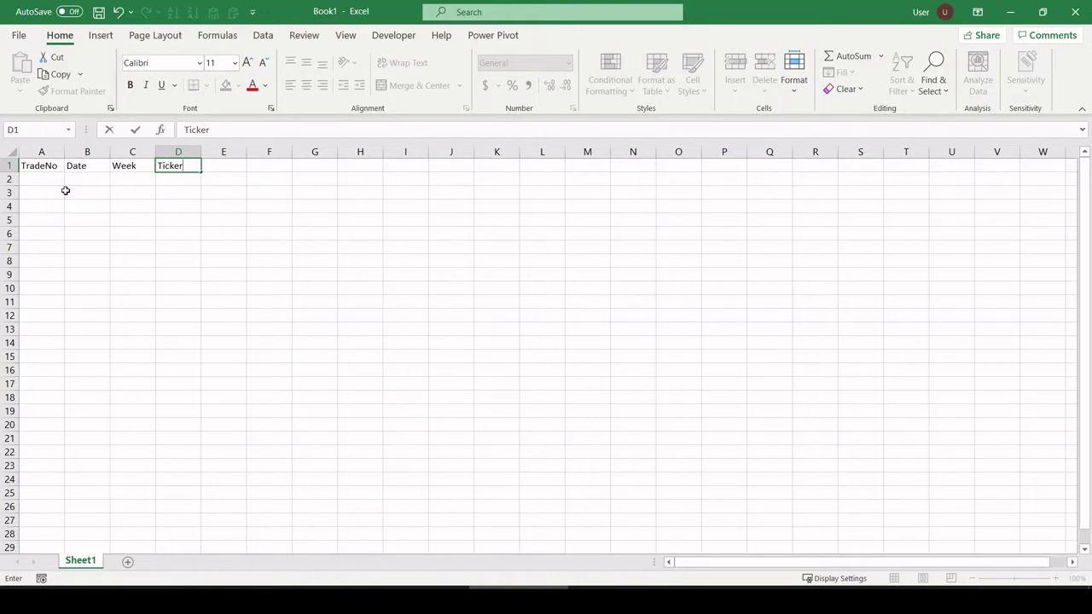
pyautogui.press('Tab')
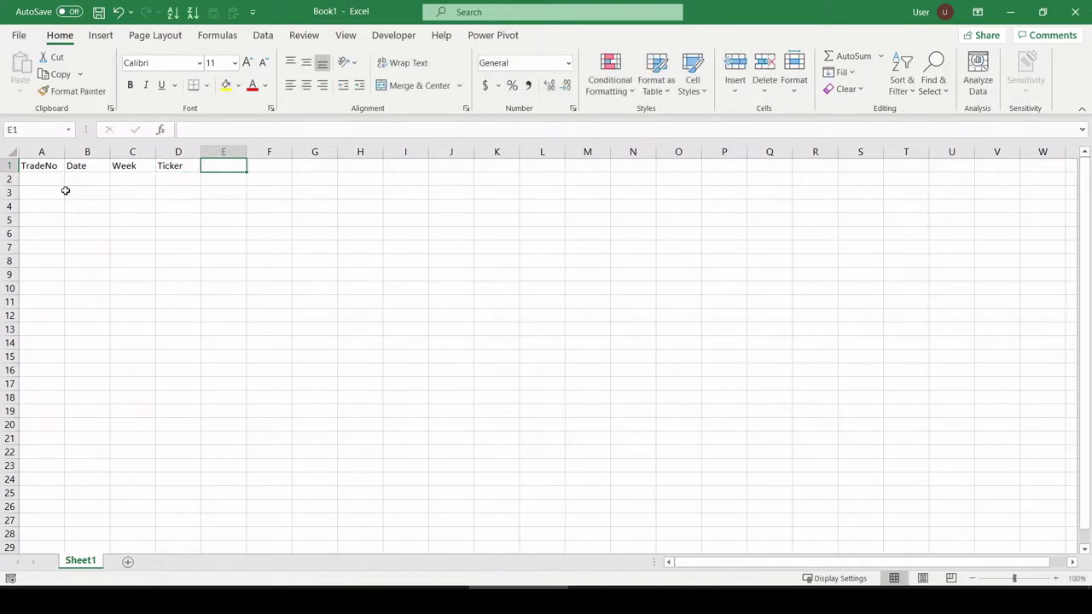
# Step: Enter the headers Size, Side, Entry and Exit in cells E1 to H1
pyautogui.write('Size')
pyautogui.press('Tab')
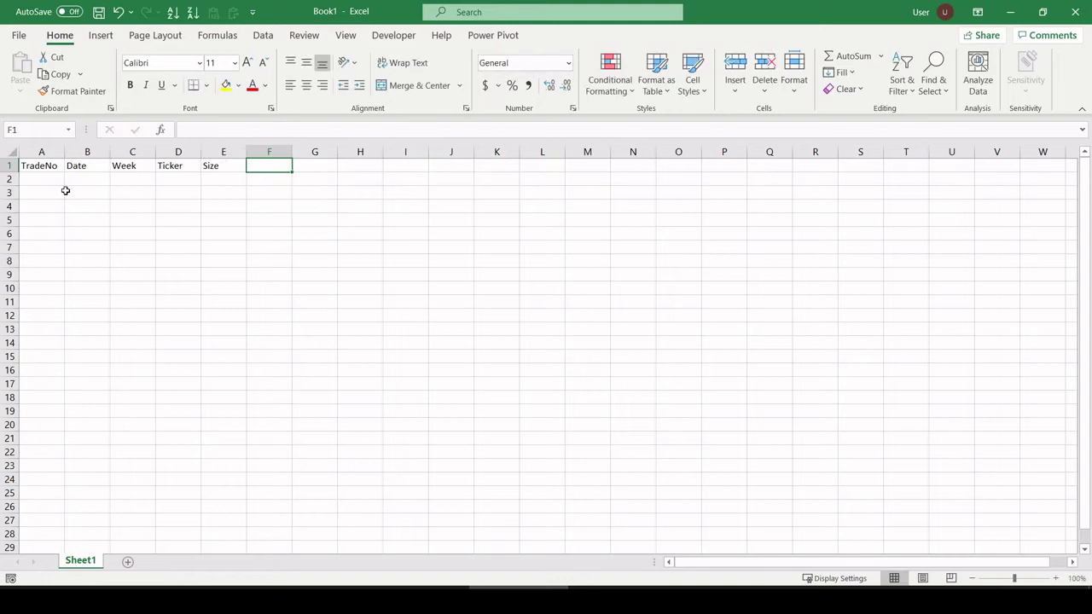
pyautogui.write('Side')
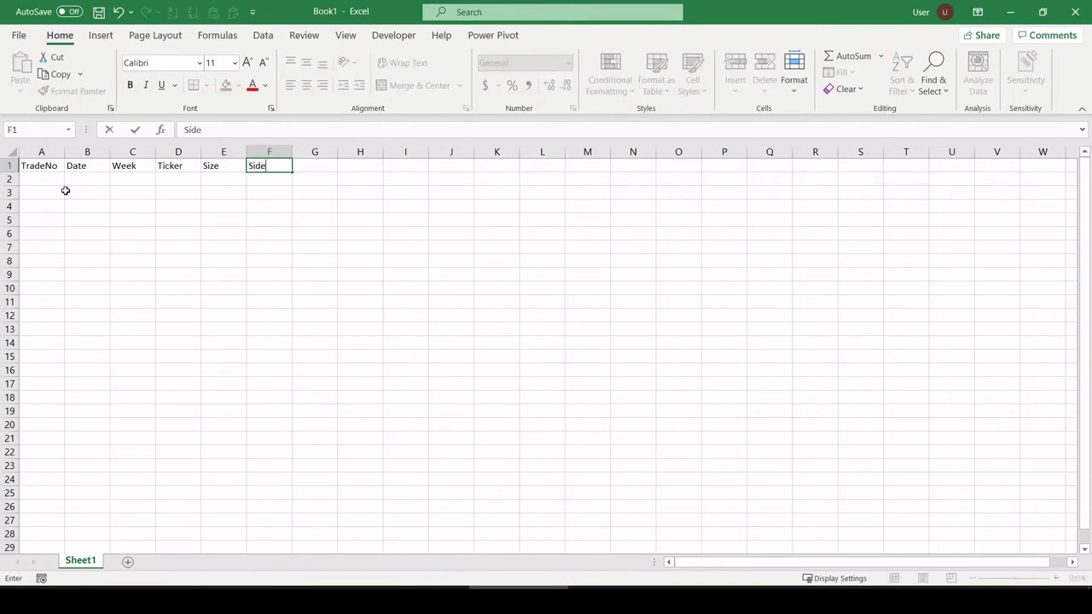
pyautogui.press('Tab')
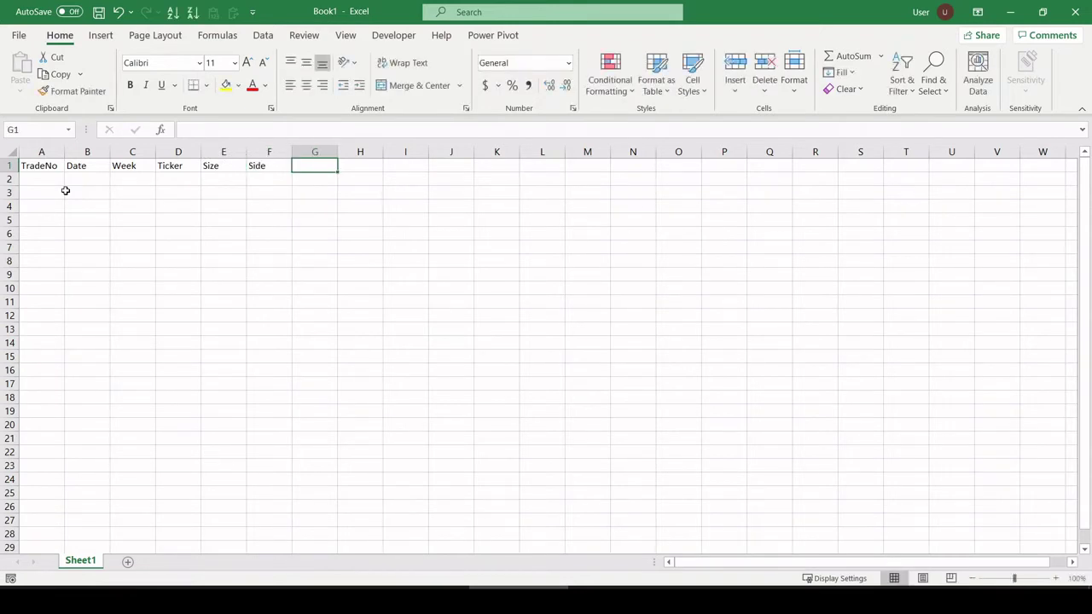
pyautogui.write('Entry')
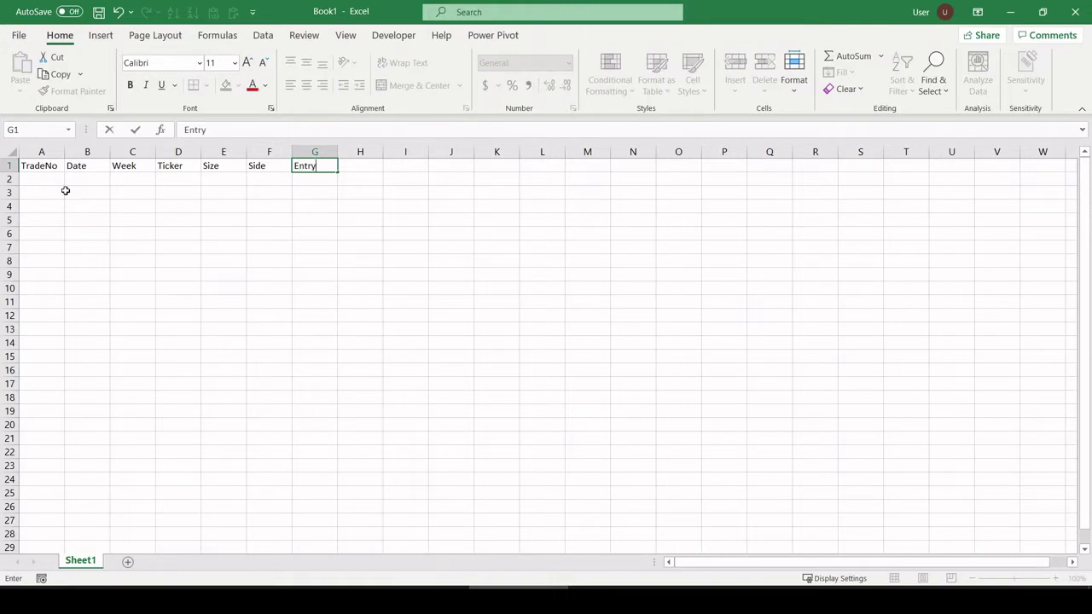
pyautogui.press('Tab')
pyautogui.write('E')
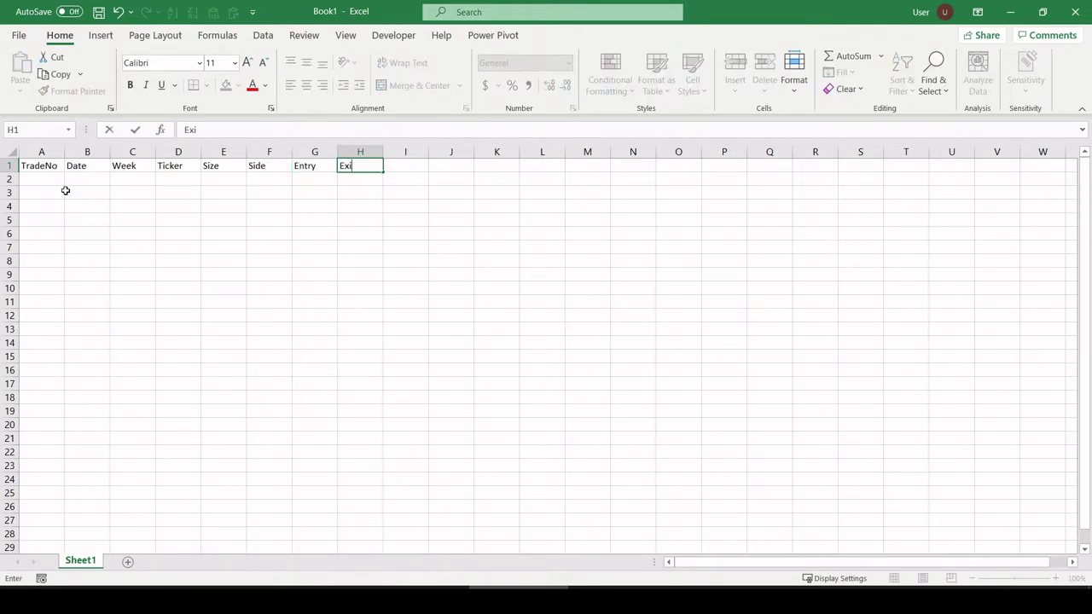
pyautogui.press('Tab')
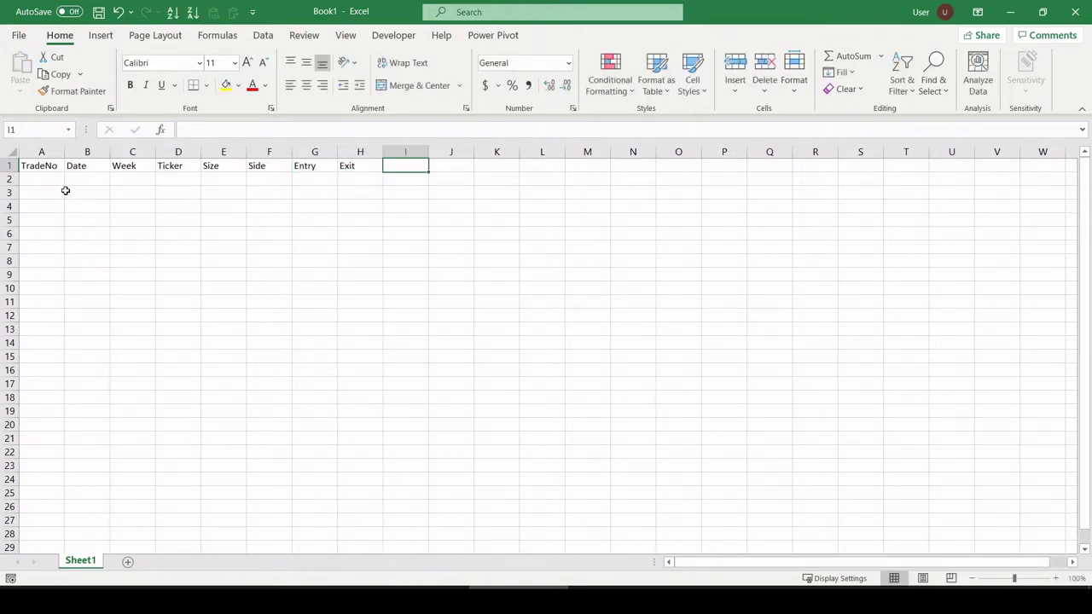
# Step: Enter the header Profit_Loss in cell I1
pyautogui.write('Profit_')
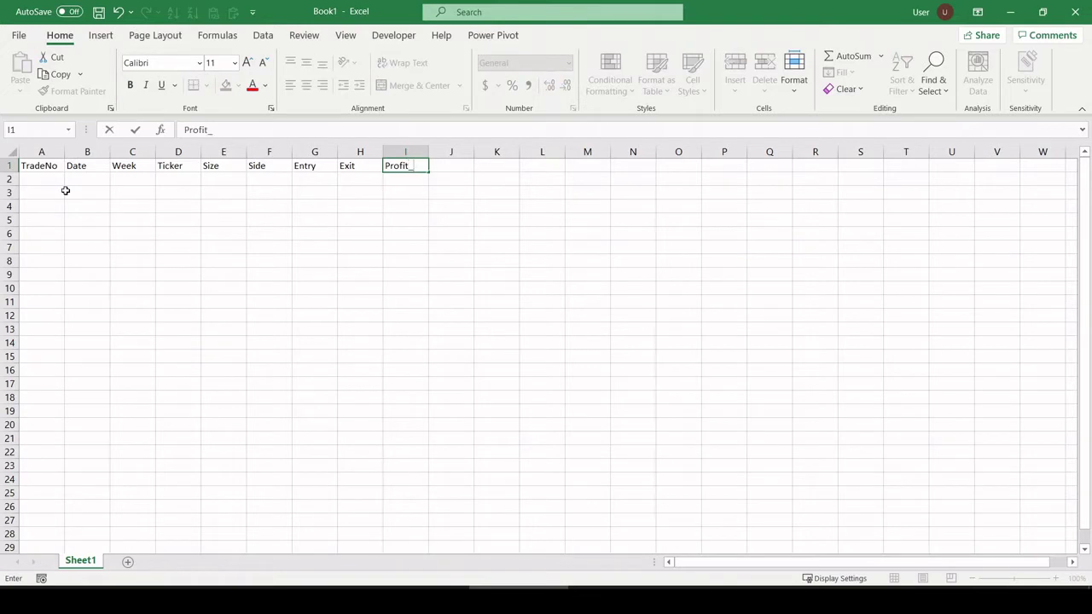
pyautogui.write('Losw')
pyautogui.press('BackSpace')
pyautogui.write('s')
pyautogui.click(276, 277)
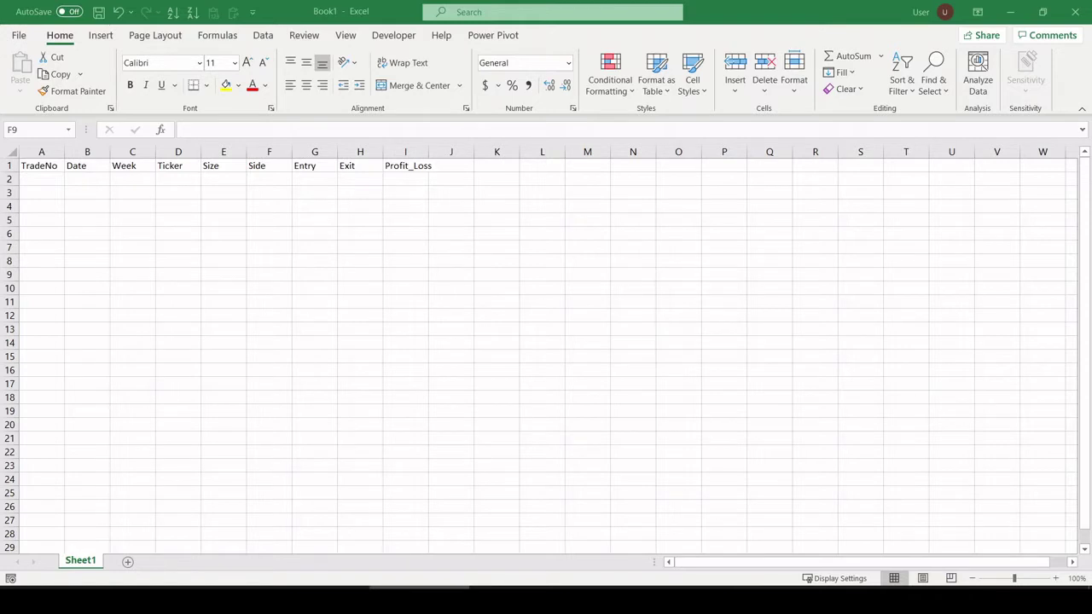
# Step: Copy the sample trade data for TradeNo through Side and paste it as values starting at A2
pyautogui.hotkey('ctrl', 'c')
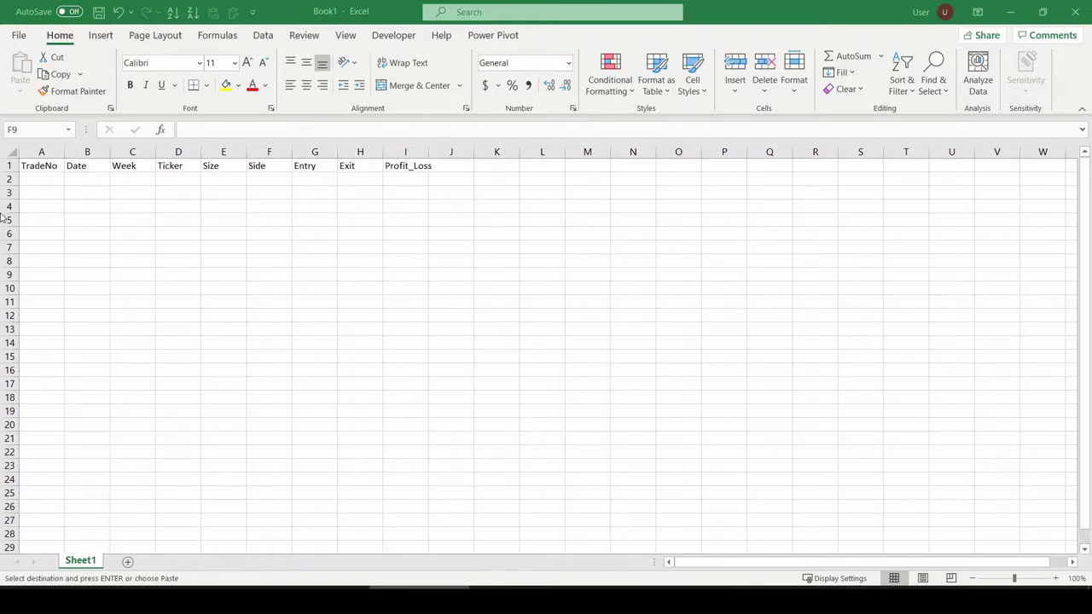
pyautogui.click(53, 179)
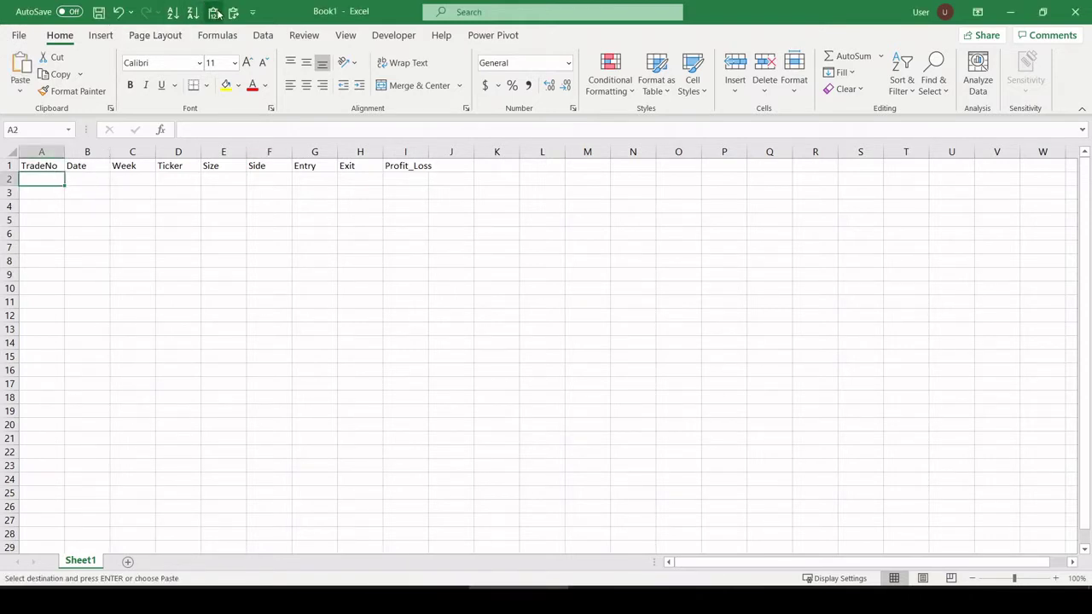
pyautogui.click(213, 12)
pyautogui.click(152, 232)
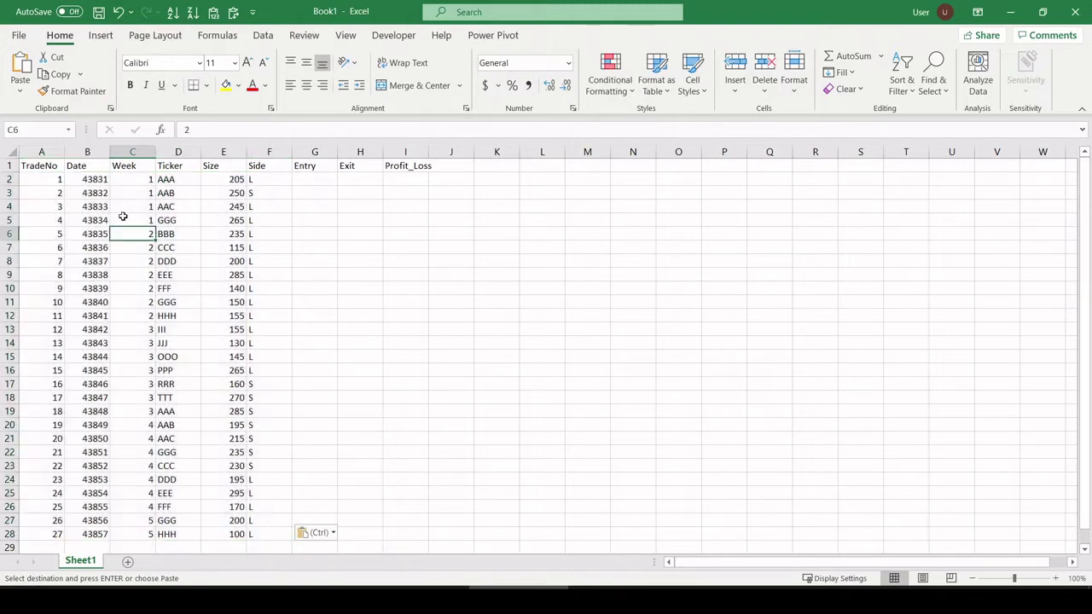
# Step: Format the Date column values in B2:B28 as Short Date
pyautogui.moveTo(101, 179); pyautogui.dragTo(94, 534)
pyautogui.click(568, 62)
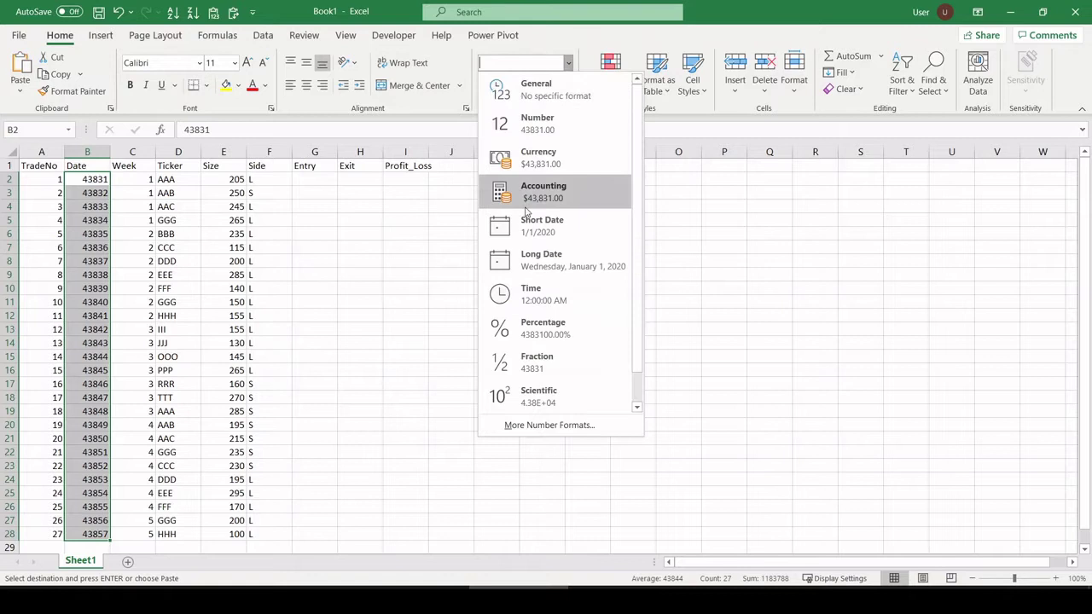
pyautogui.click(524, 229)
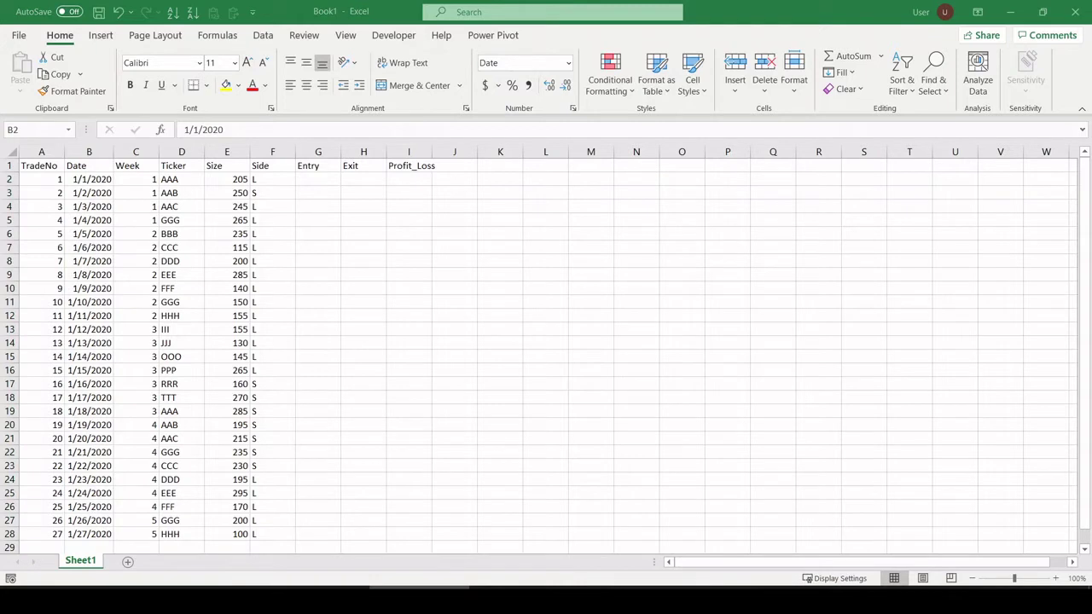
# Step: Copy the sample entry and exit prices, paste them as values starting at G2, and format them as Currency
pyautogui.hotkey('ctrl', 'c')
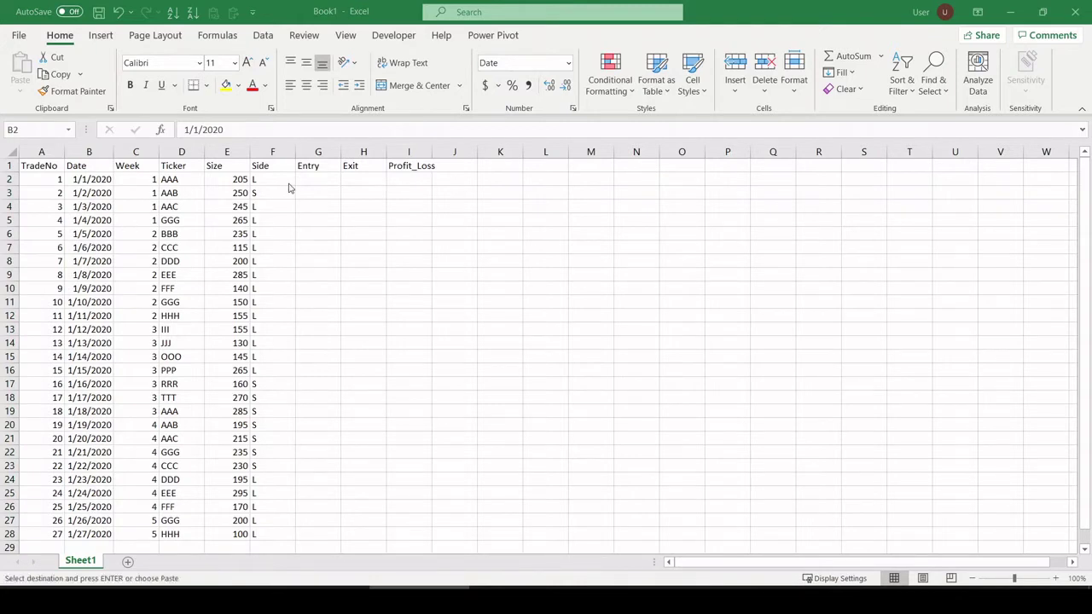
pyautogui.click(301, 180)
pyautogui.click(215, 13)
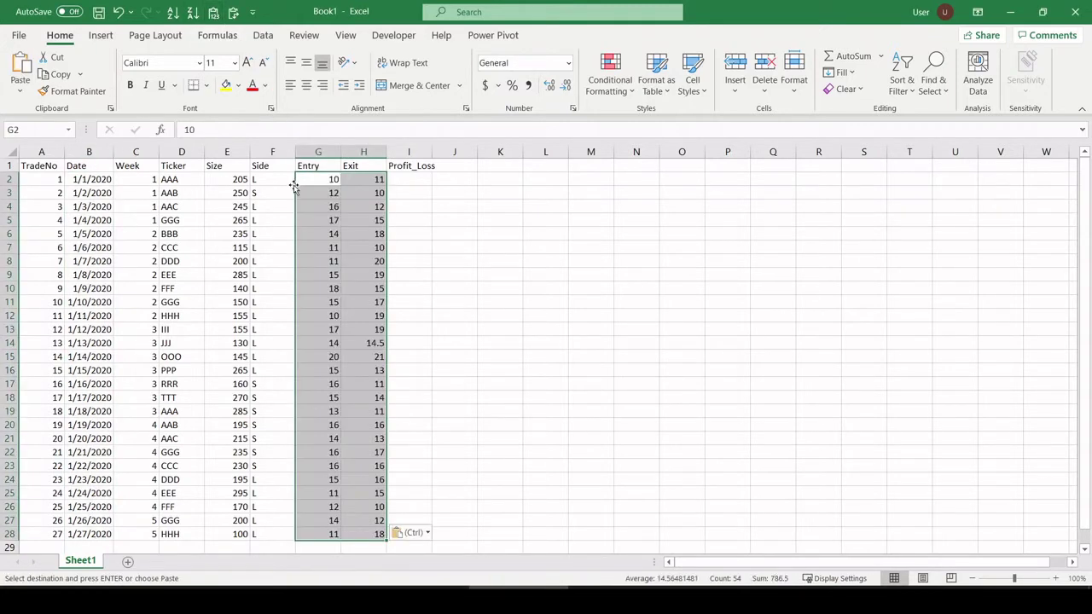
pyautogui.click(569, 63)
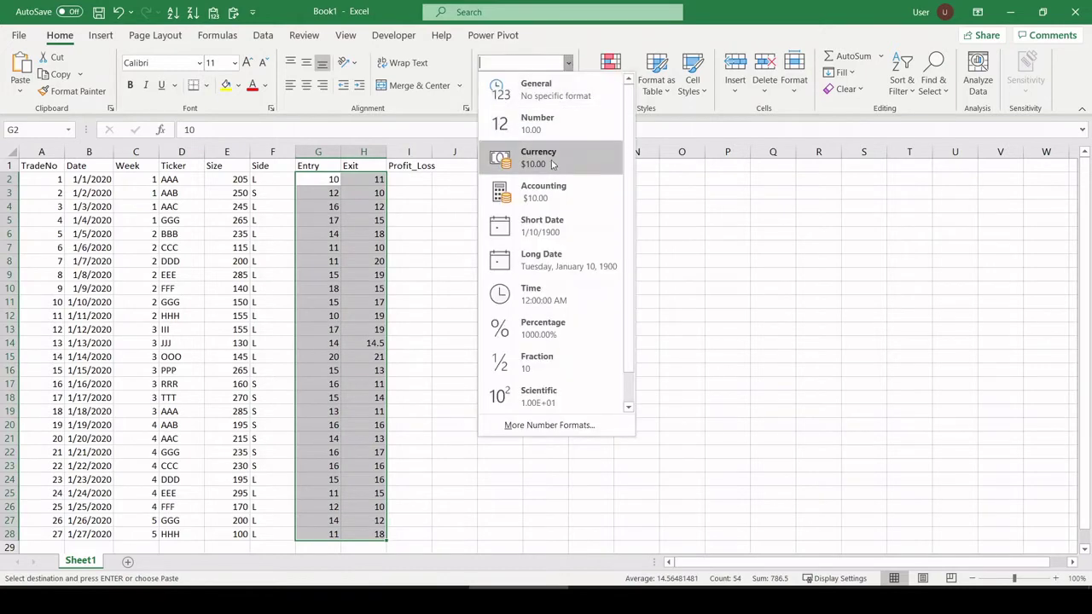
pyautogui.click(553, 167)
pyautogui.click(235, 238)
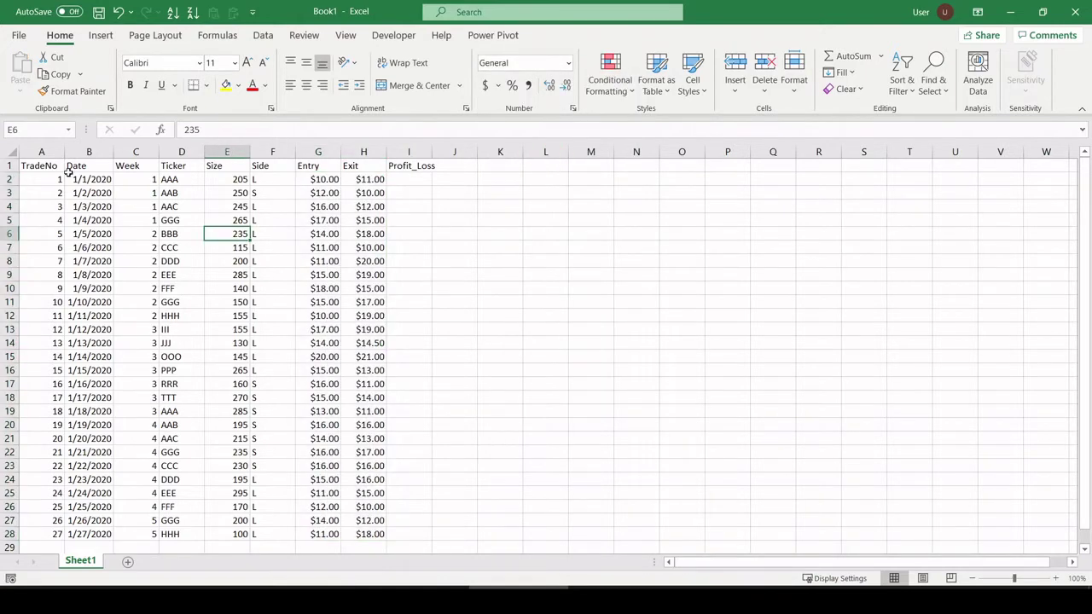
# Step: Convert the trade data range A1:I28 into a table with headers
pyautogui.click(60, 169)
pyautogui.hotkey('ctrl', 'a')
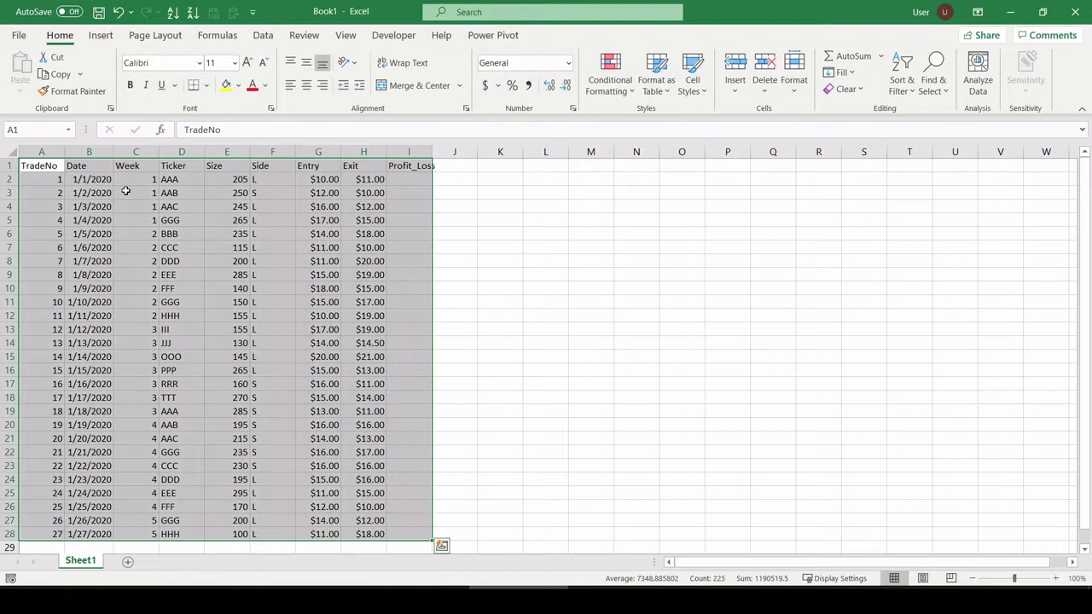
pyautogui.click(103, 39)
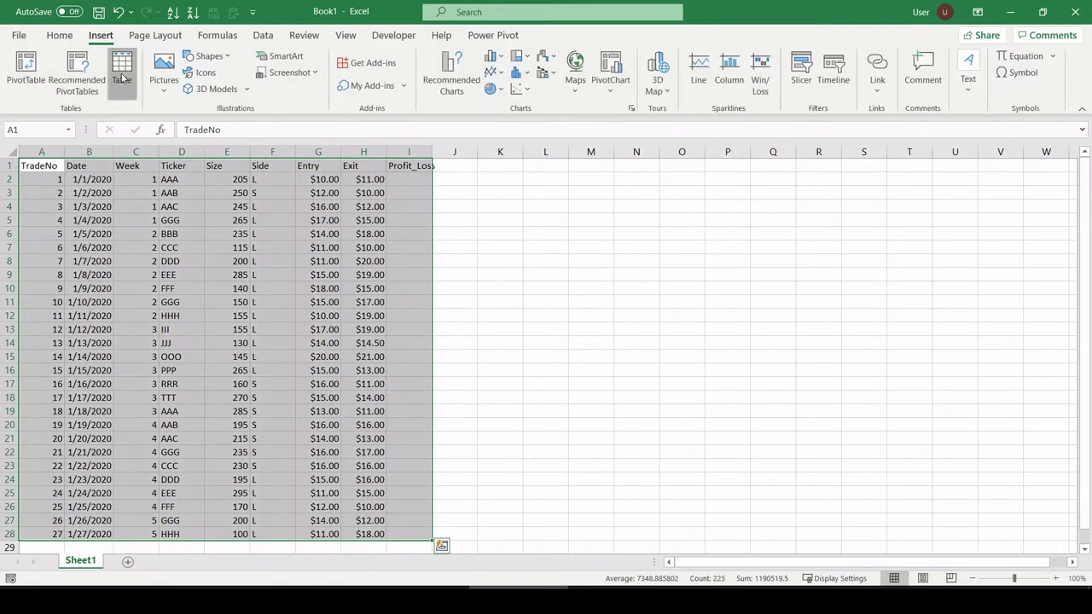
pyautogui.click(121, 72)
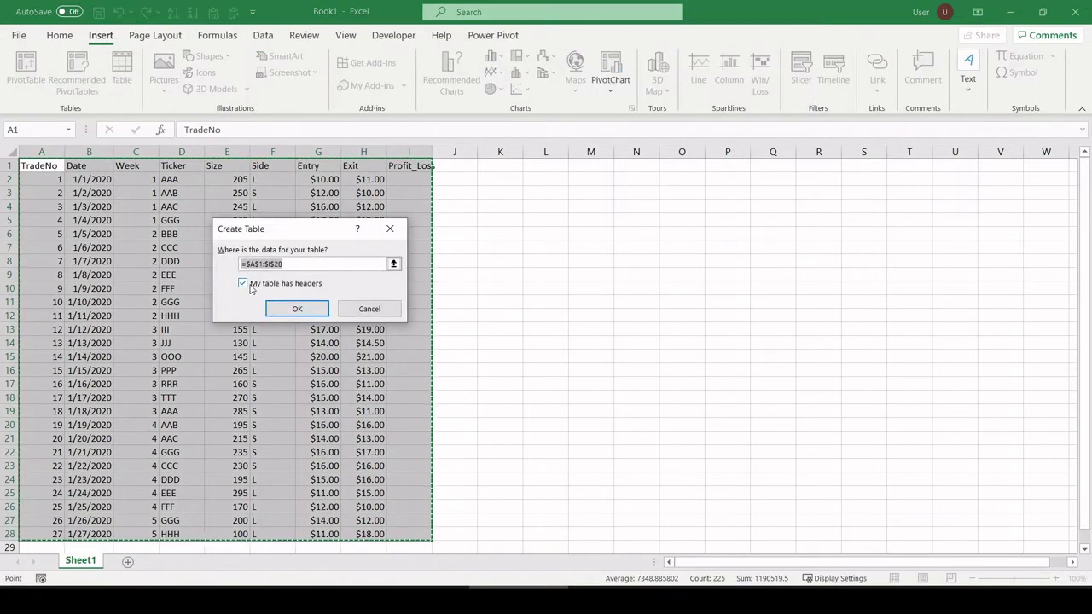
pyautogui.click(290, 309)
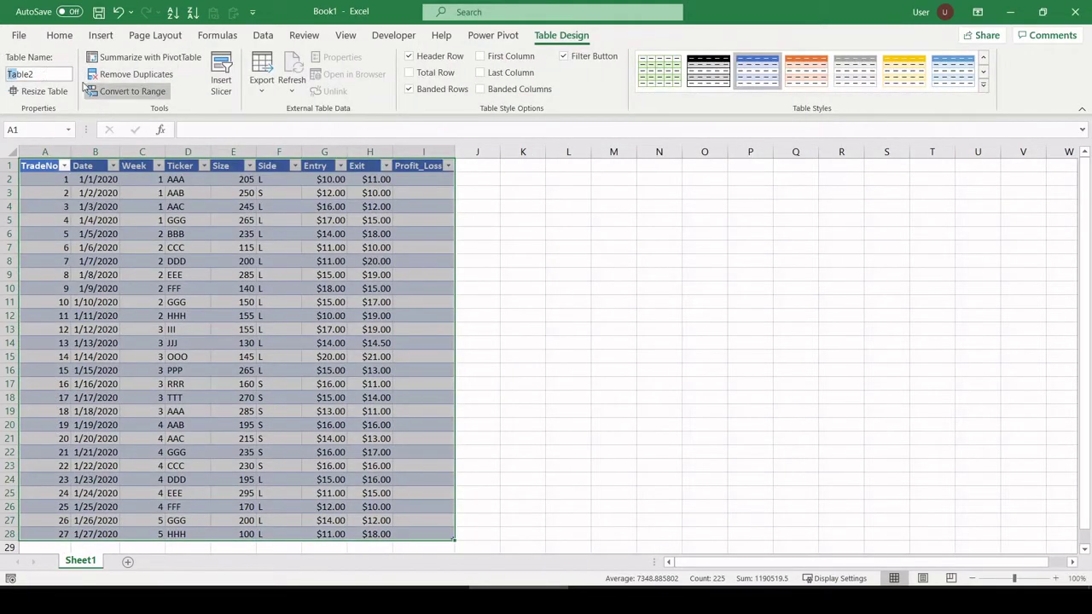
# Step: Name the trade table data
pyautogui.click(68, 76)
pyautogui.doubleClick(45, 75)
pyautogui.write('data')
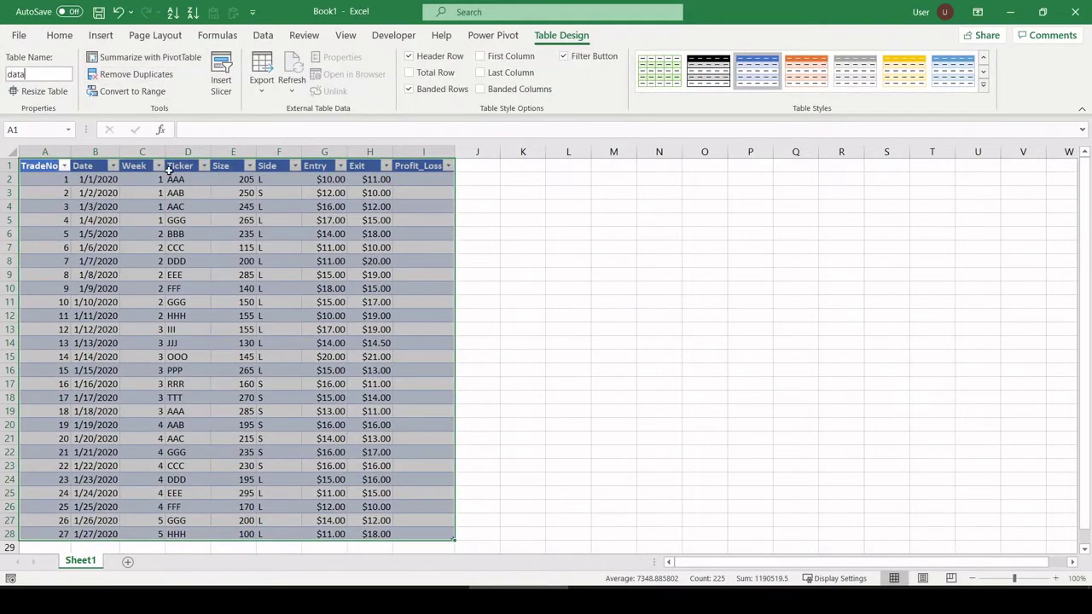
pyautogui.moveTo(147, 271); pyautogui.dragTo(151, 263)
pyautogui.click(304, 198)
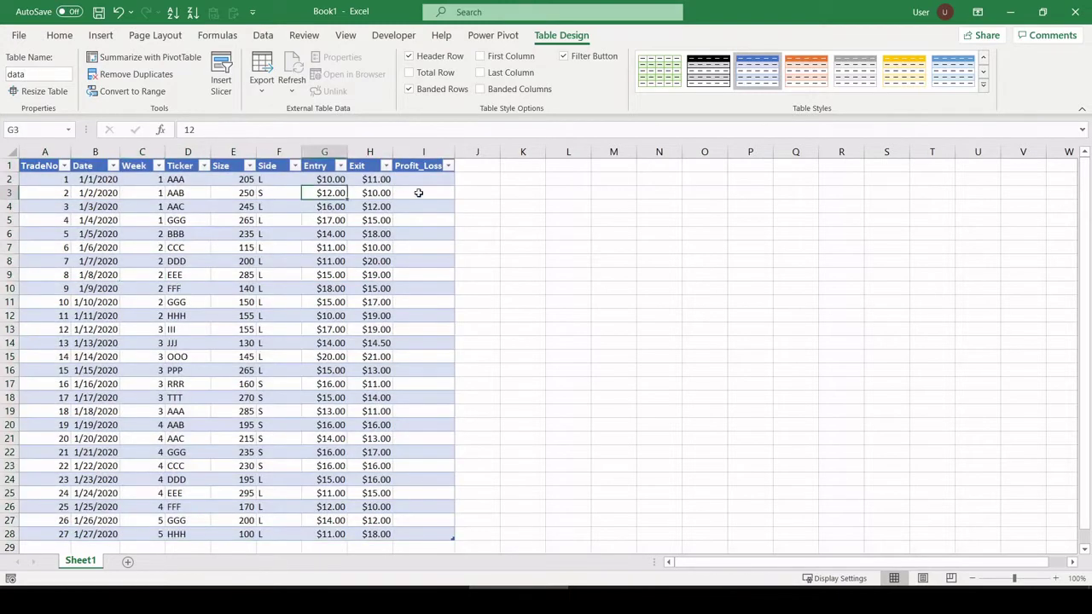
# Step: Examine the Size, Side, Entry and Exit values of the first long and short trades in rows 2 and 3
pyautogui.click(422, 180)
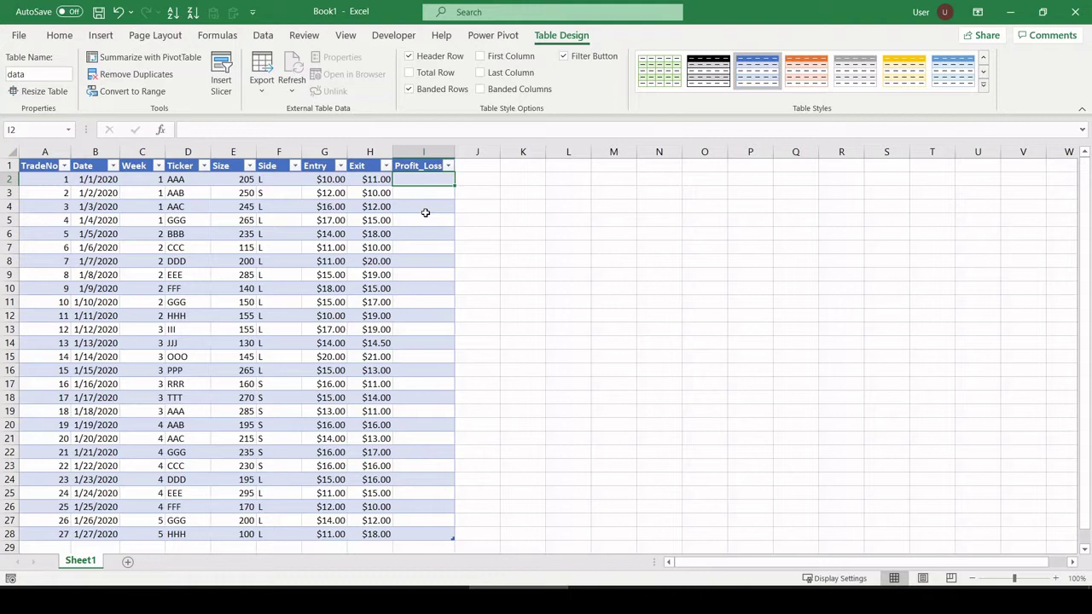
pyautogui.press('Left')
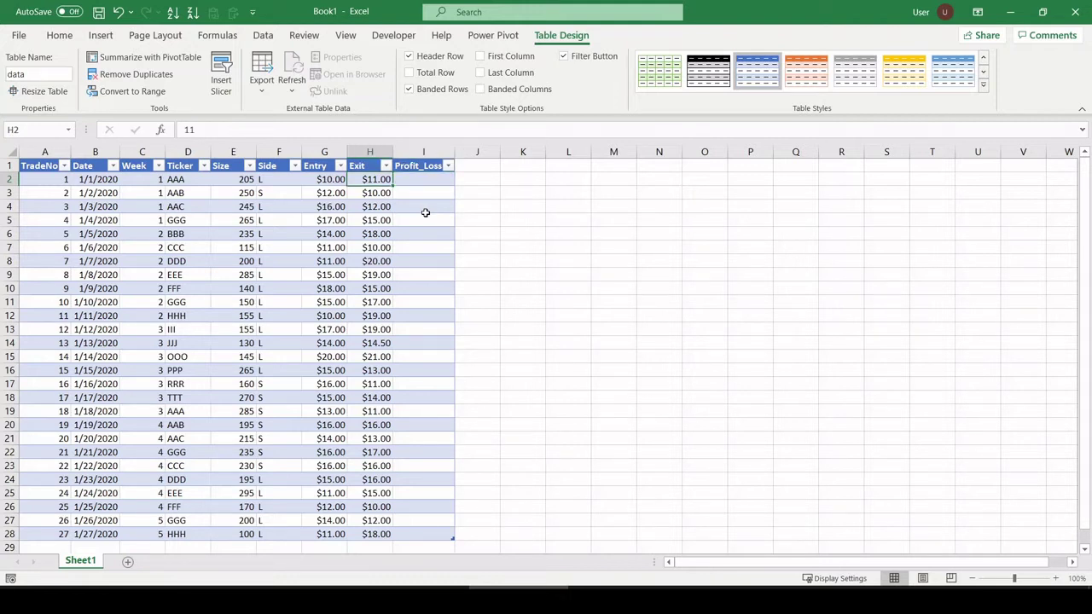
pyautogui.press('Left')
pyautogui.press('Left')
pyautogui.press('Left')
pyautogui.press('Left')
pyautogui.press('Right')
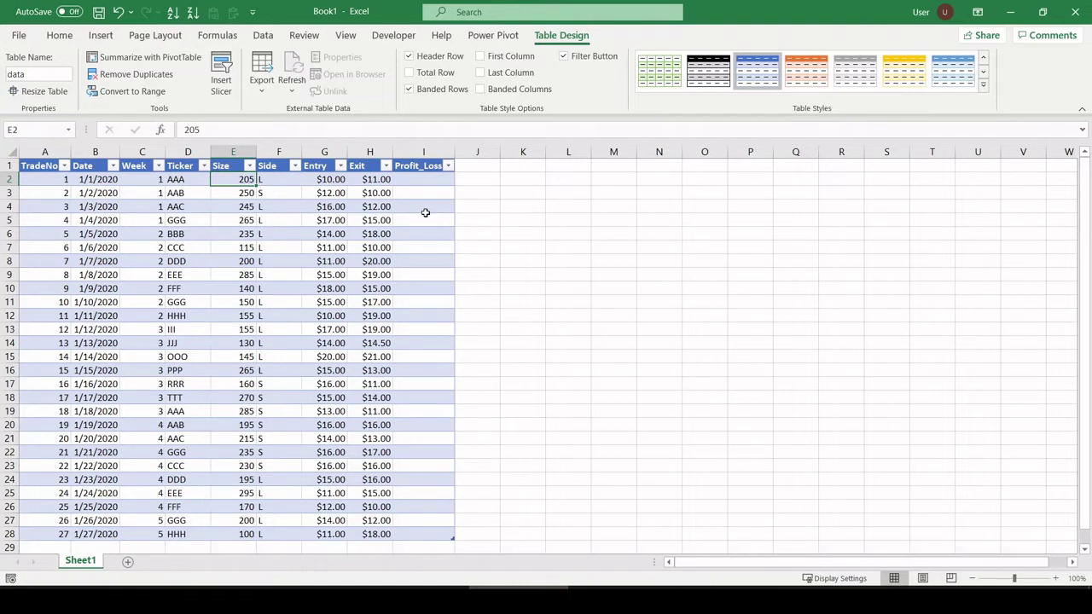
pyautogui.press('Right')
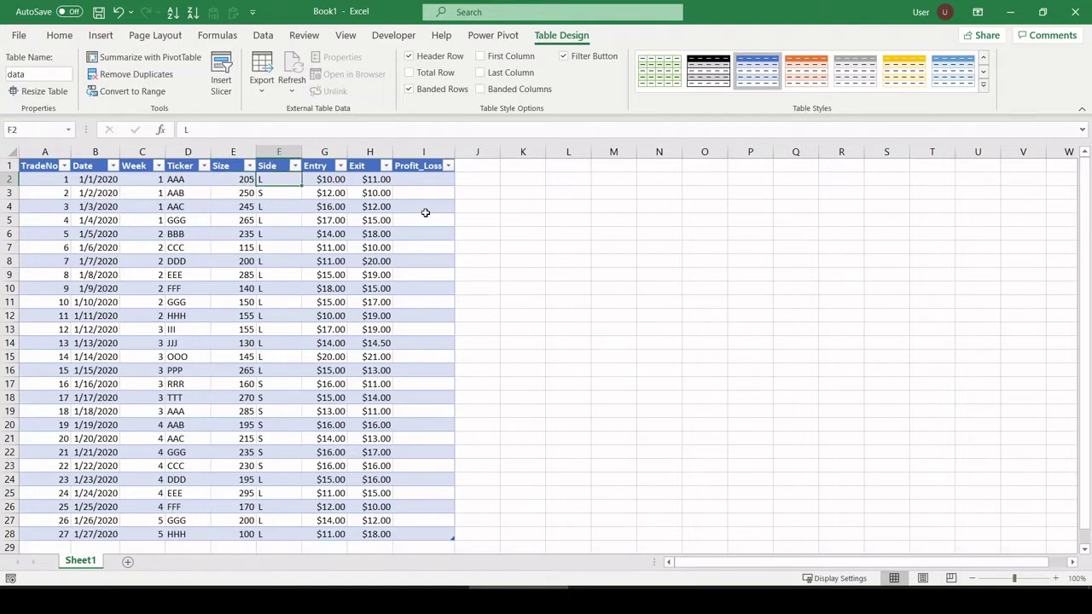
pyautogui.press('Down')
pyautogui.press('Up')
pyautogui.press('Right')
pyautogui.press('Right')
pyautogui.press('Right')
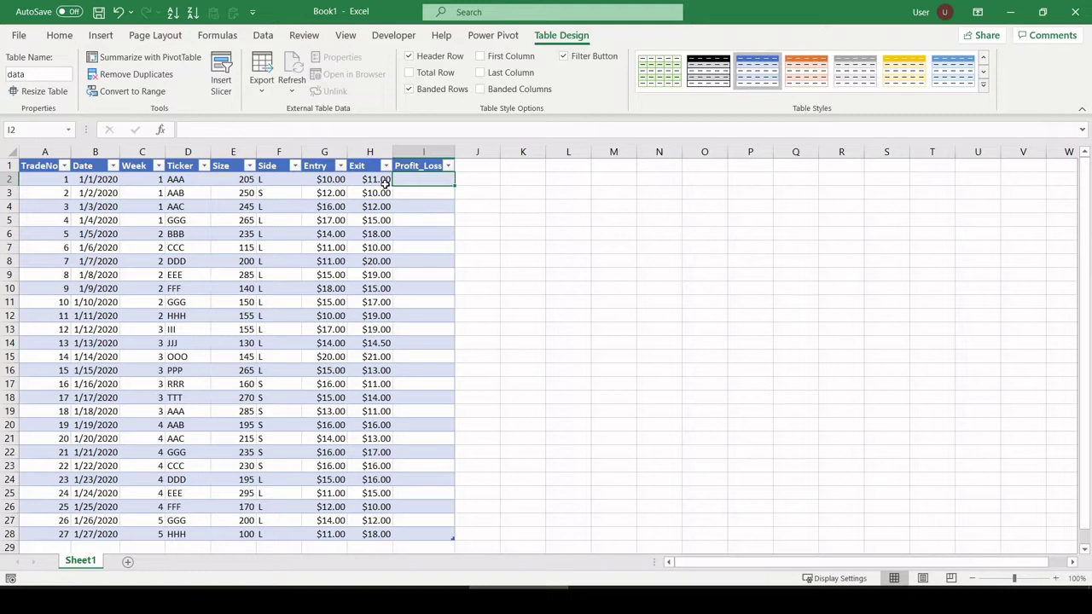
pyautogui.click(320, 180)
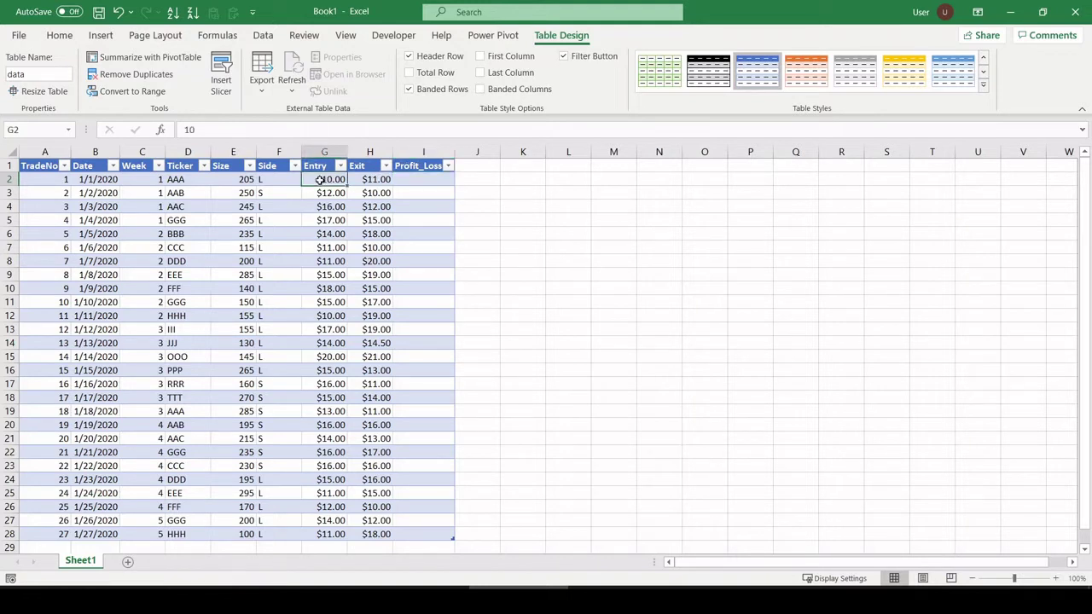
pyautogui.click(367, 181)
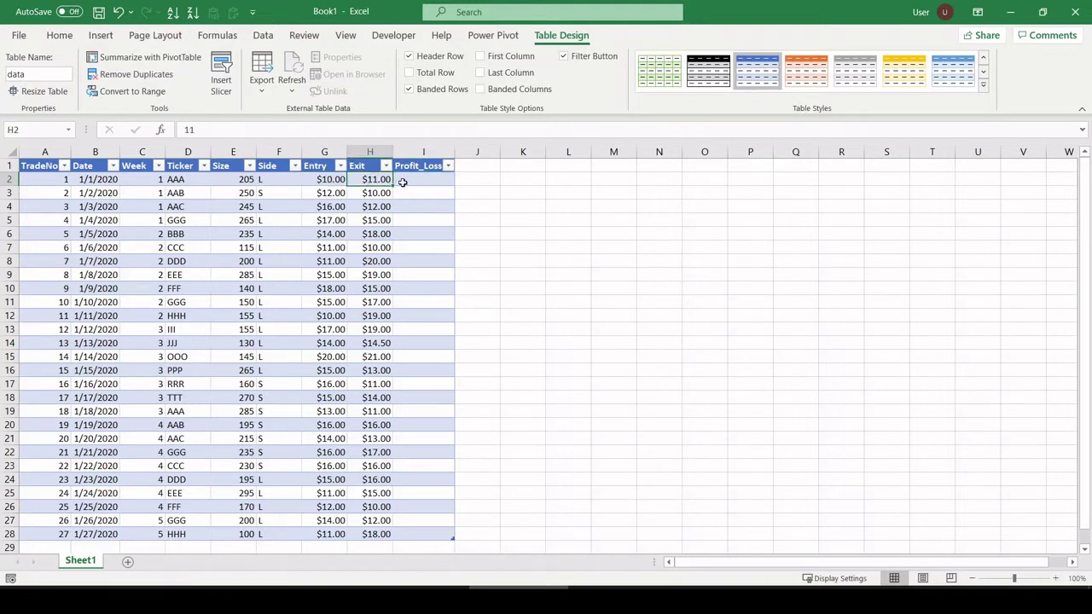
pyautogui.click(266, 191)
pyautogui.click(325, 195)
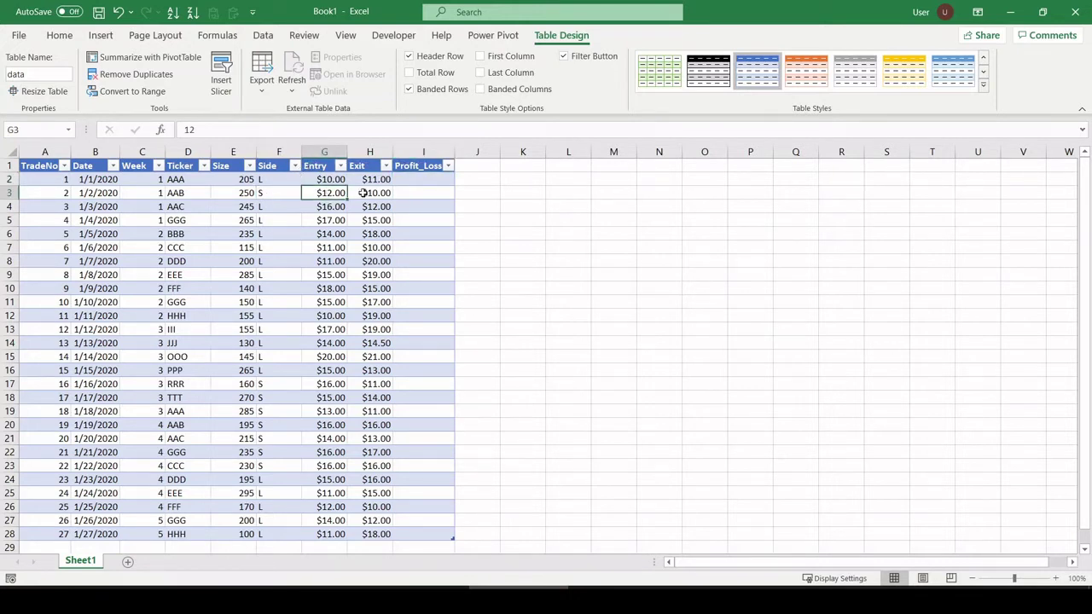
pyautogui.click(364, 194)
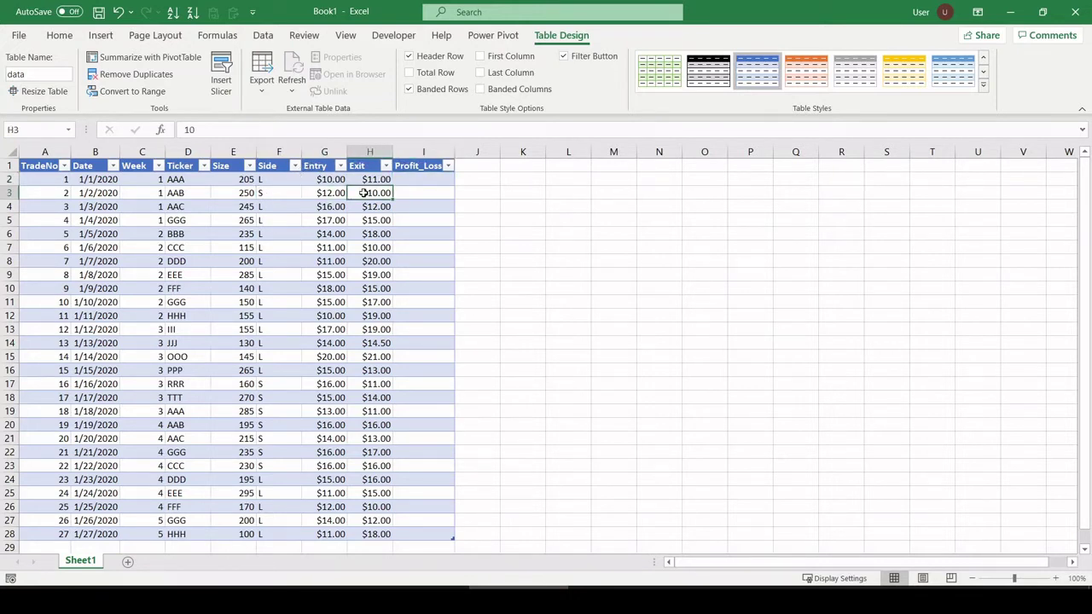
pyautogui.click(420, 180)
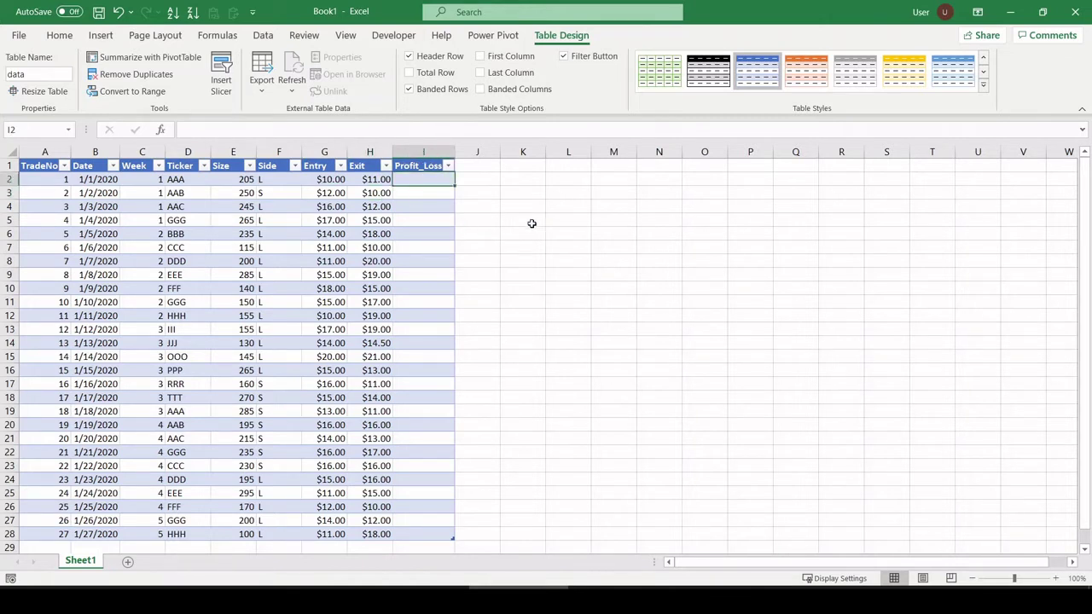
pyautogui.write('=if(')
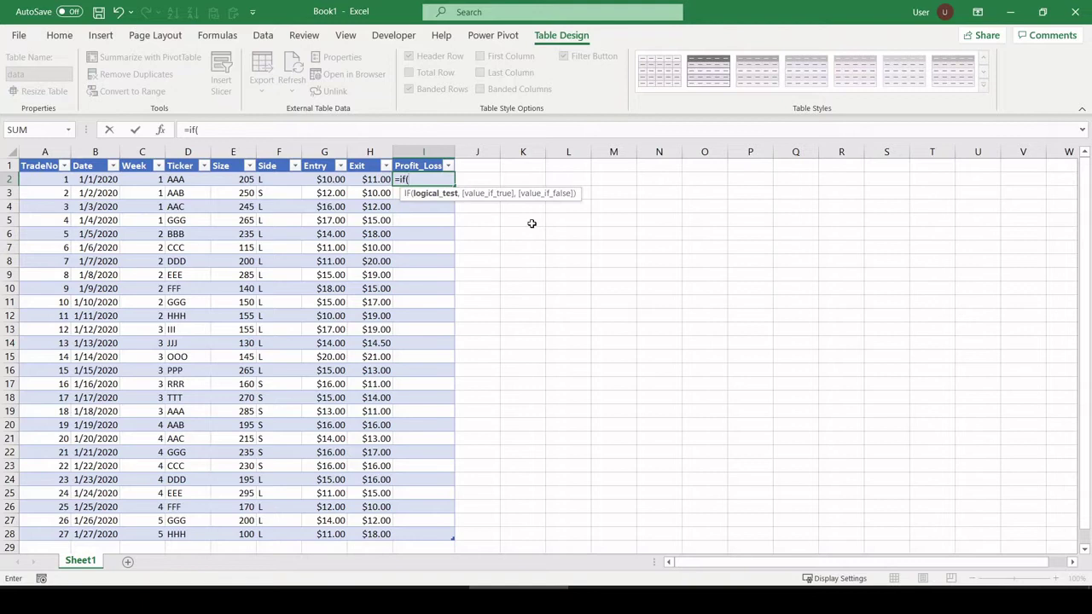
pyautogui.press('Left')
pyautogui.press('Left')
pyautogui.press('Left')
pyautogui.press('Left')
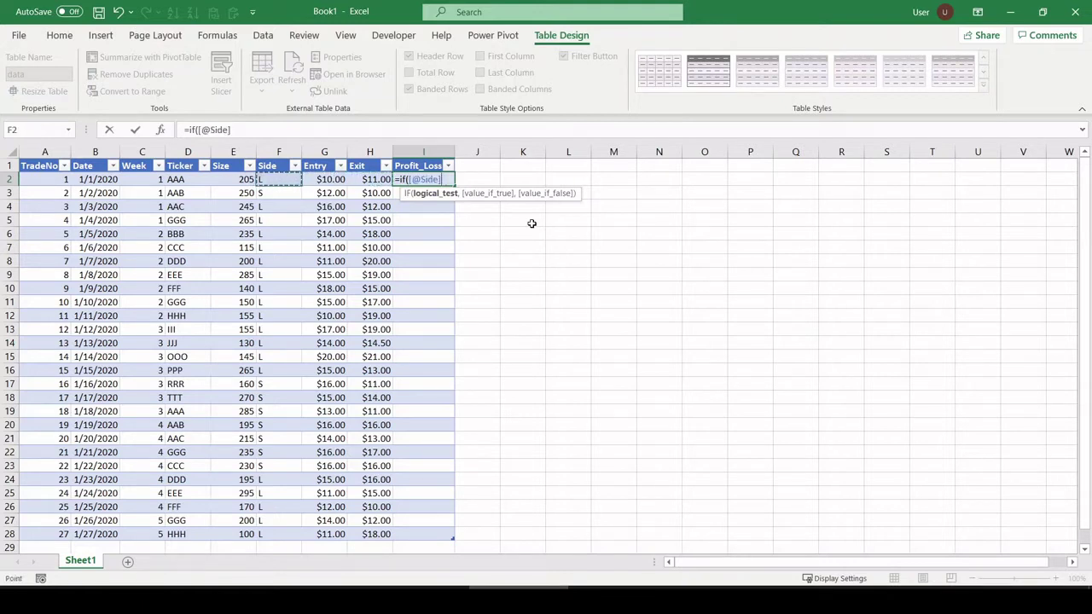
pyautogui.press('Right')
pyautogui.write('="L"')
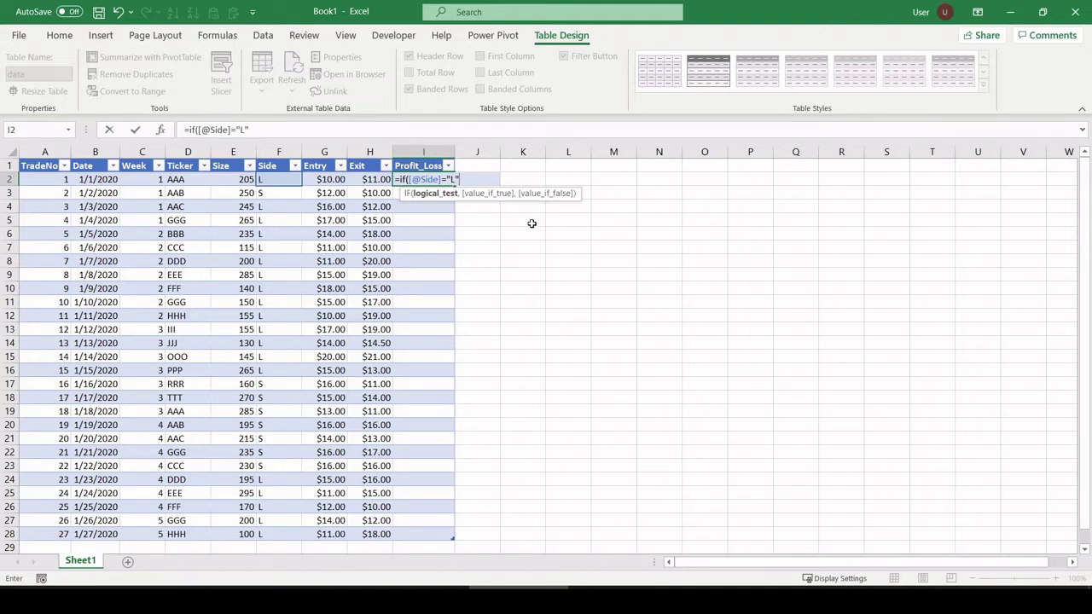
pyautogui.write(',')
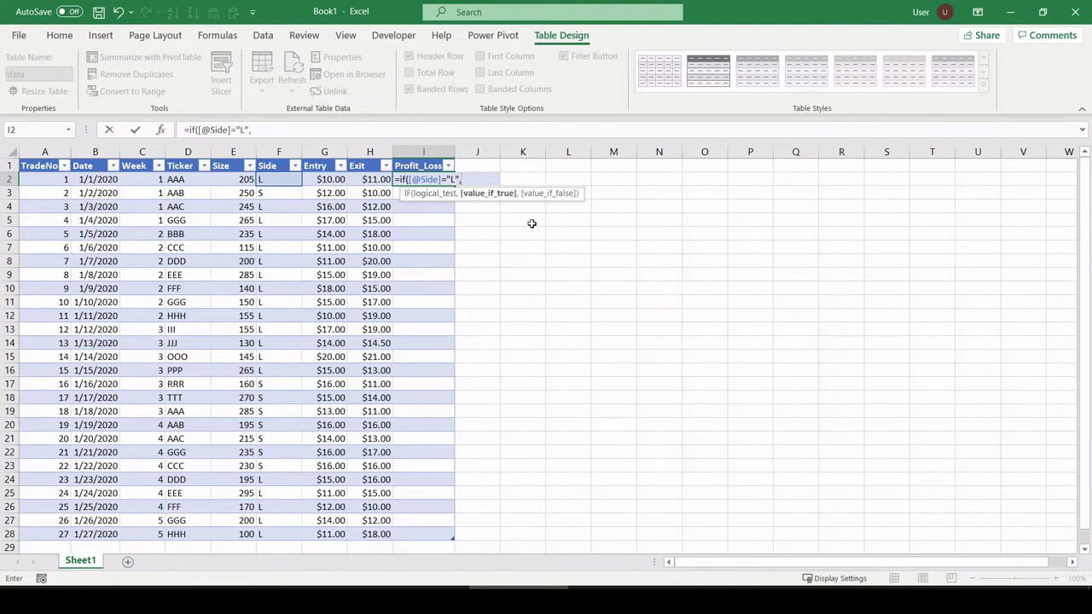
pyautogui.write('(')
pyautogui.click(365, 175)
pyautogui.write('-')
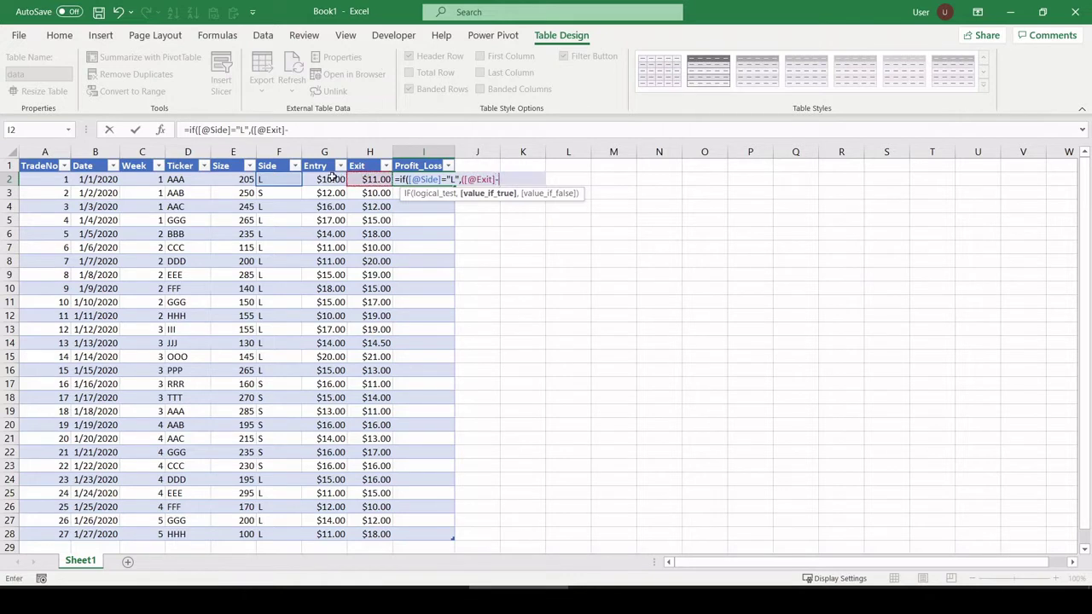
pyautogui.click(327, 177)
pyautogui.write(')*')
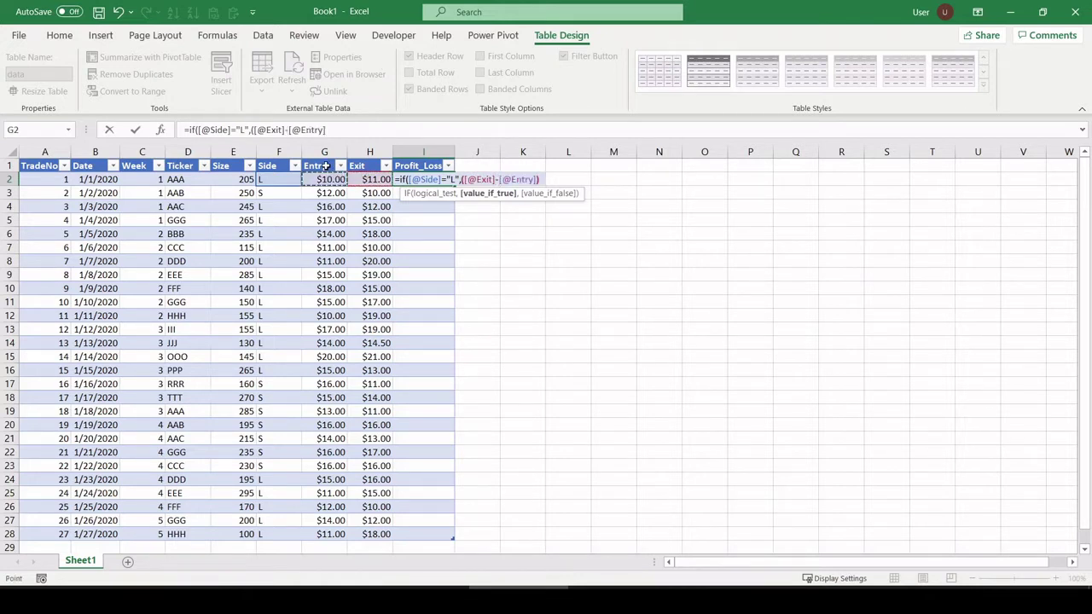
pyautogui.click(231, 179)
pyautogui.click(371, 132)
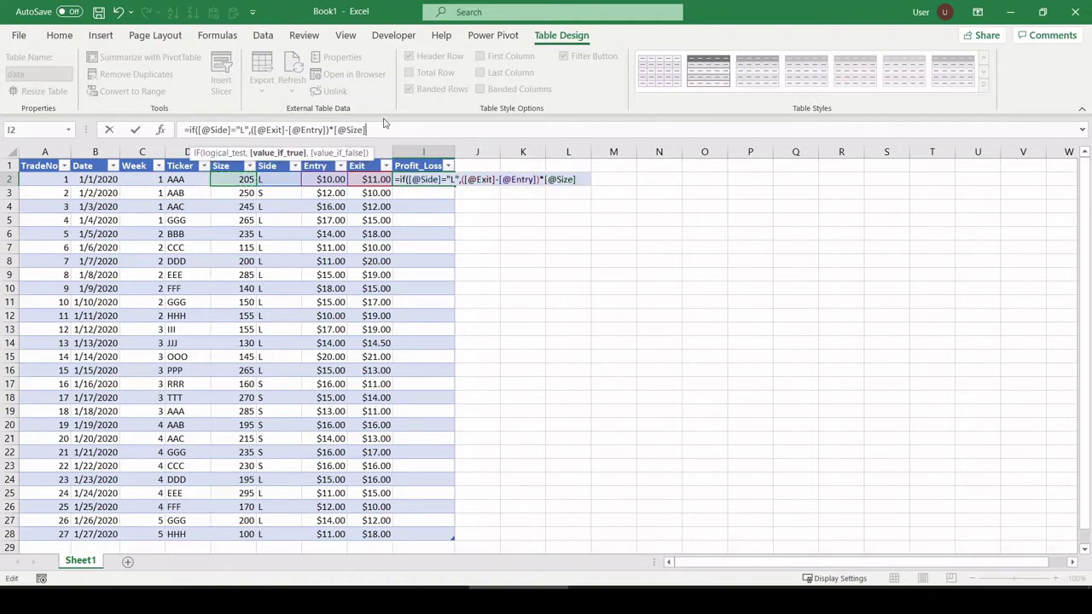
pyautogui.write(',(')
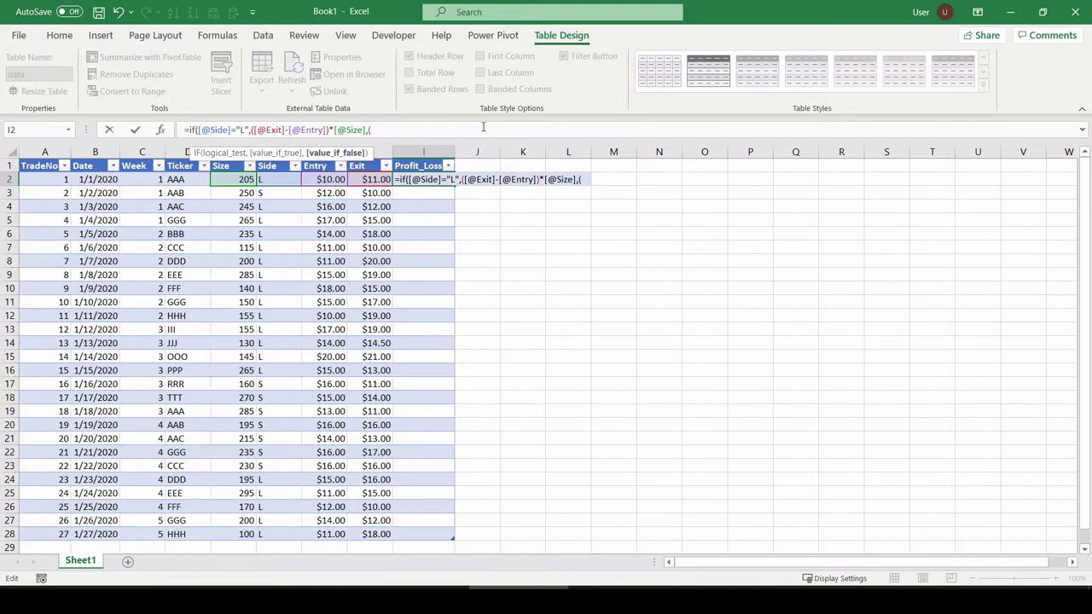
pyautogui.click(362, 179)
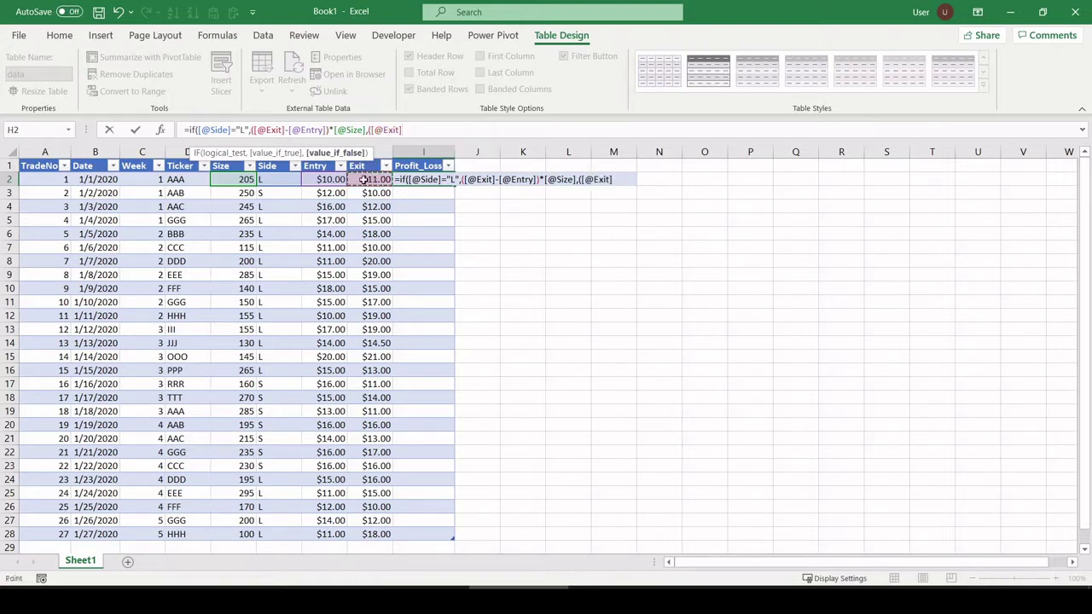
pyautogui.press('Left')
pyautogui.write('-')
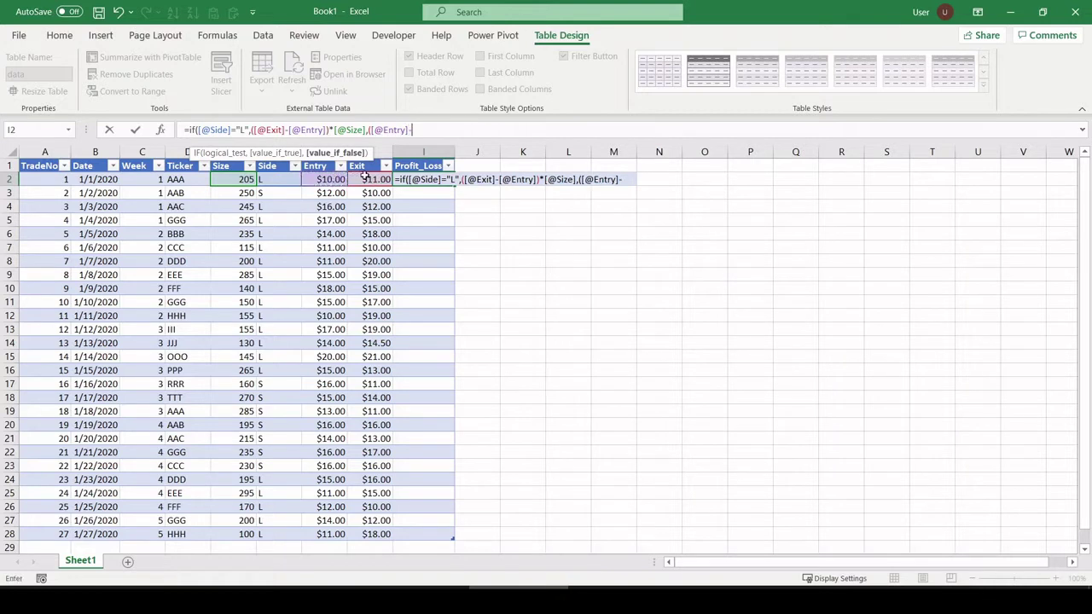
pyautogui.click(365, 178)
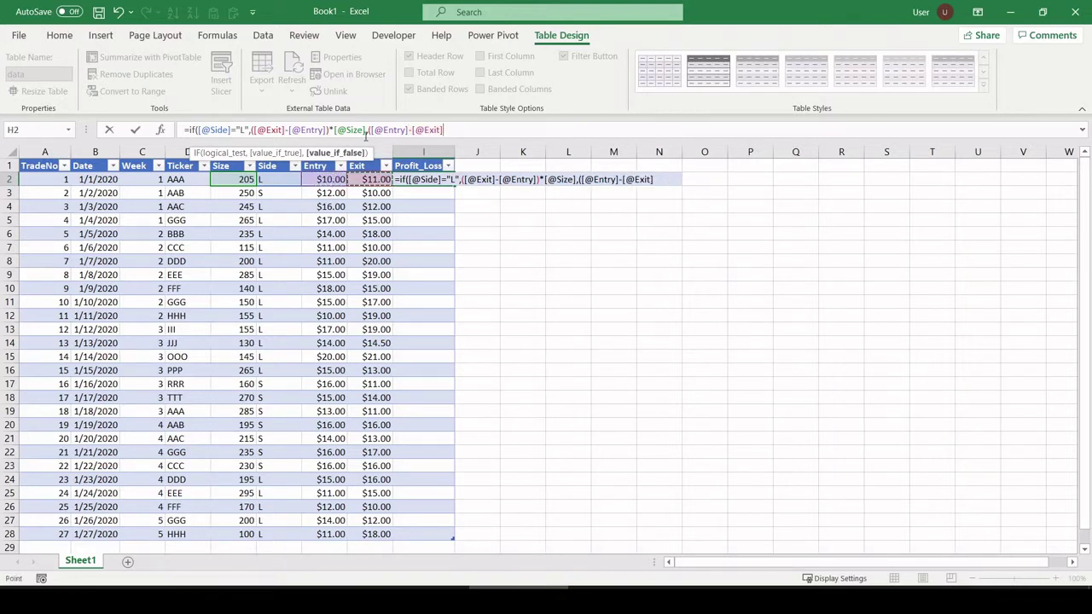
pyautogui.write(')*')
pyautogui.click(234, 178)
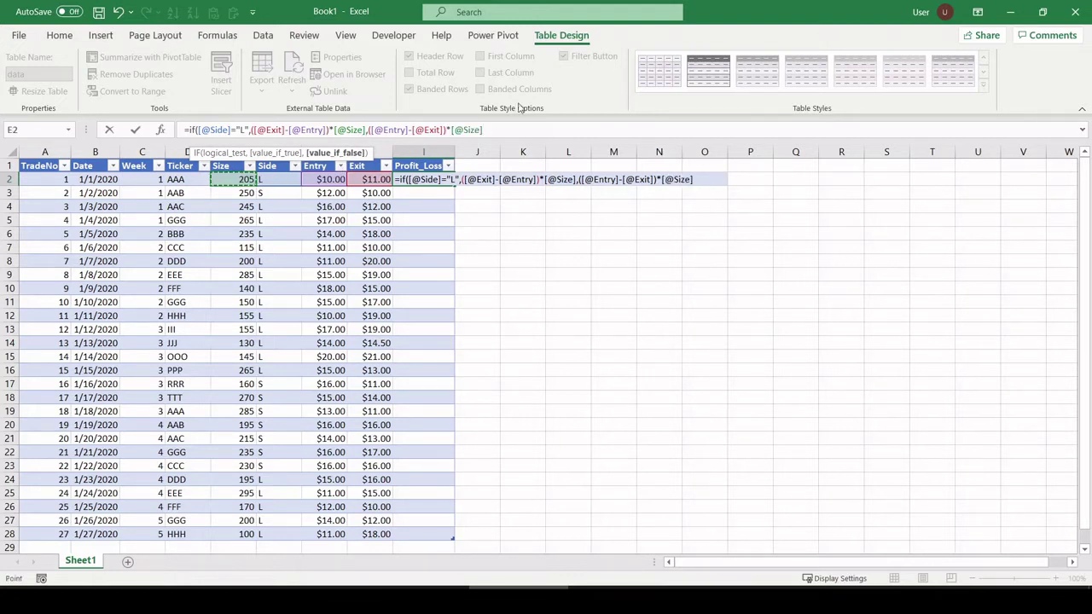
pyautogui.write(')')
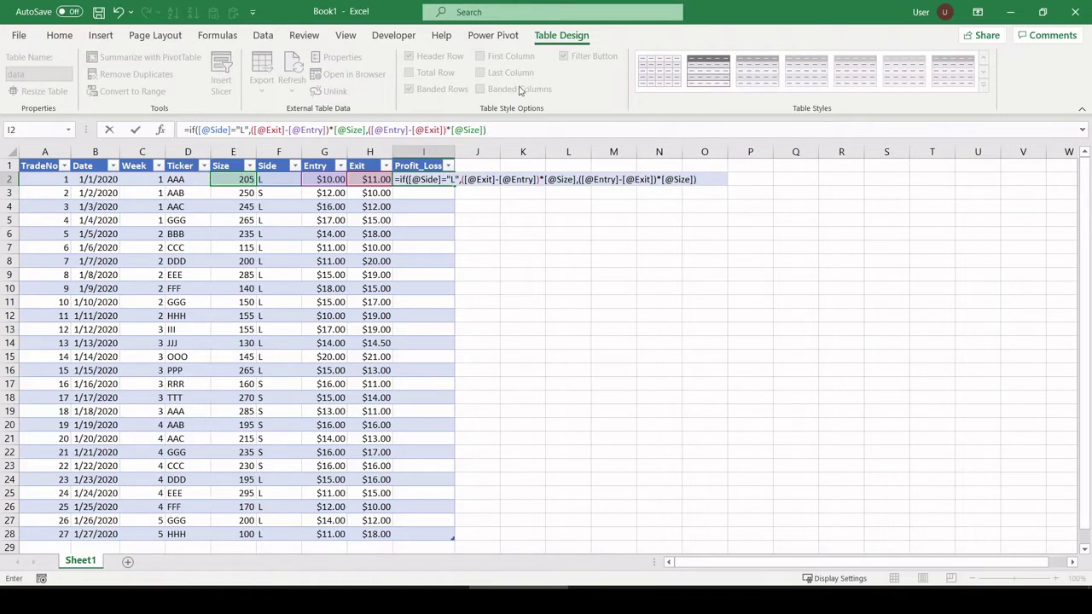
pyautogui.hotkey('ctrl', 'Return')
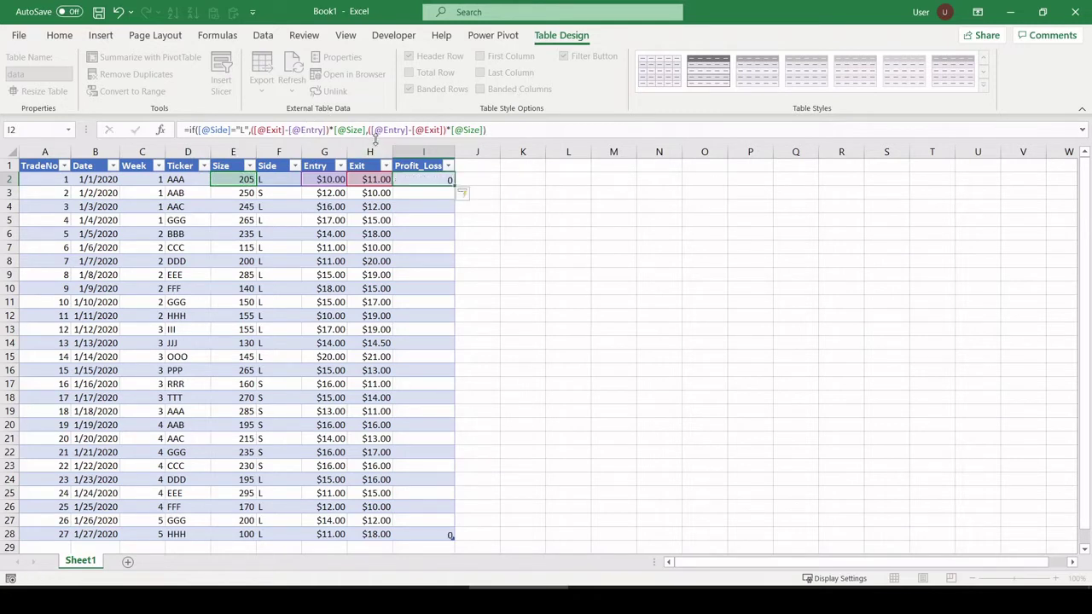
# Step: Check the first trade's Profit_Loss result against its Entry, Exit and Size values
pyautogui.click(429, 218)
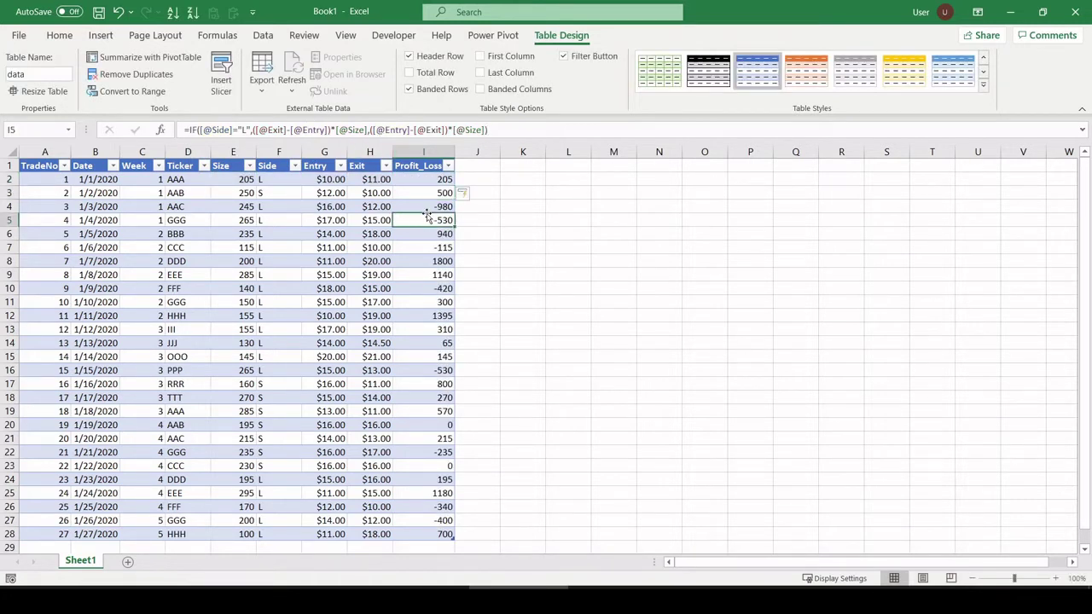
pyautogui.click(329, 179)
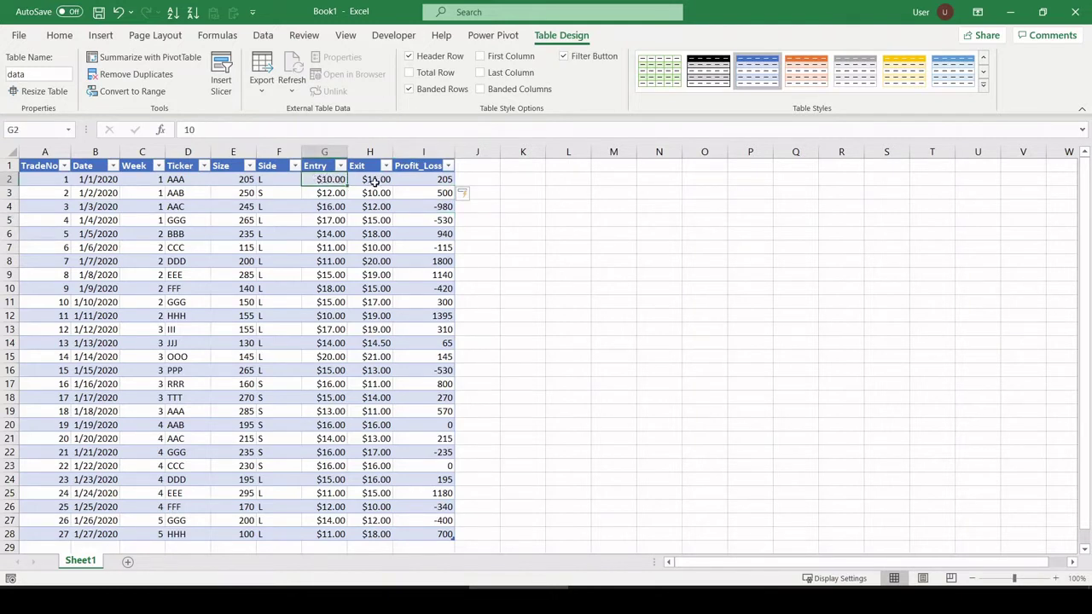
pyautogui.click(369, 180)
pyautogui.click(225, 179)
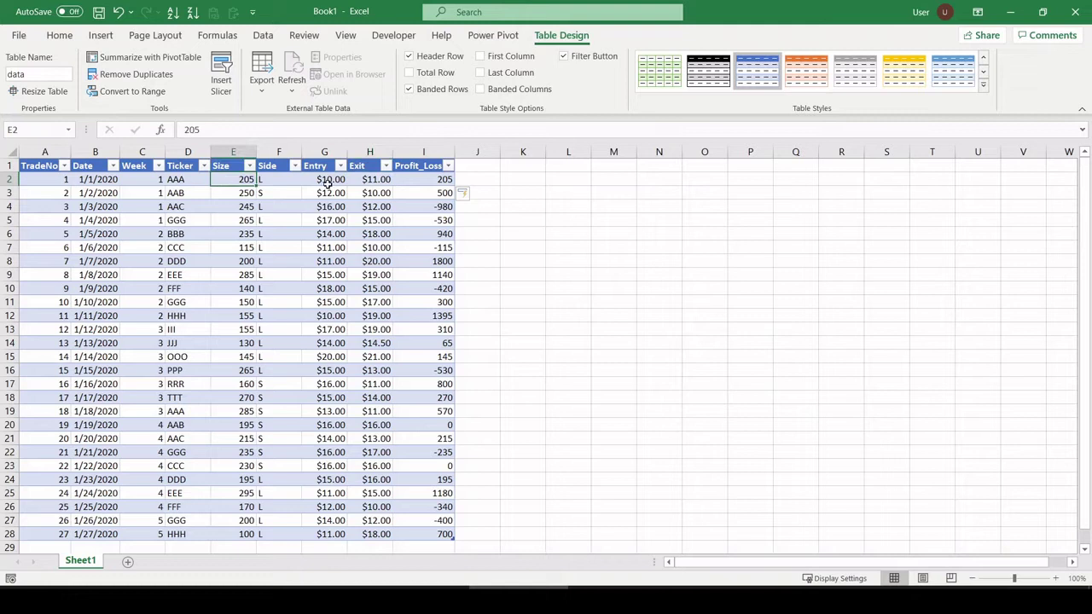
pyautogui.moveTo(329, 181); pyautogui.dragTo(360, 179)
pyautogui.click(236, 179)
# Step: Format all Profit_Loss values in the trade table as Currency with no decimal places
pyautogui.click(425, 180)
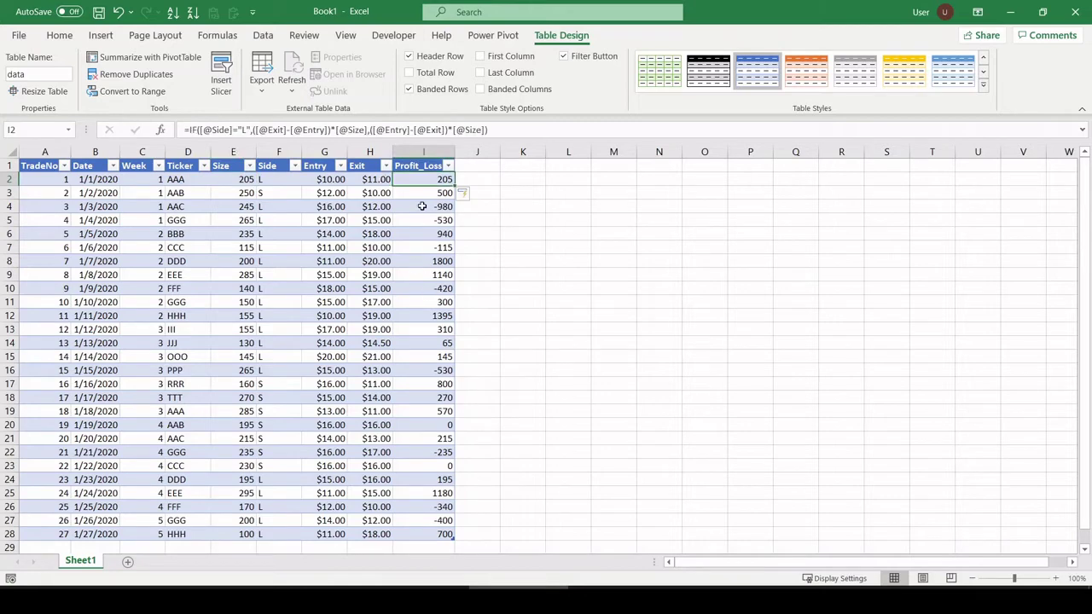
pyautogui.keyDown('shift'); pyautogui.click(427, 535); pyautogui.keyUp('shift')
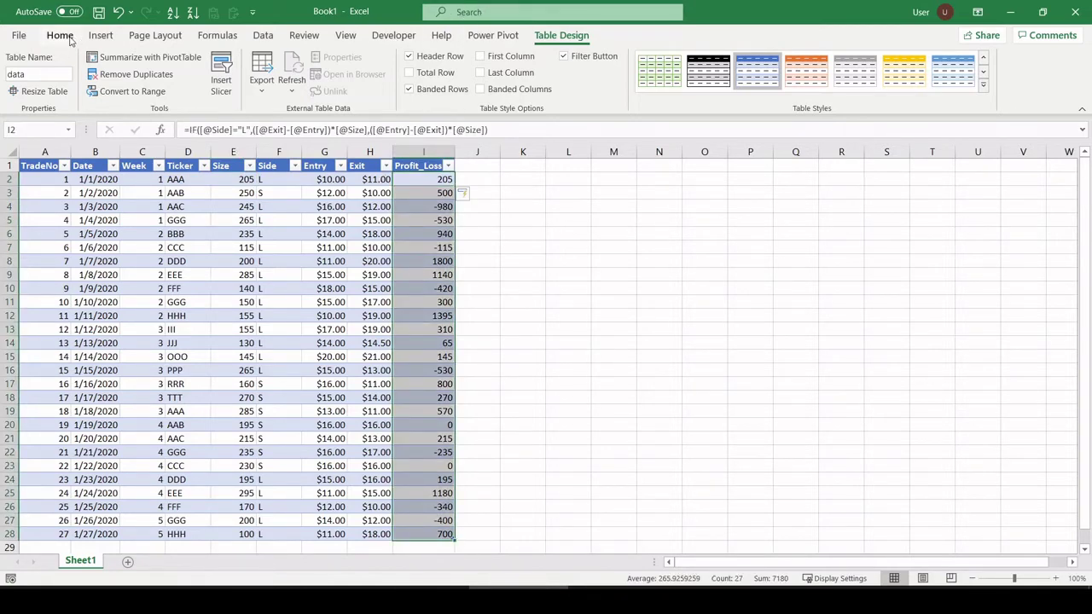
pyautogui.click(60, 36)
pyautogui.click(566, 65)
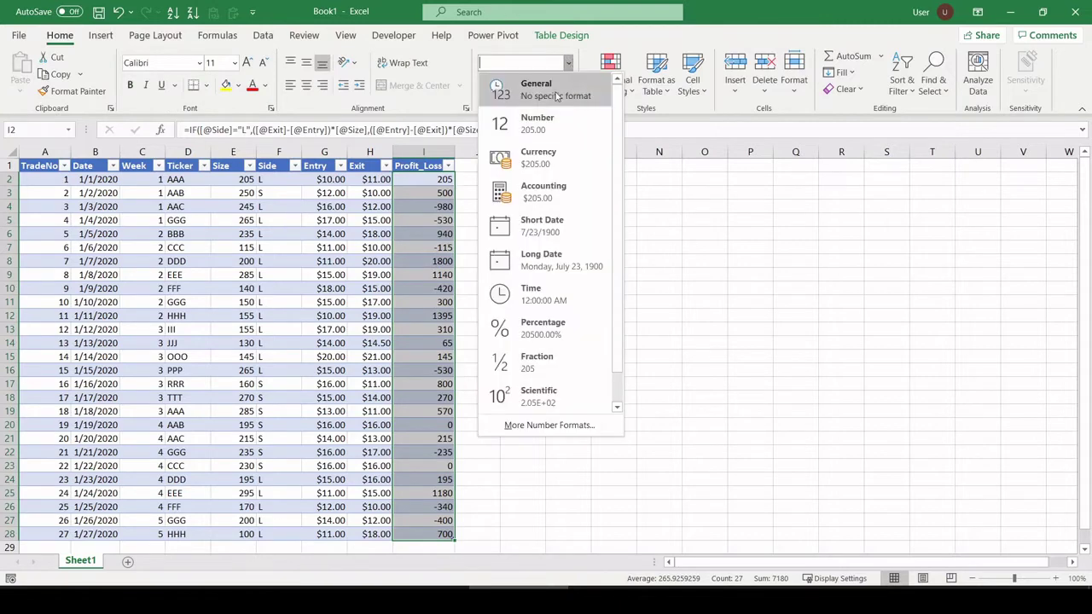
pyautogui.click(546, 160)
pyautogui.click(566, 86)
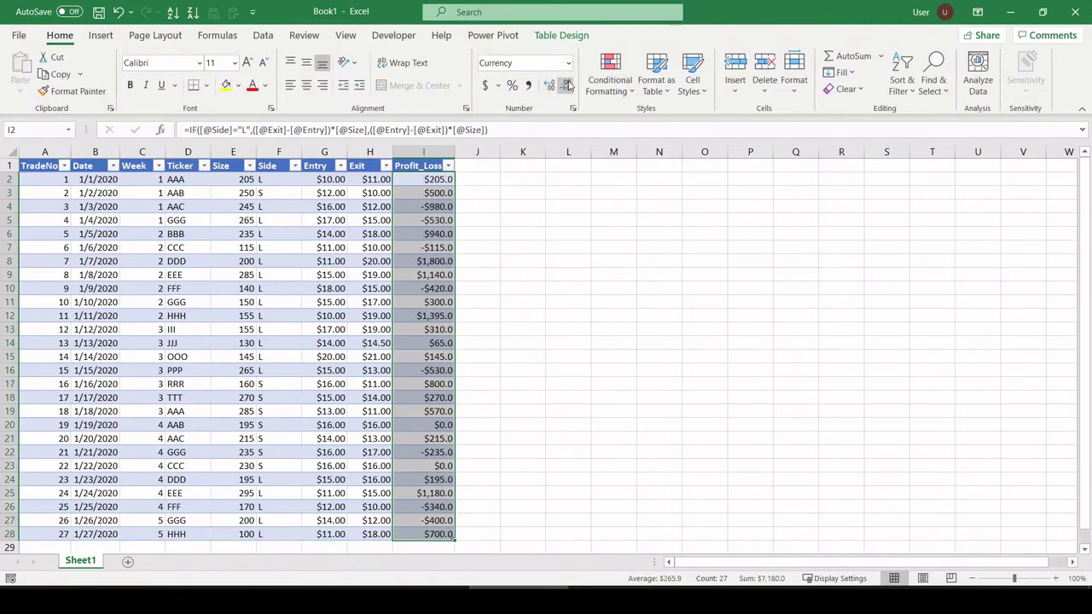
pyautogui.click(566, 86)
pyautogui.click(512, 228)
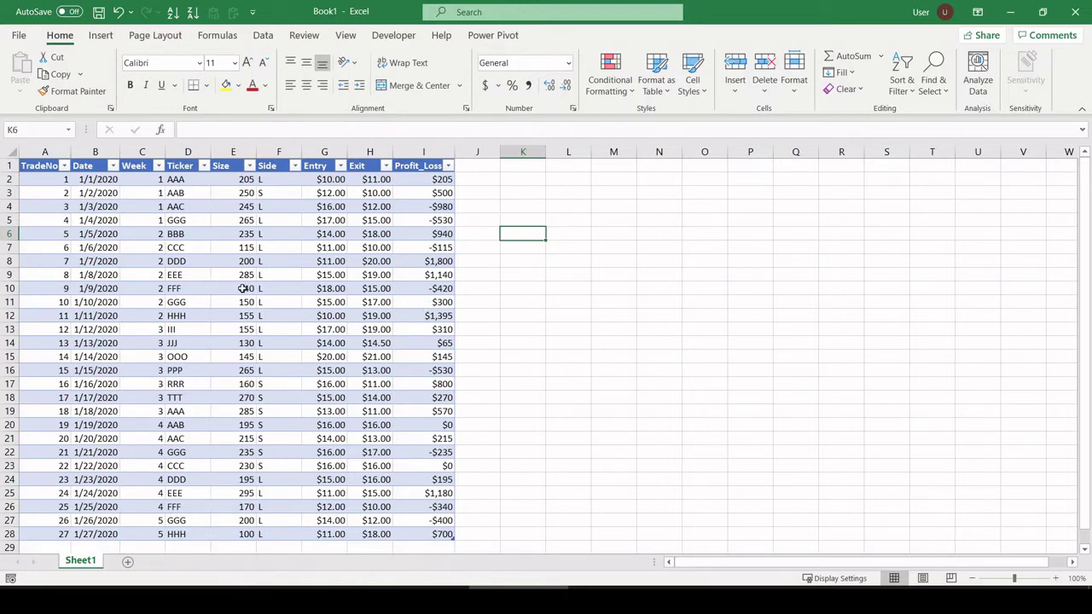
# Step: Create a PivotTable from the data table, placed on the existing worksheet at Sheet1 cell K4
pyautogui.scroll(-1, 244, 289)
pyautogui.scroll(1, 231, 344)
pyautogui.scroll(-2, 101, 425)
pyautogui.scroll(2, 111, 330)
pyautogui.moveTo(45, 166); pyautogui.dragTo(429, 546)
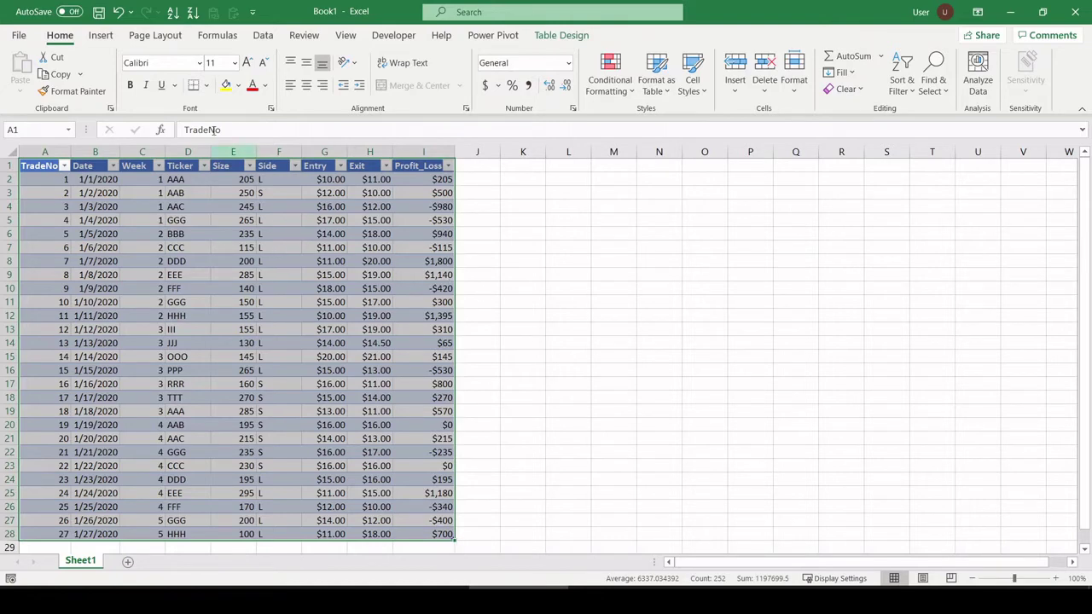
pyautogui.click(101, 35)
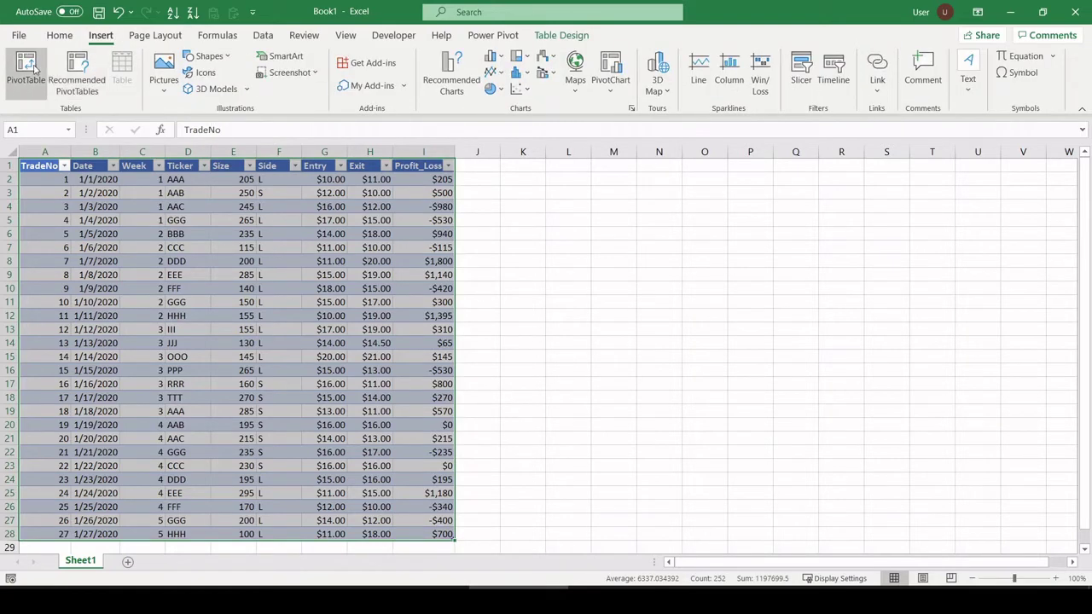
pyautogui.click(26, 66)
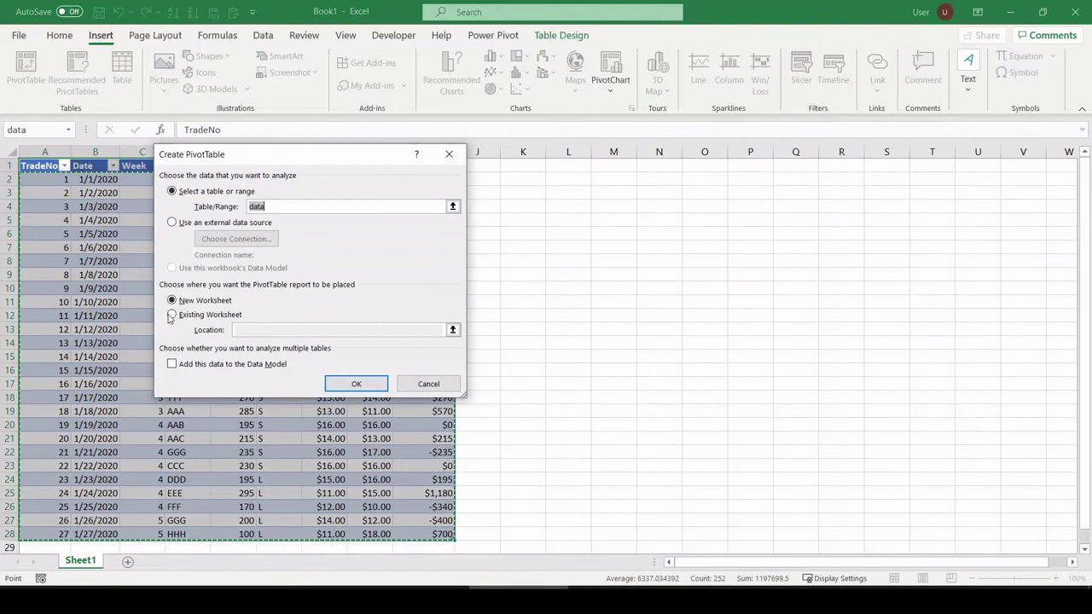
pyautogui.click(172, 316)
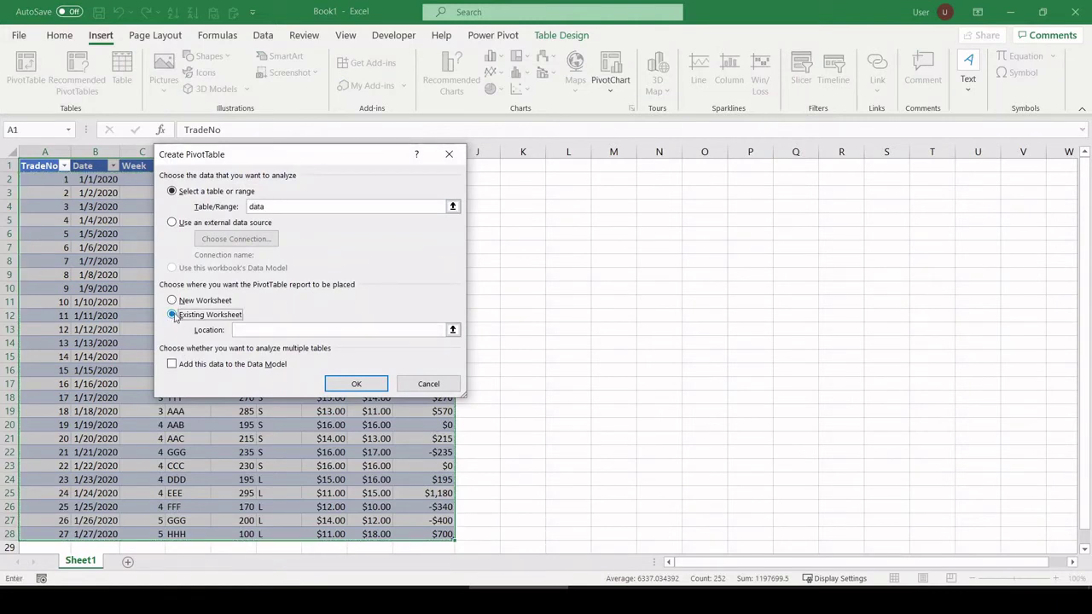
pyautogui.click(246, 328)
pyautogui.click(505, 209)
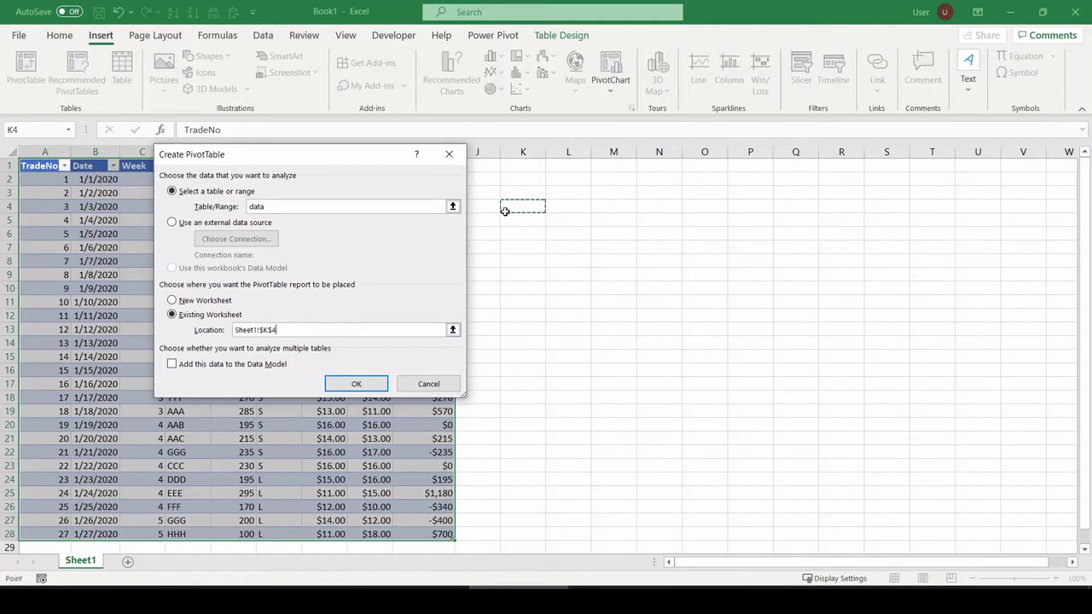
pyautogui.click(355, 383)
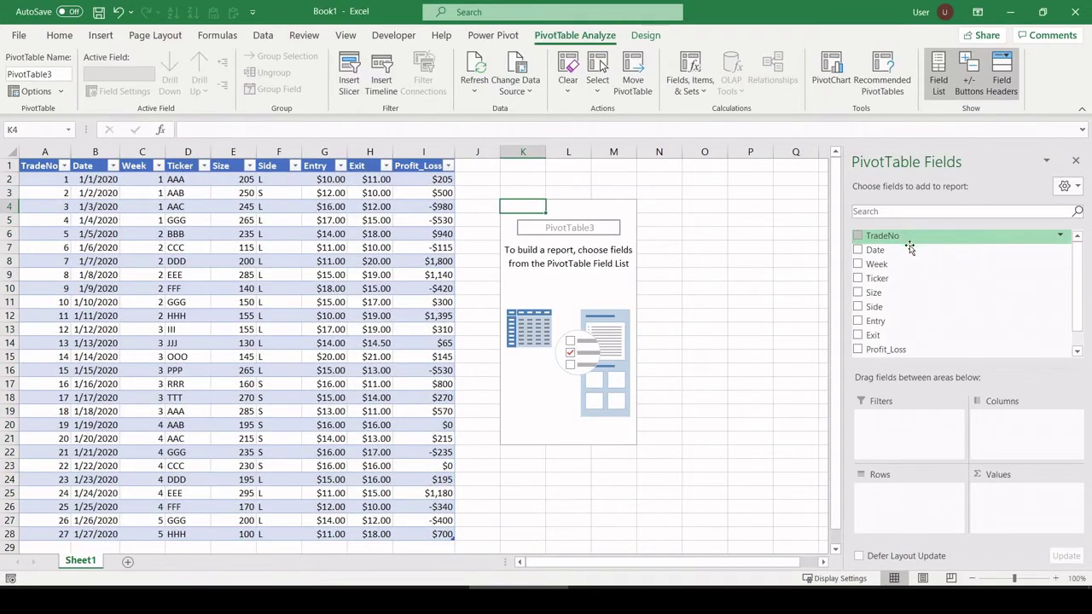
# Step: Add Week, Date and Ticker as nested pivot table rows and Profit_Loss as the summed value
pyautogui.moveTo(910, 264); pyautogui.dragTo(922, 502)
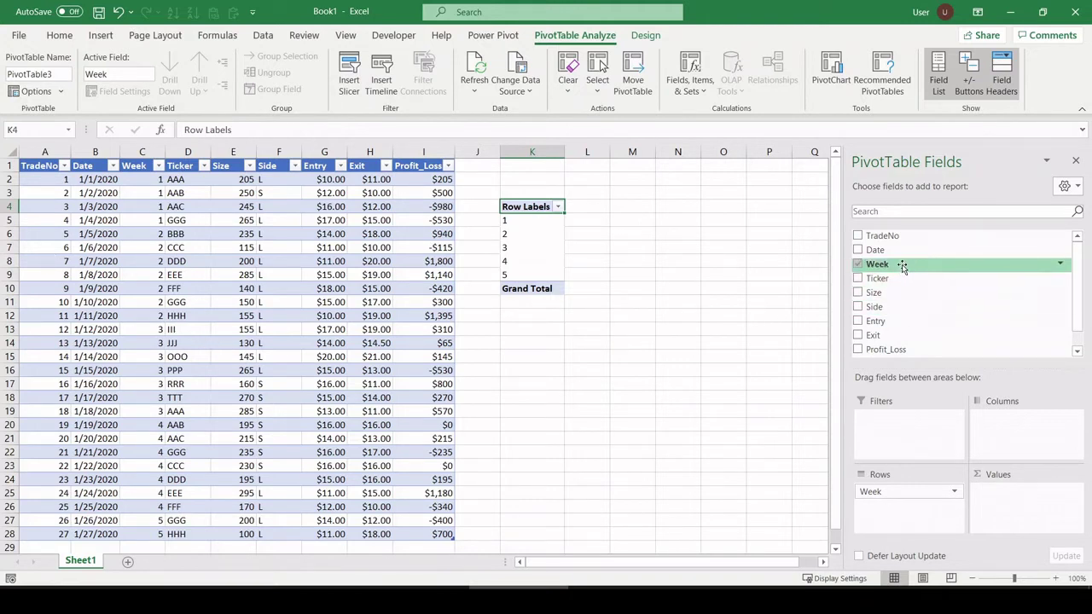
pyautogui.moveTo(903, 250); pyautogui.dragTo(901, 511)
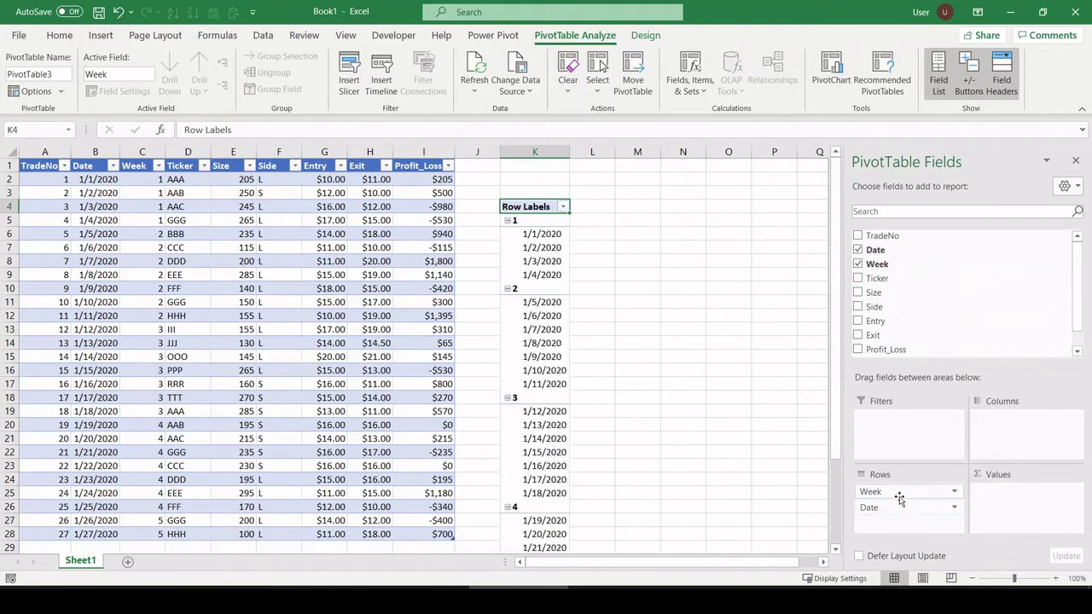
pyautogui.moveTo(906, 279); pyautogui.dragTo(912, 511)
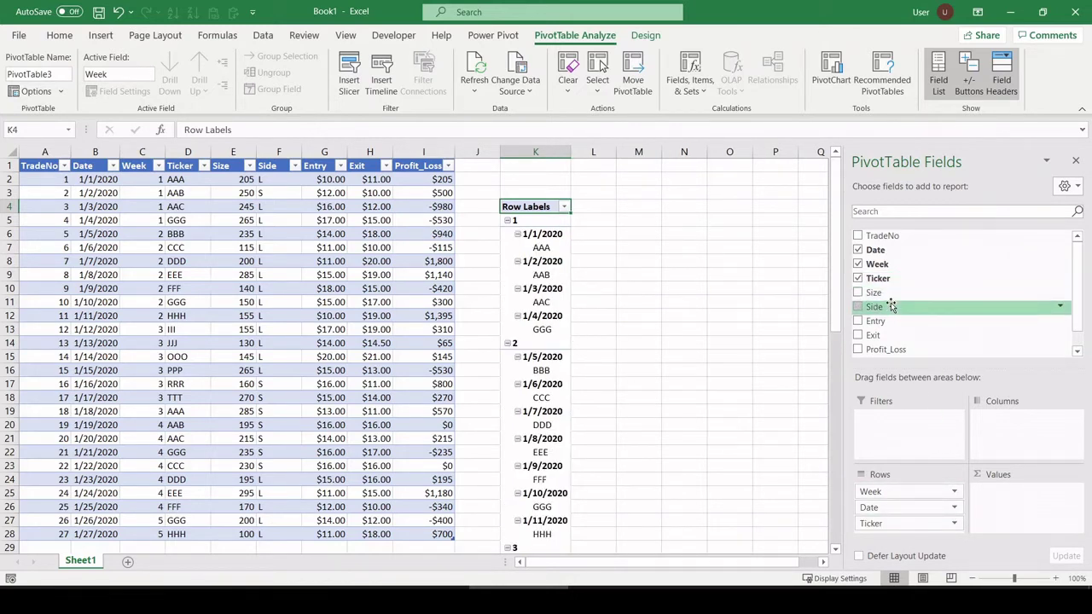
pyautogui.scroll(-1, 910, 331)
pyautogui.moveTo(909, 331); pyautogui.dragTo(1007, 495)
# Step: Format the pivot table's Sum of Profit_Loss values as Currency with 0 decimal places and the $ symbol
pyautogui.click(1000, 493)
pyautogui.click(1015, 475)
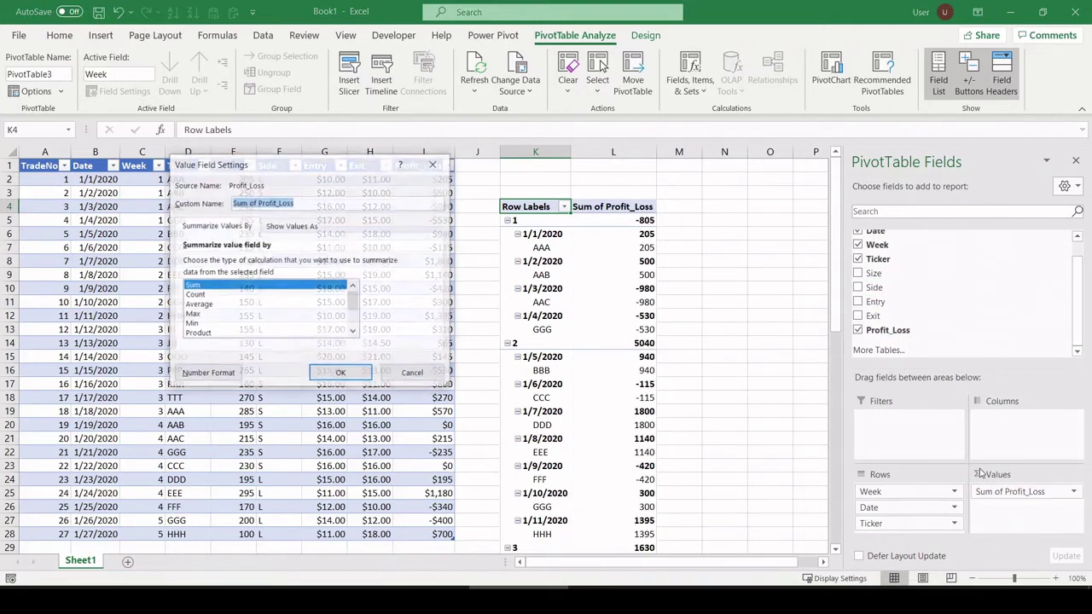
pyautogui.click(212, 373)
pyautogui.click(150, 180)
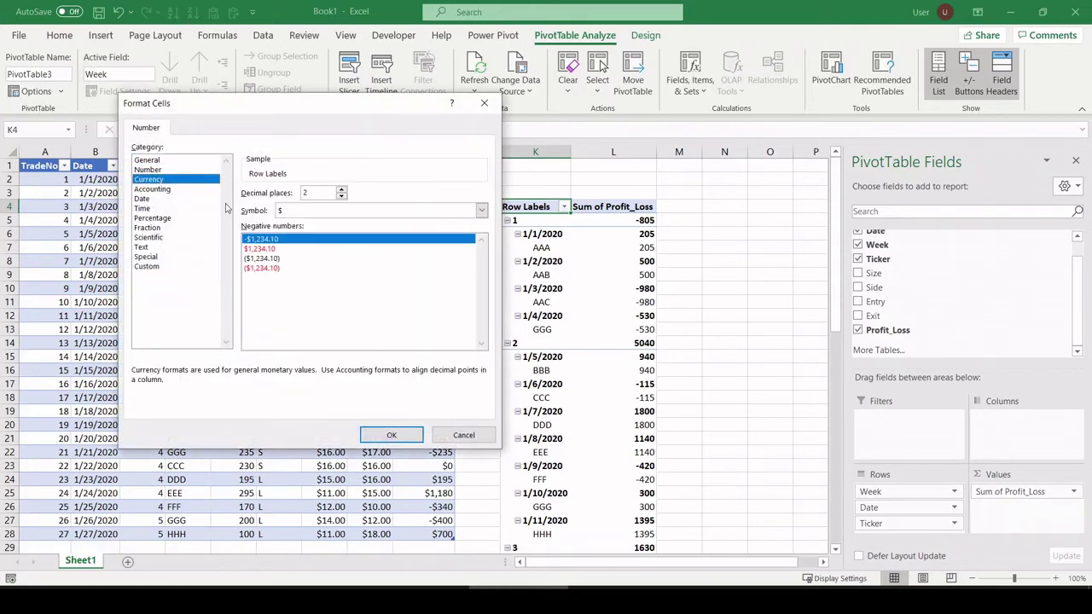
pyautogui.click(341, 198)
pyautogui.click(341, 198)
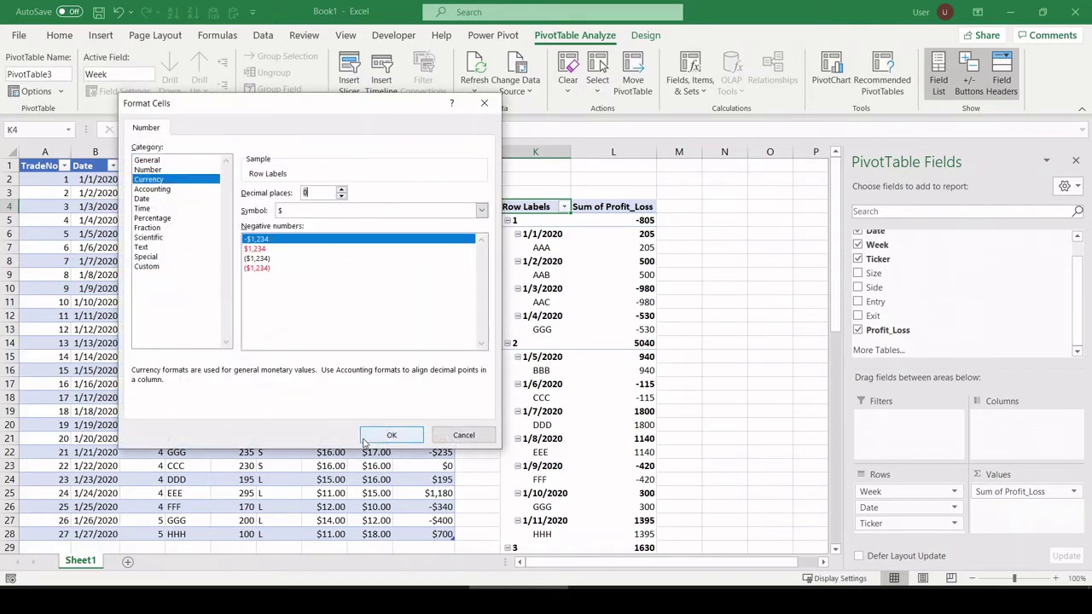
pyautogui.click(392, 435)
pyautogui.click(342, 374)
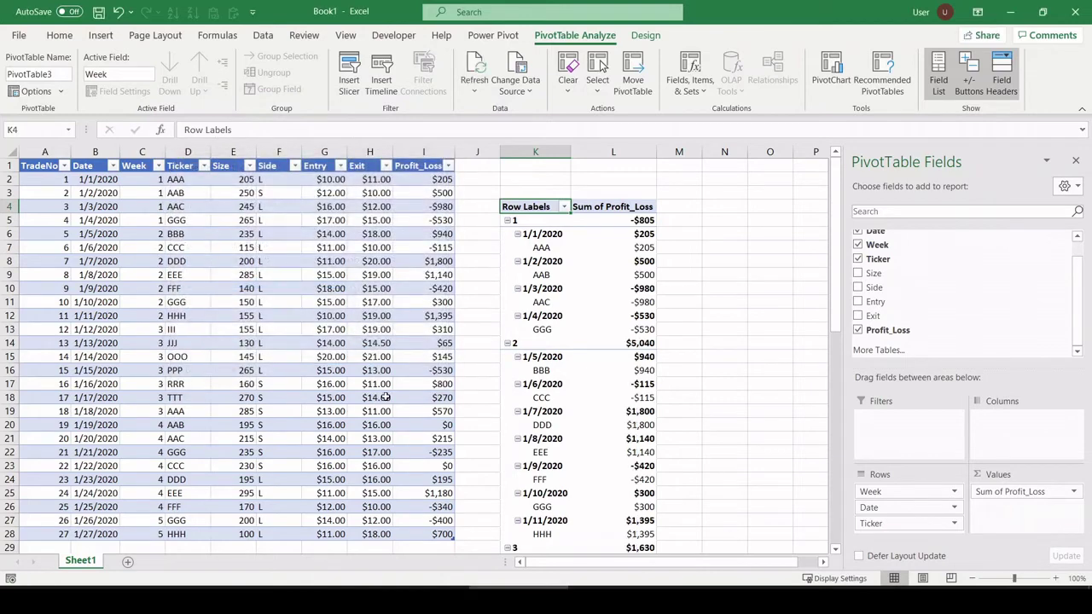
pyautogui.click(697, 341)
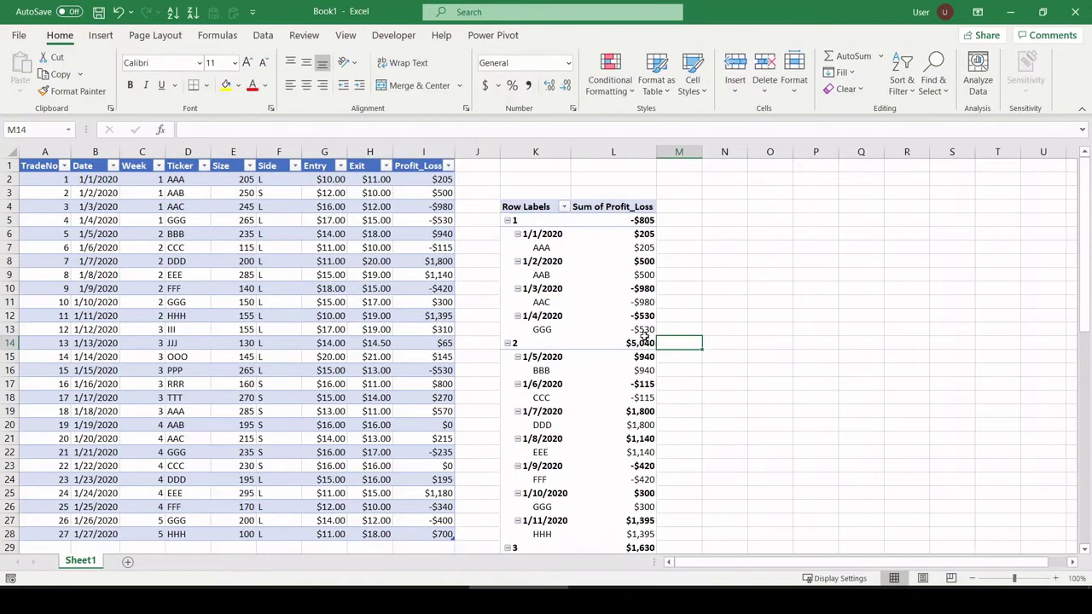
# Step: Examine the pivot table's profit and loss by week, by date and by ticker for weeks 1 and 2
pyautogui.click(515, 220)
pyautogui.moveTo(628, 218); pyautogui.dragTo(553, 222)
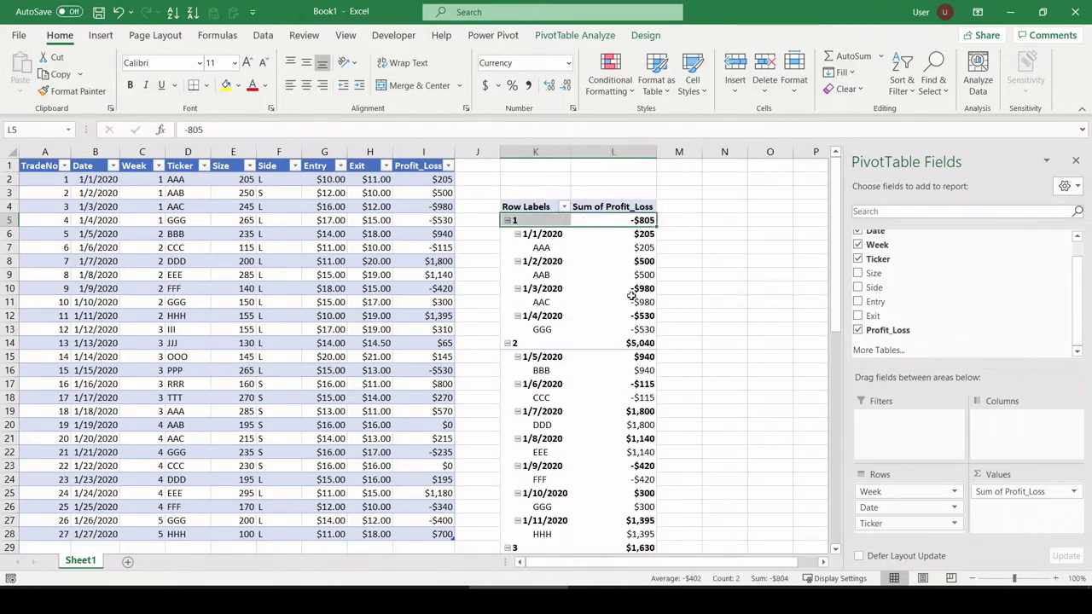
pyautogui.scroll(-1, 600, 361)
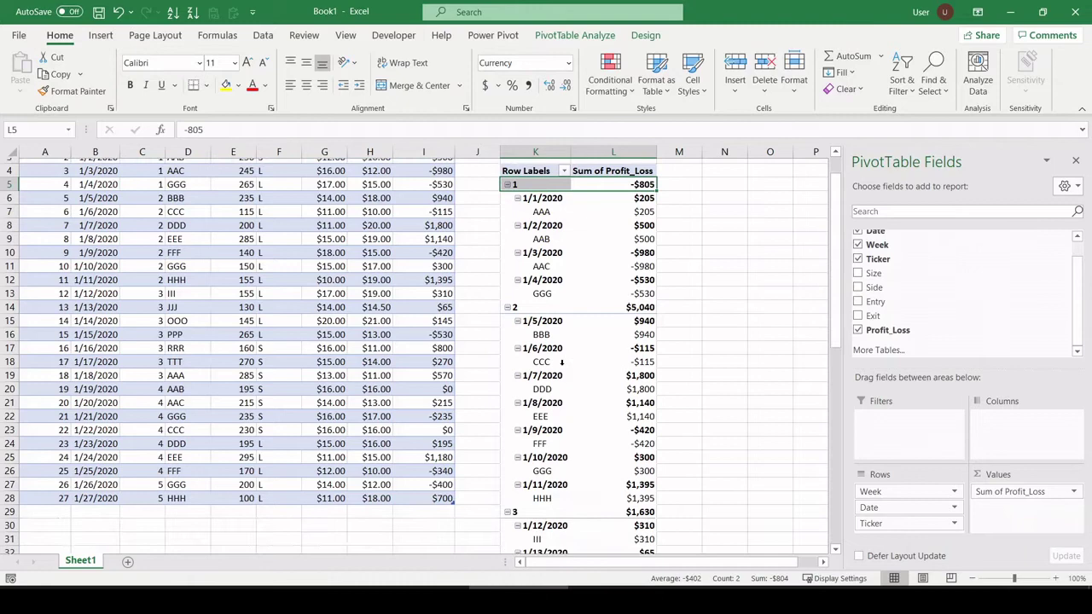
pyautogui.click(629, 302)
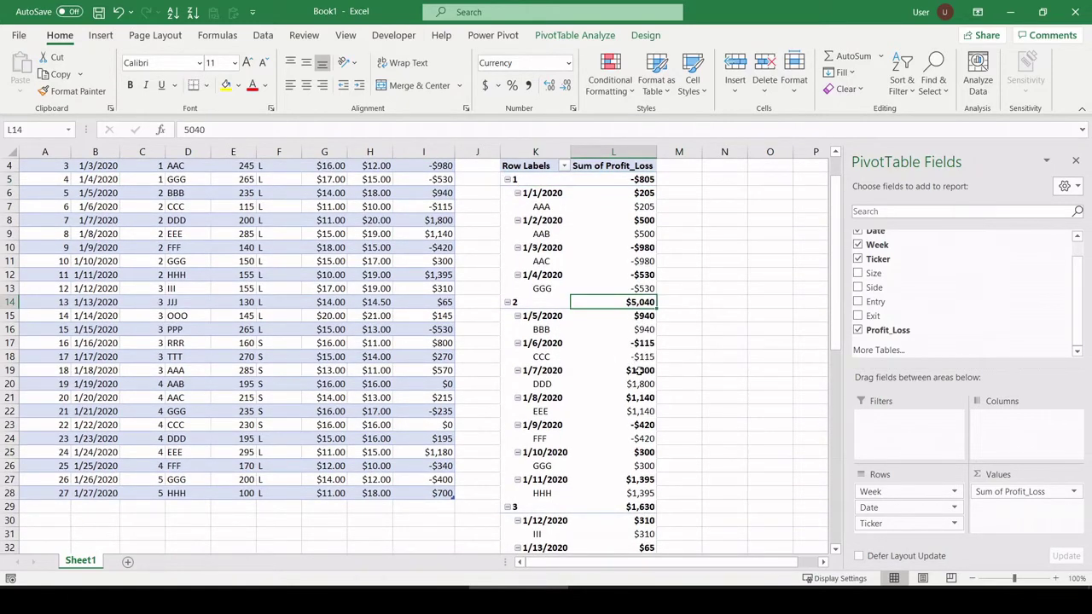
pyautogui.click(638, 370)
pyautogui.click(630, 398)
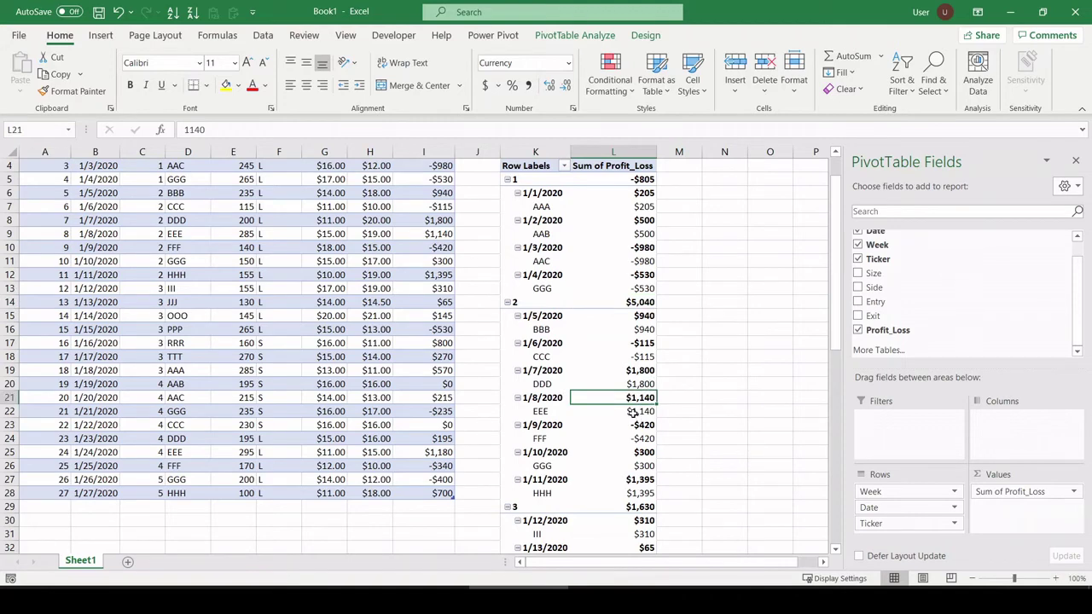
pyautogui.scroll(1, 632, 412)
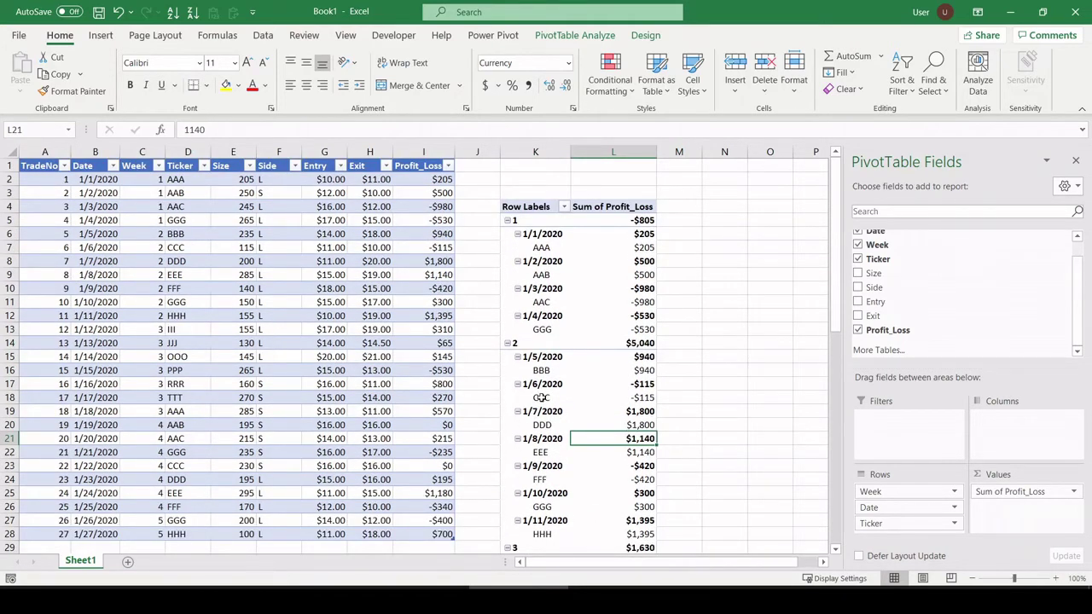
pyautogui.moveTo(541, 398); pyautogui.dragTo(589, 407)
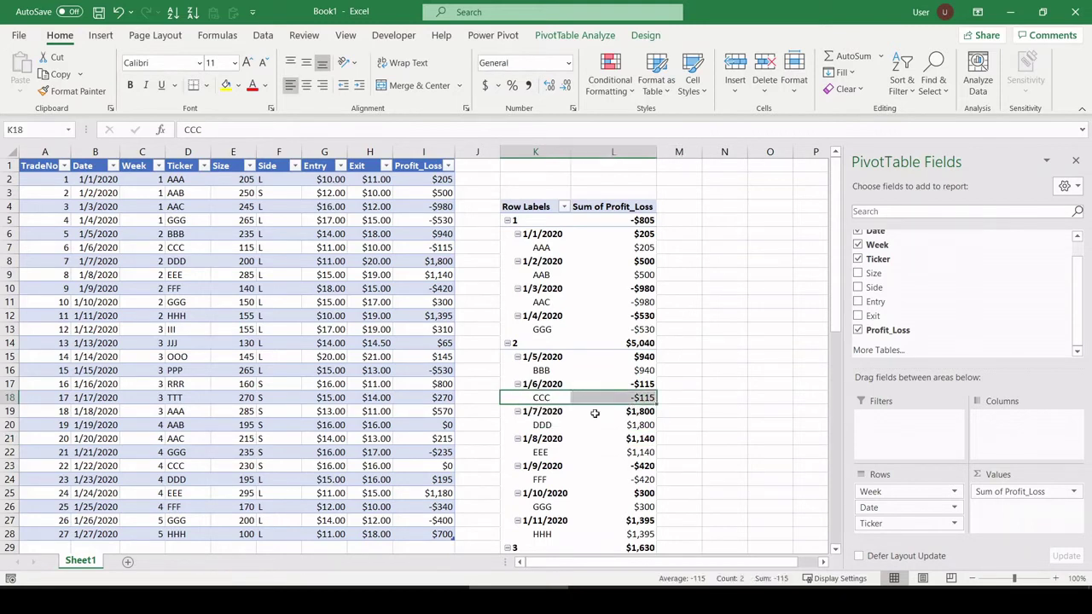
# Step: Copy the date 1/6/2020 from trade 6 to trades 7 through 9 in the Date column
pyautogui.click(108, 384)
pyautogui.click(108, 248)
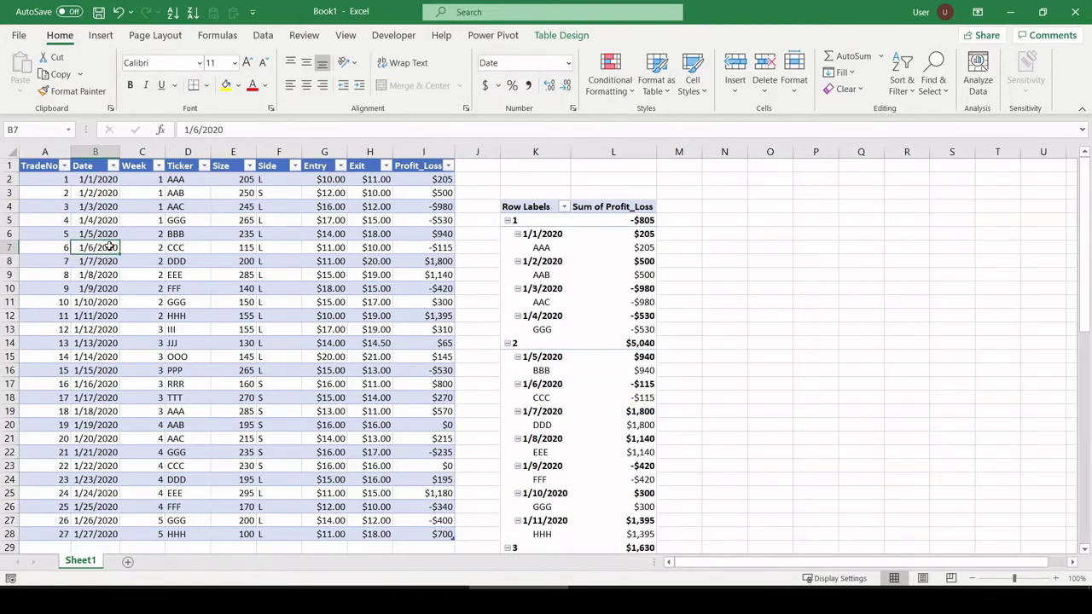
pyautogui.hotkey('ctrl', 'c')
pyautogui.moveTo(108, 248); pyautogui.dragTo(108, 287)
pyautogui.hotkey('ctrl', 'v')
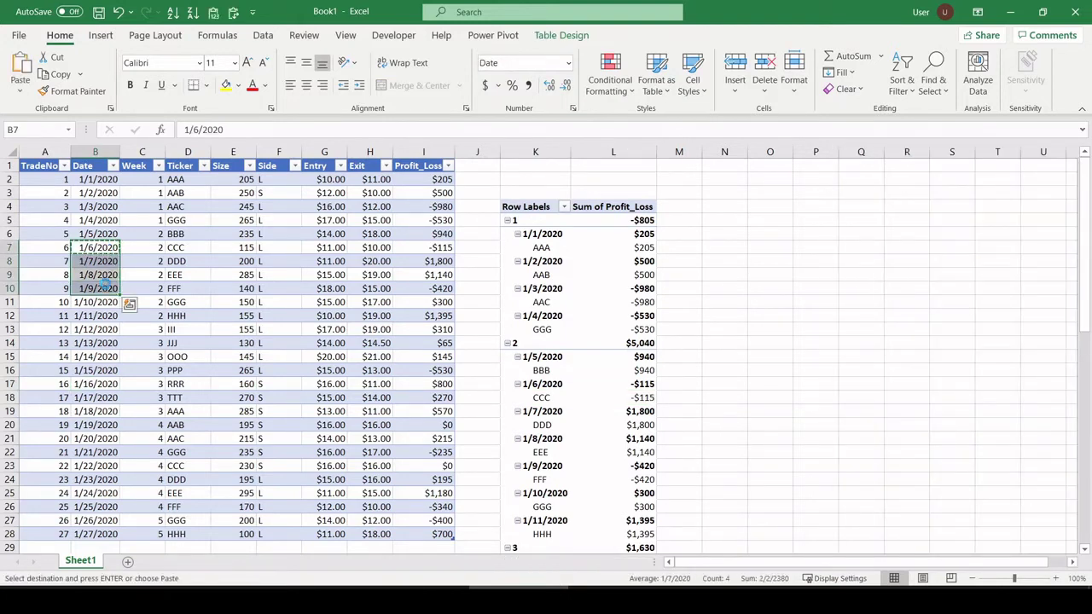
pyautogui.click(108, 275)
pyautogui.press('Escape')
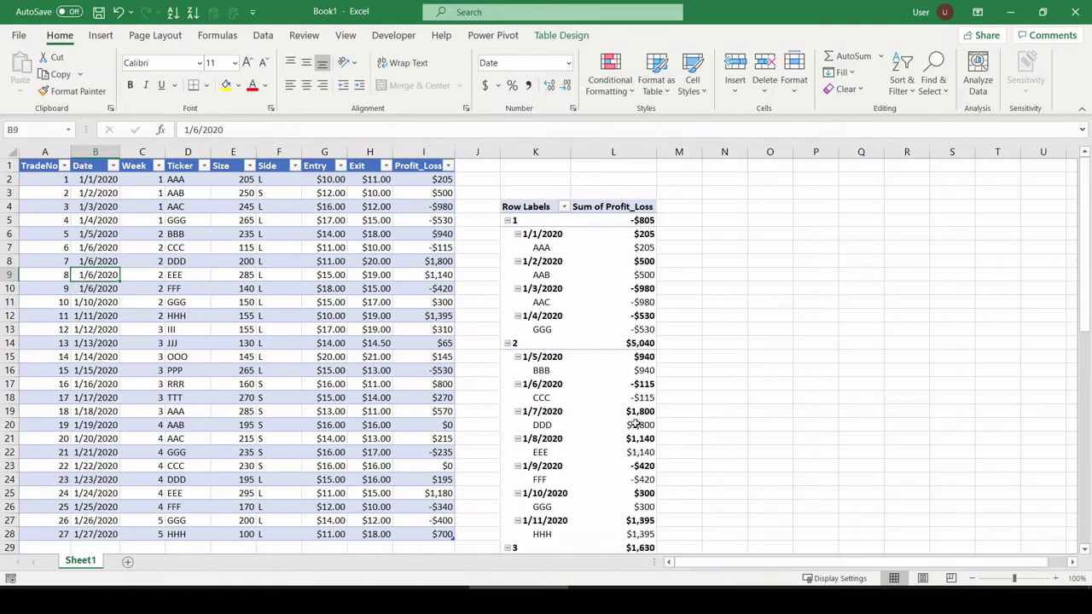
# Step: Refresh the pivot table and check the tickers and profit and loss values grouped under 1/6/2020
pyautogui.rightClick(638, 395)
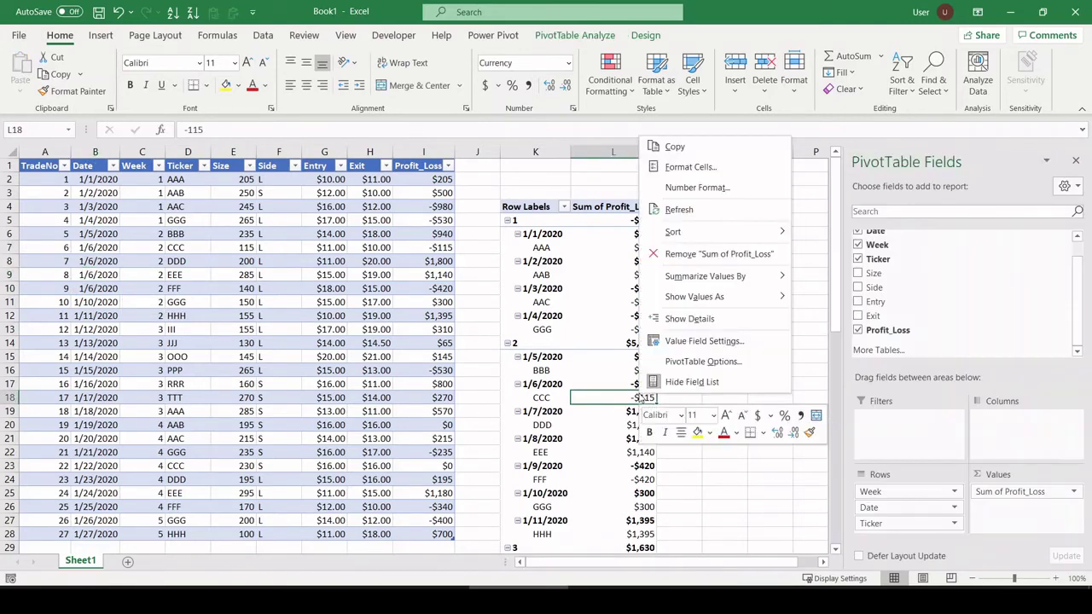
pyautogui.click(688, 215)
pyautogui.click(553, 400)
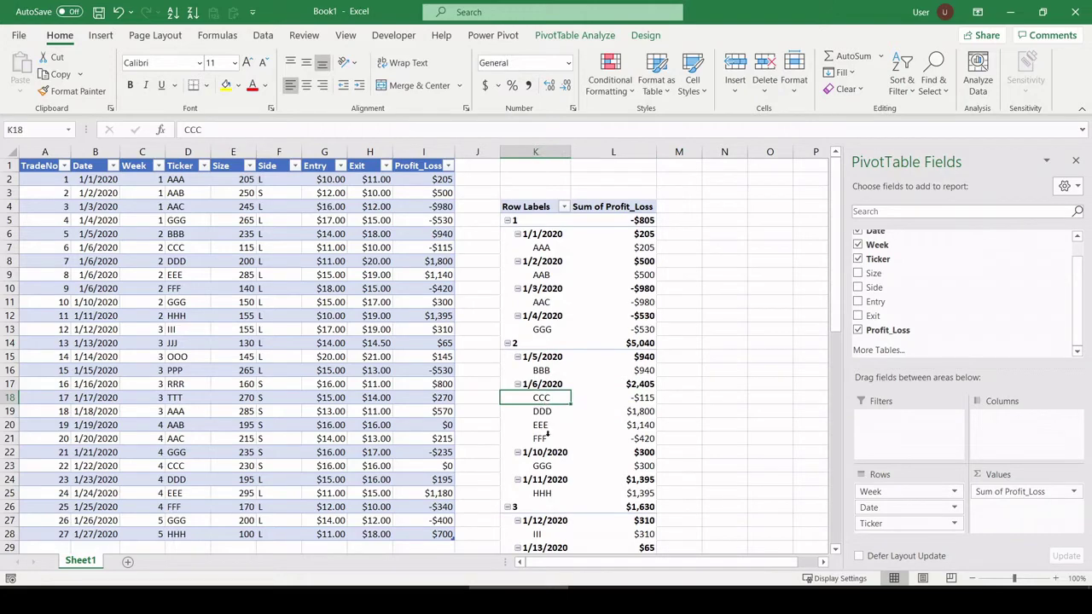
pyautogui.moveTo(547, 435); pyautogui.dragTo(553, 398)
pyautogui.click(625, 398)
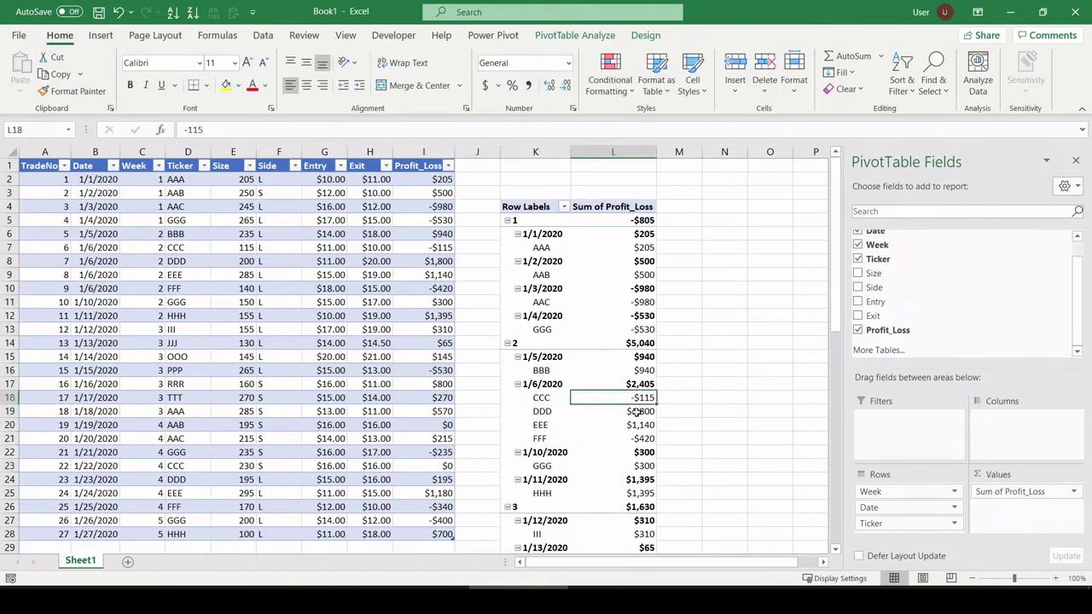
pyautogui.moveTo(636, 413); pyautogui.dragTo(640, 438)
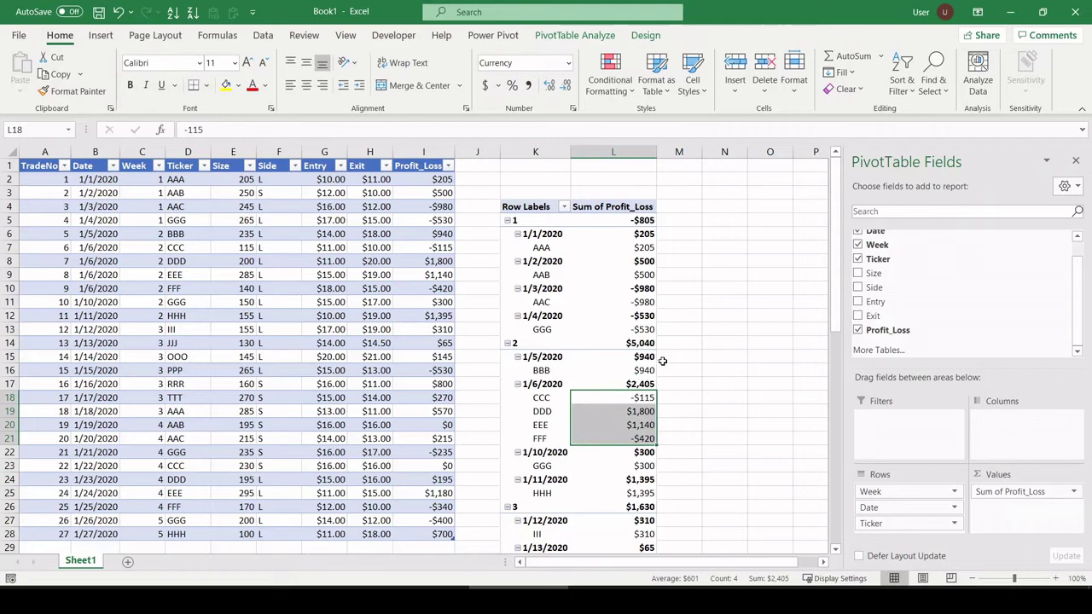
pyautogui.click(632, 305)
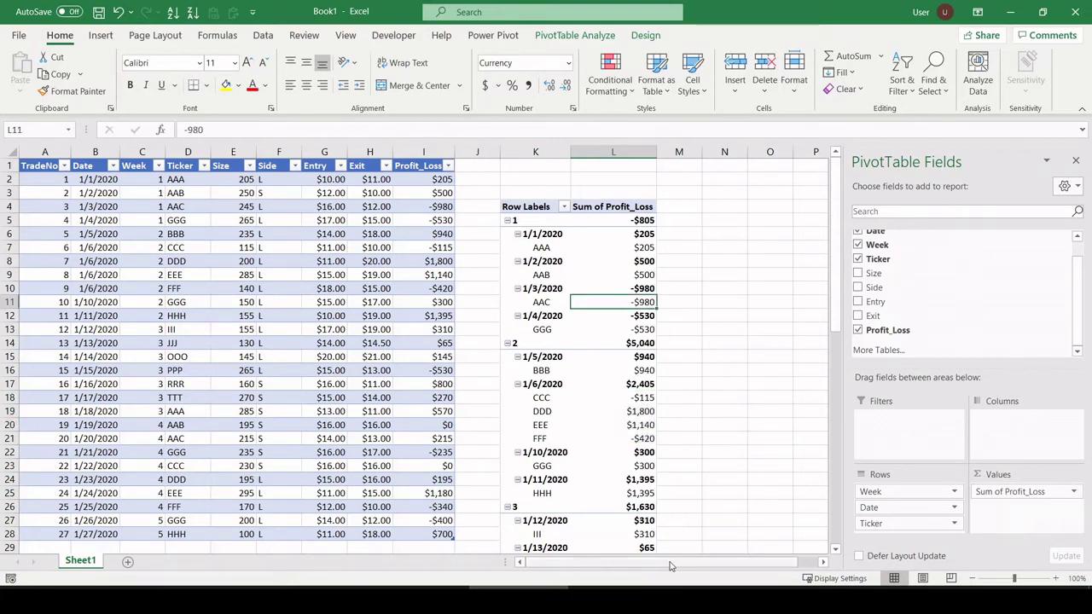
# Step: Copy the weekly profit and loss pivot table and paste the duplicate starting at cell N4
pyautogui.hscroll(1, 674, 563)
pyautogui.click(650, 258)
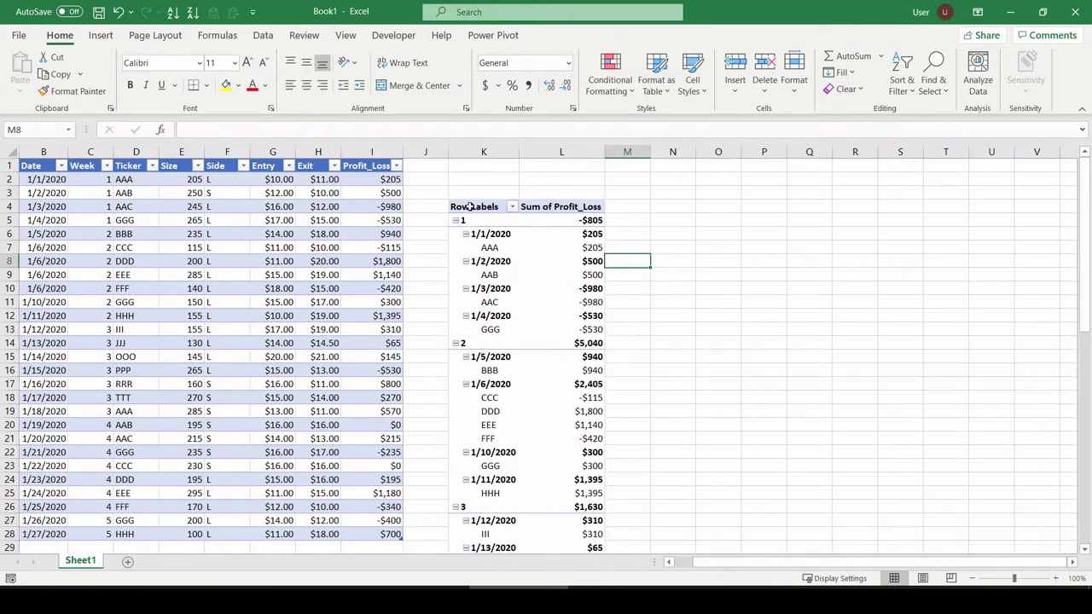
pyautogui.moveTo(470, 207); pyautogui.dragTo(578, 532)
pyautogui.hotkey('ctrl', 'c')
pyautogui.scroll(11, 653, 358)
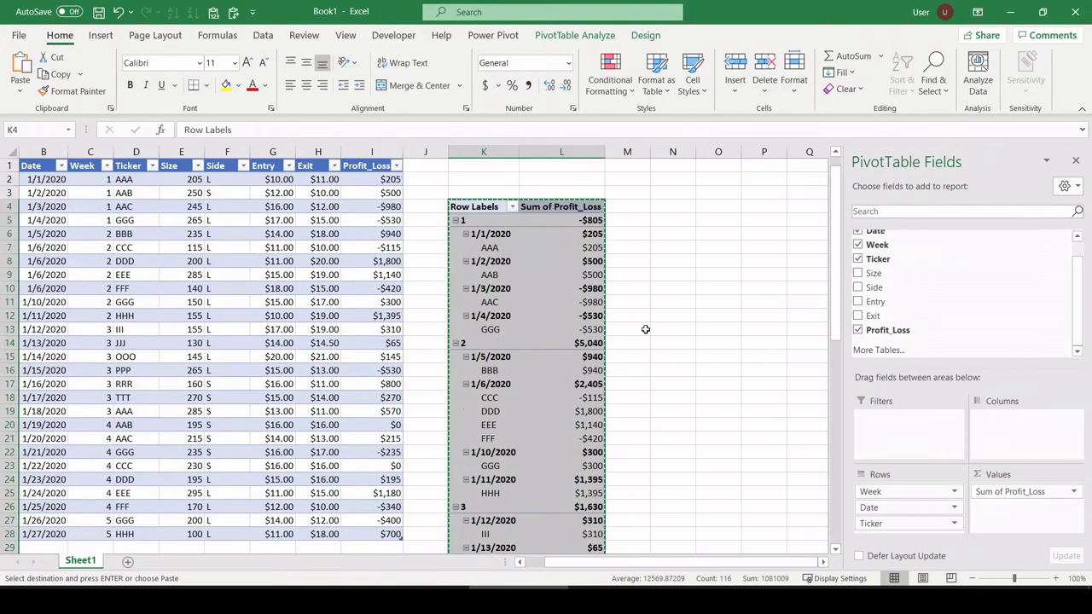
pyautogui.click(660, 208)
pyautogui.hotkey('ctrl', 'v')
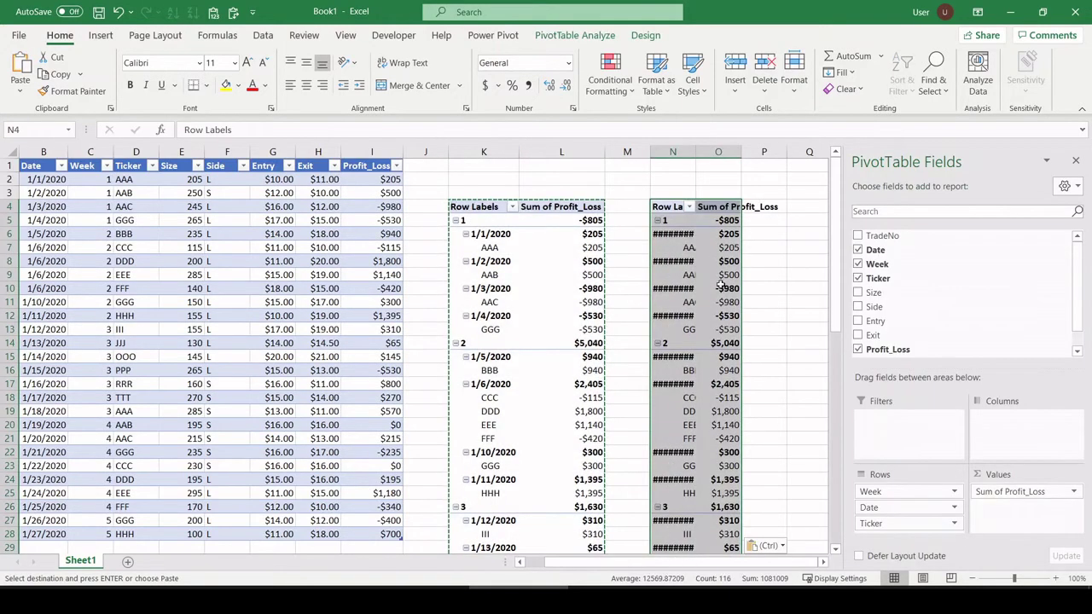
# Step: Replace the Week, Date and Ticker row fields of the pivot table at N4 with TradeNo
pyautogui.click(721, 289)
pyautogui.moveTo(871, 491); pyautogui.dragTo(688, 502)
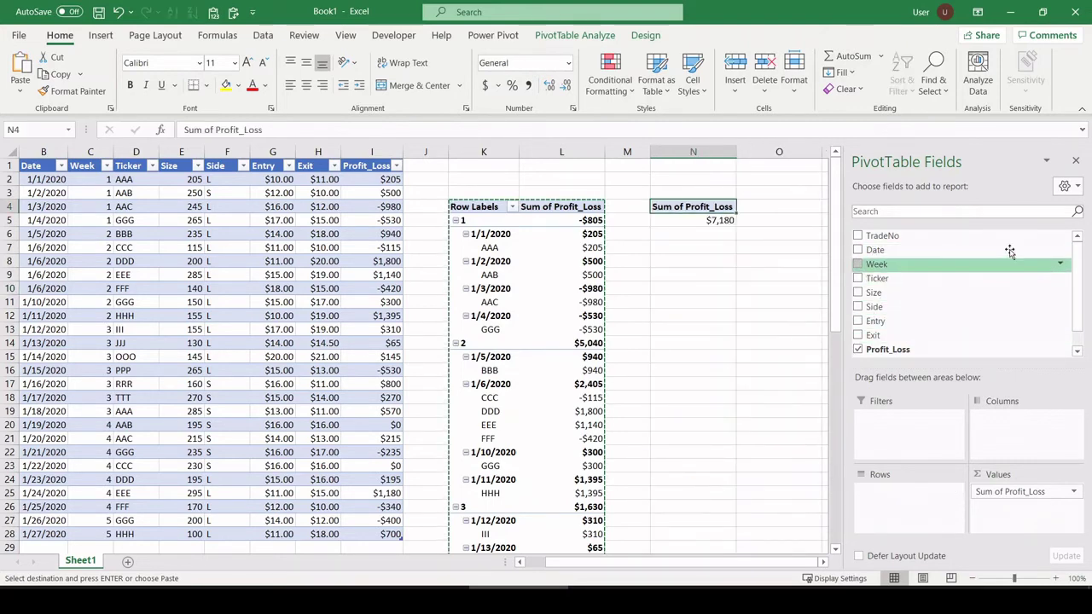
pyautogui.moveTo(912, 236); pyautogui.dragTo(887, 503)
# Step: Examine the profit and loss listed per trade number in the pivot table at N4 and clear the copy selection
pyautogui.click(724, 181)
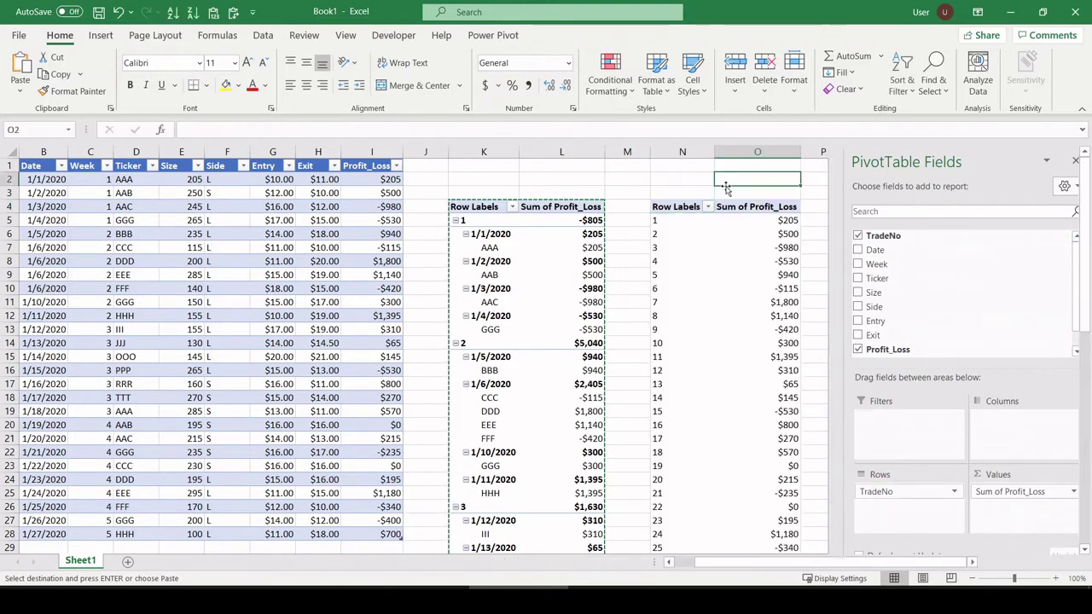
pyautogui.click(668, 220)
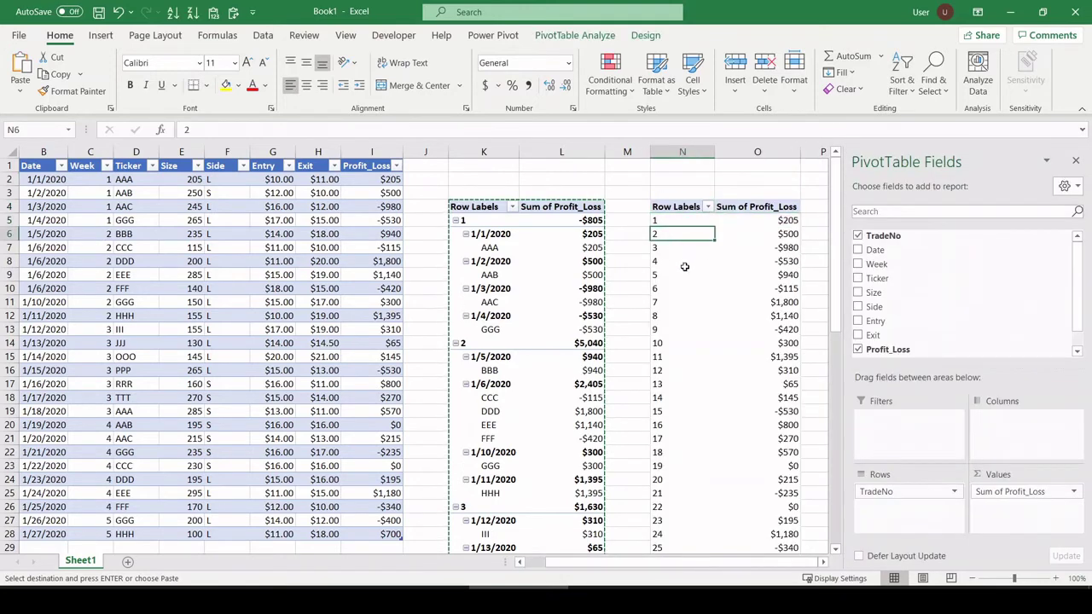
pyautogui.click(789, 223)
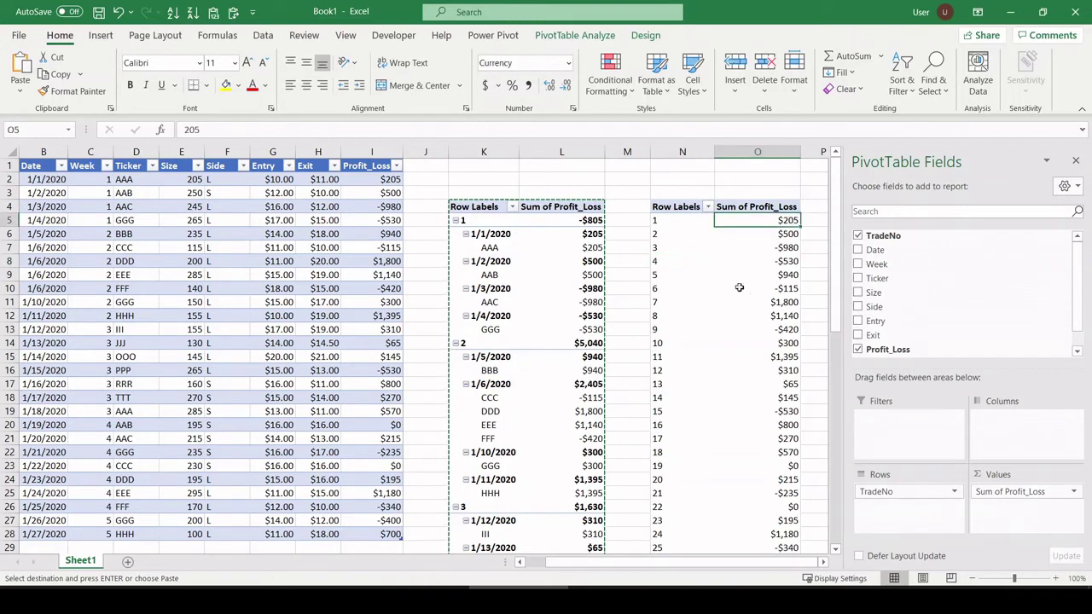
pyautogui.click(673, 181)
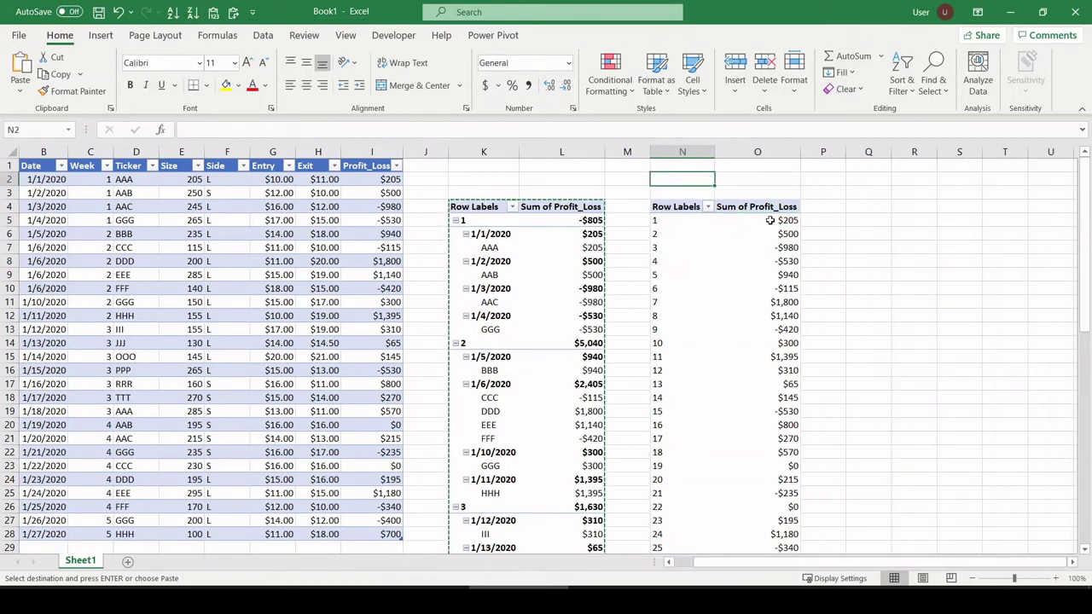
pyautogui.moveTo(774, 221); pyautogui.dragTo(779, 452)
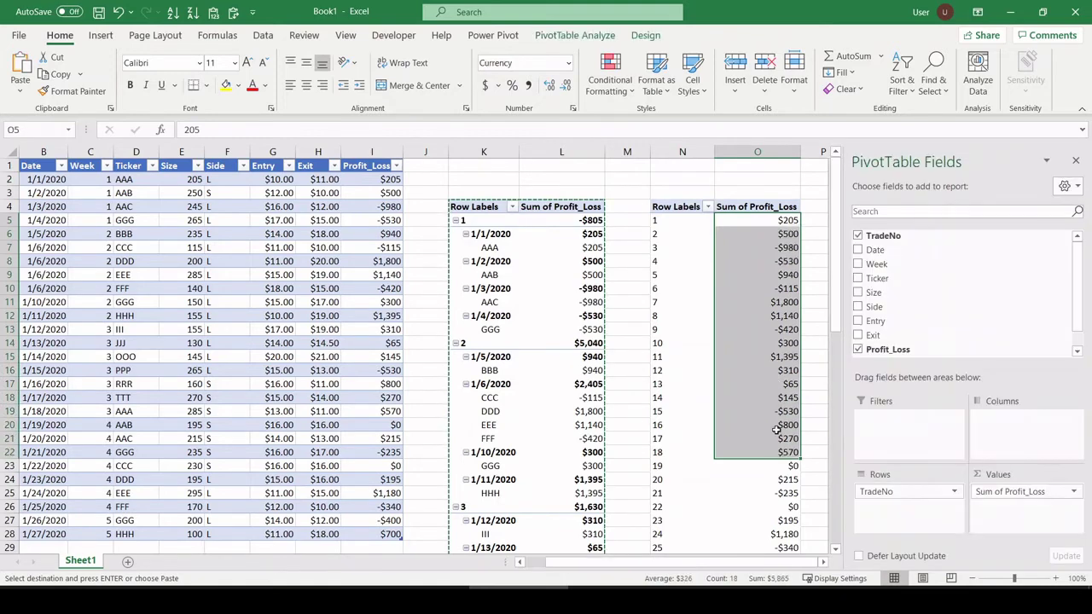
pyautogui.click(774, 415)
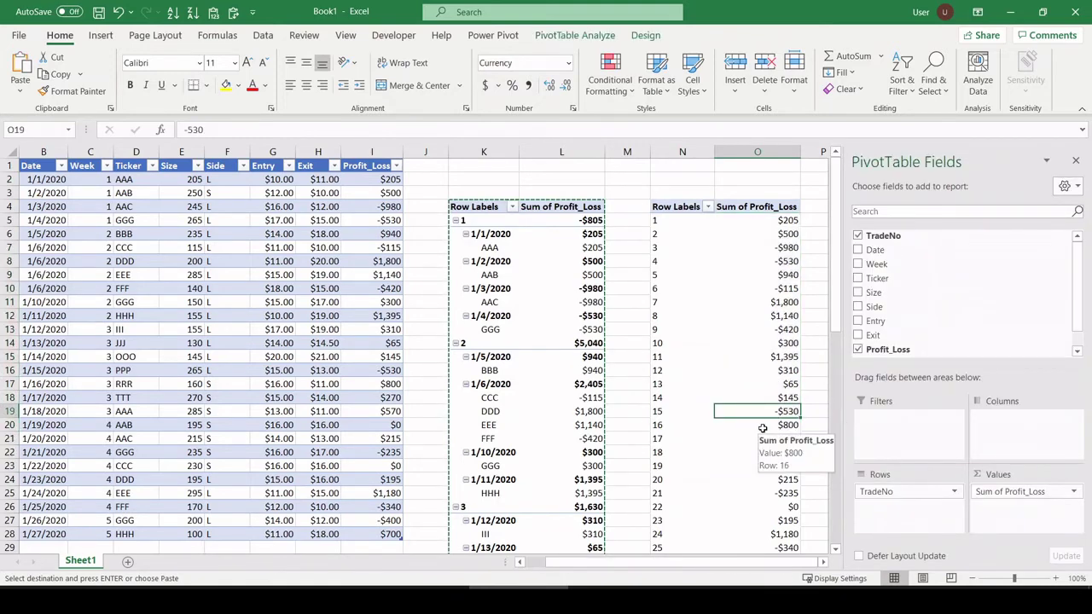
pyautogui.click(772, 185)
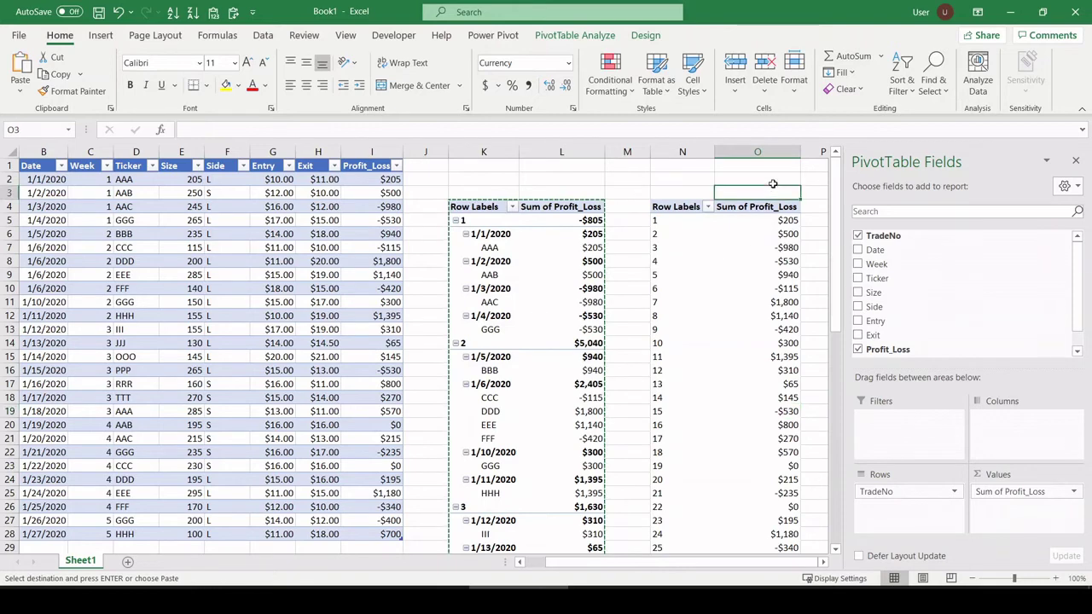
pyautogui.press('Escape')
# Step: Show the Sum of Profit_Loss values by trade number as a running total with TradeNo as base field, and review the cumulative values
pyautogui.click(777, 234)
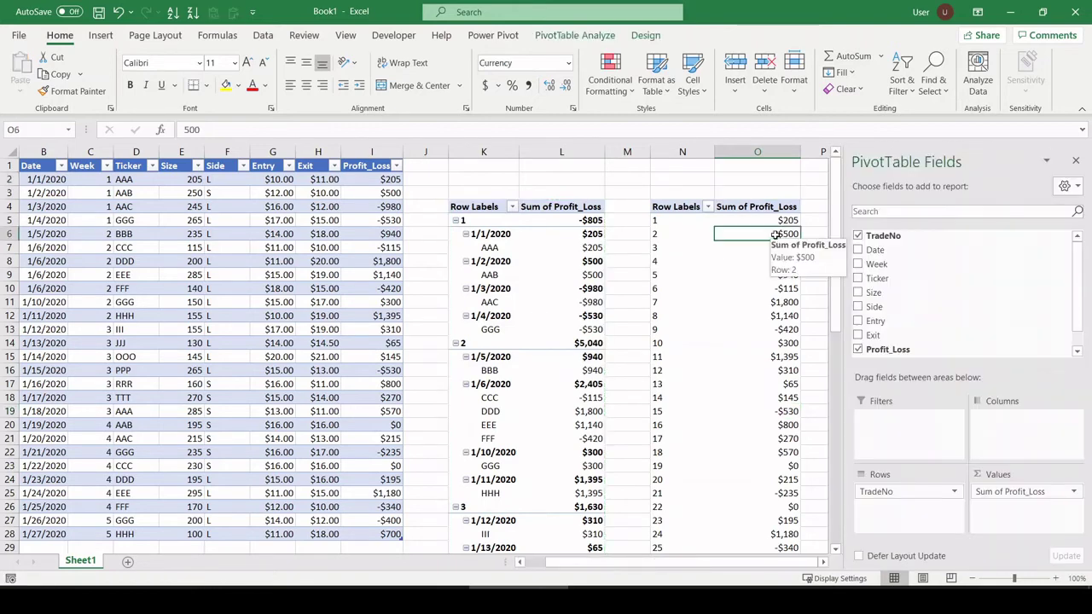
pyautogui.rightClick(776, 236)
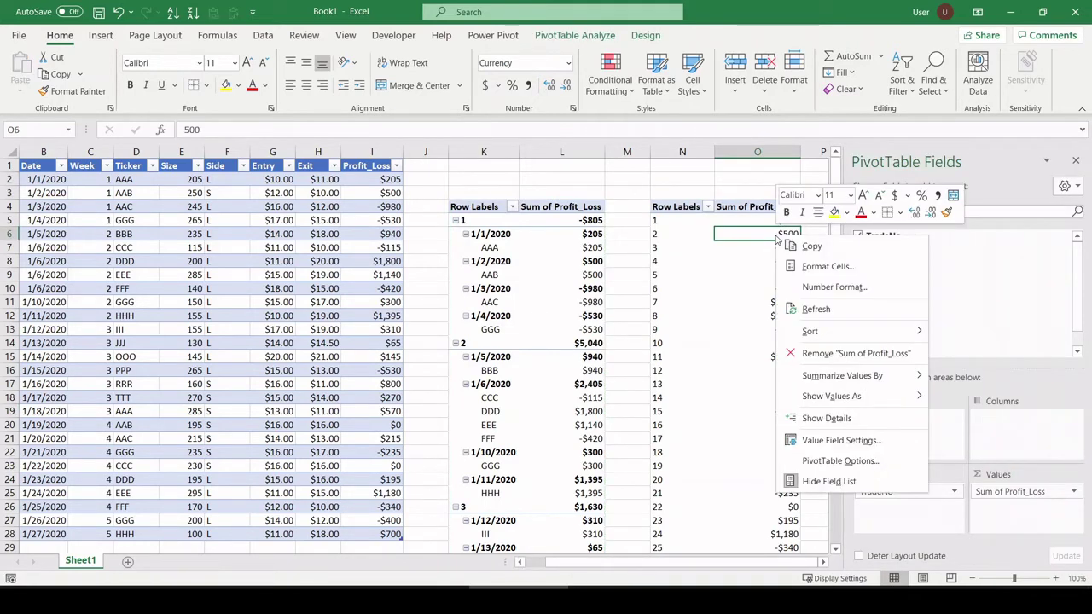
pyautogui.moveTo(821, 396)
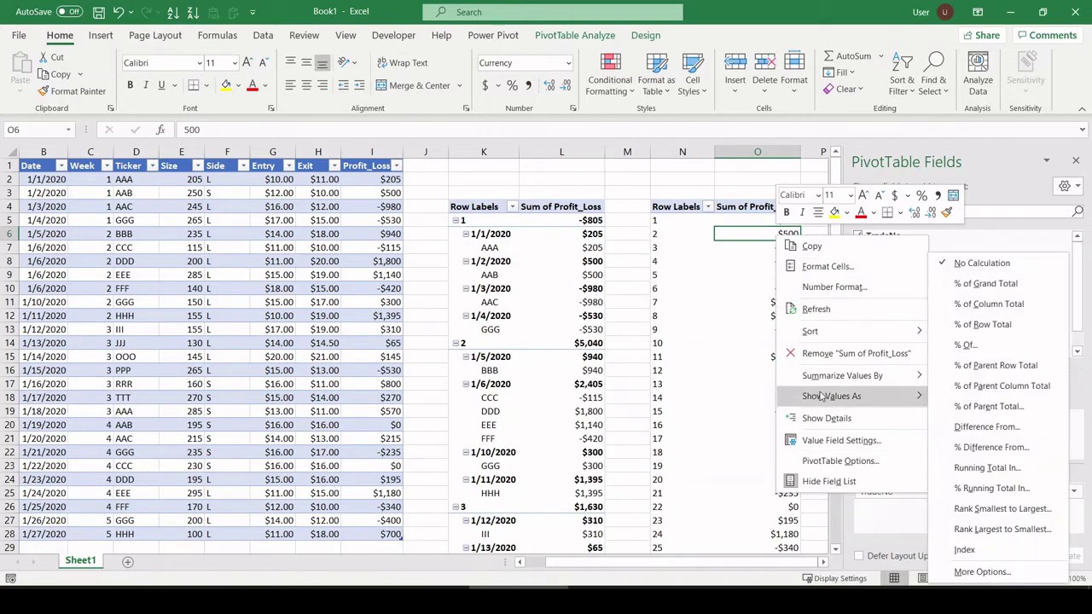
pyautogui.click(962, 470)
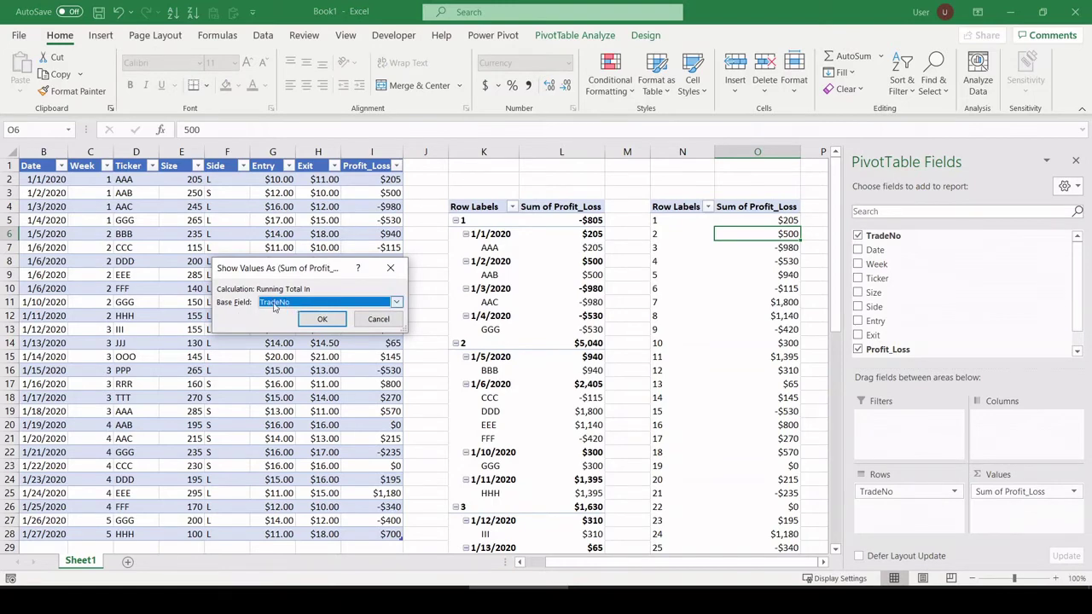
pyautogui.click(318, 320)
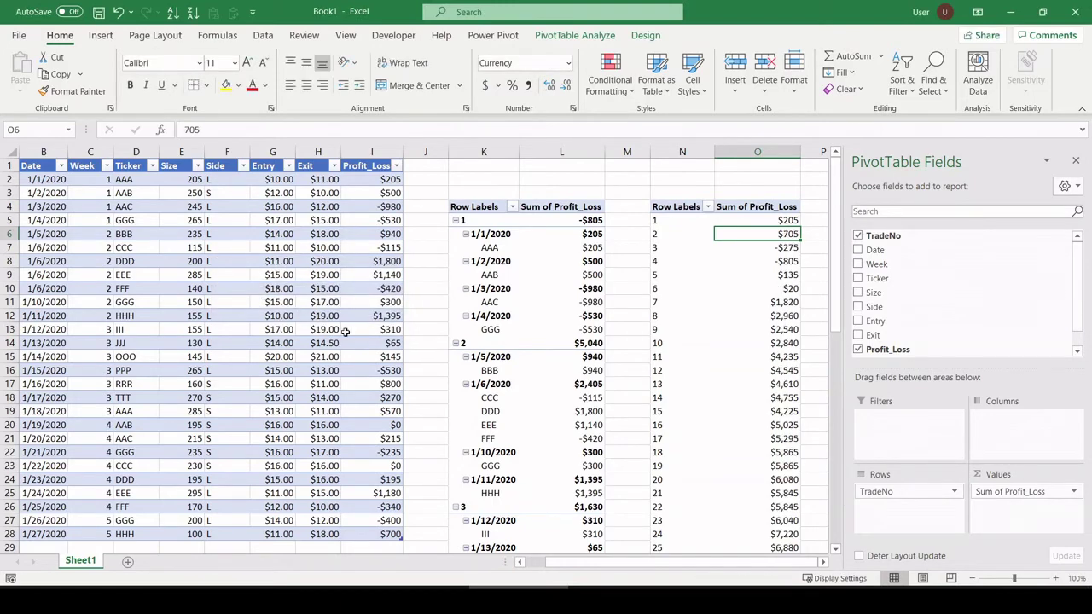
pyautogui.click(724, 181)
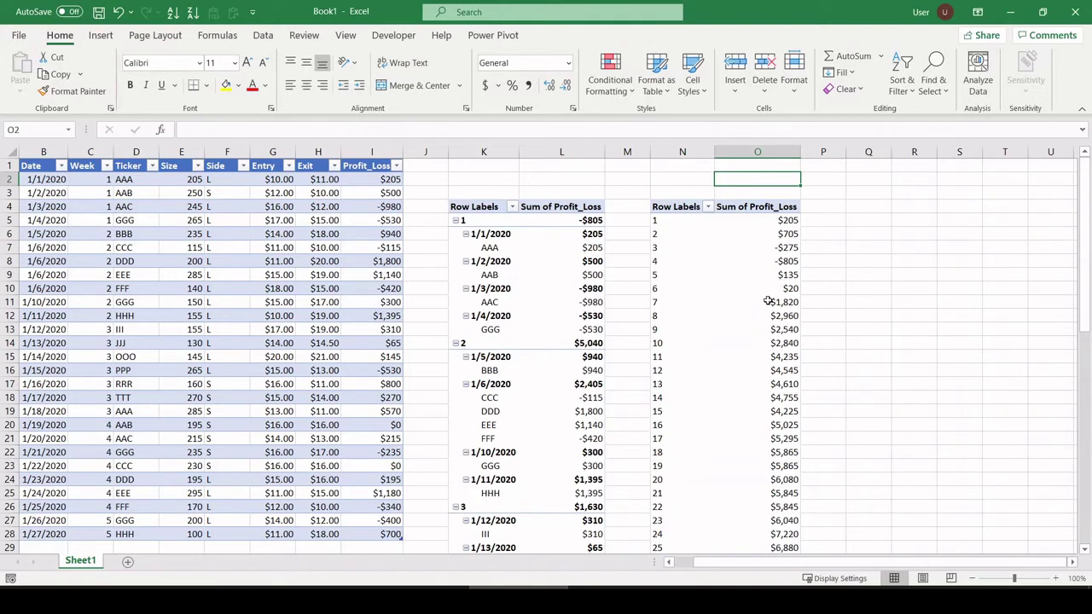
pyautogui.scroll(-3, 773, 319)
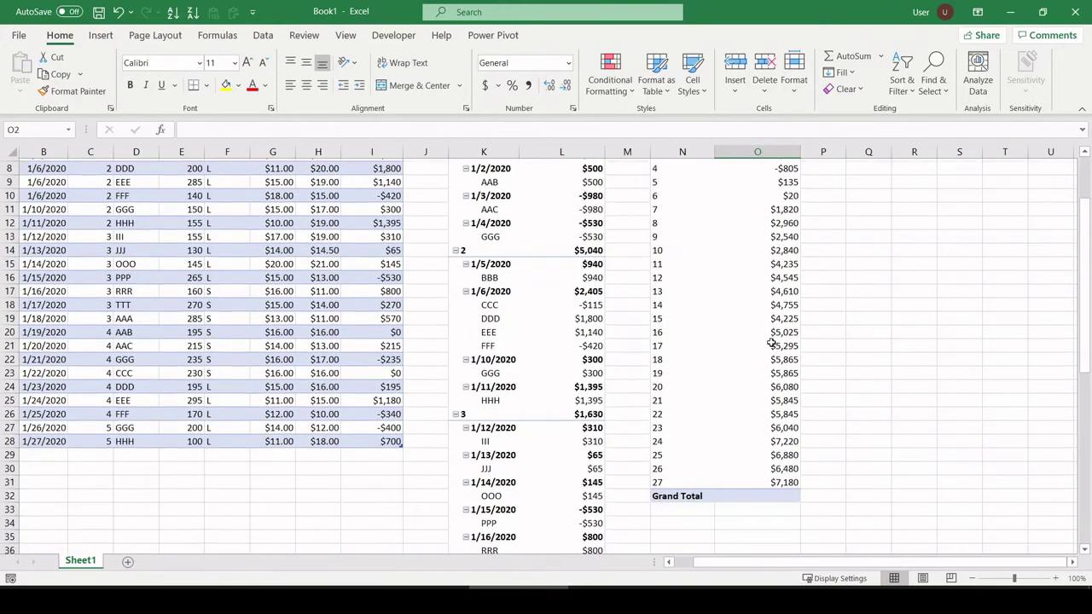
pyautogui.scroll(3, 751, 324)
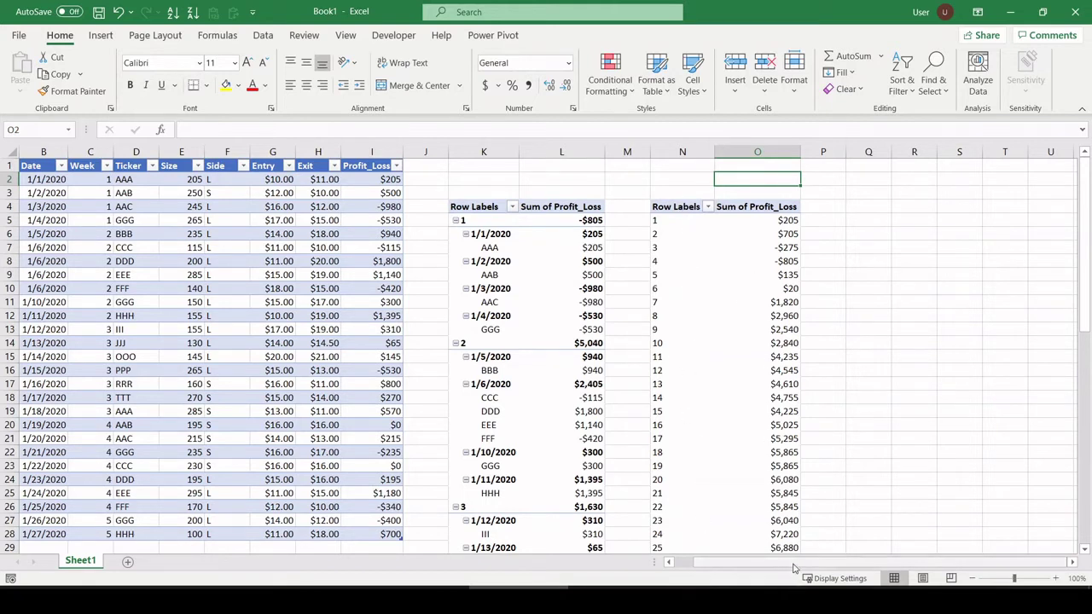
# Step: Insert an Area chart from the running total pivot table and place it over that table, beginning around row 6 of column N
pyautogui.click(1073, 562)
pyautogui.click(634, 236)
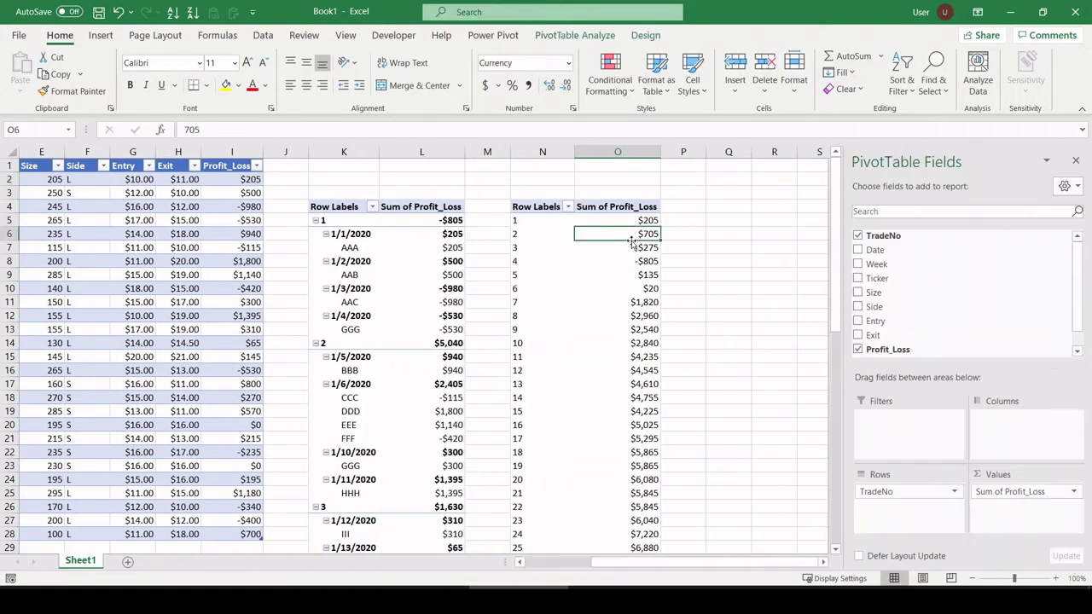
pyautogui.click(100, 35)
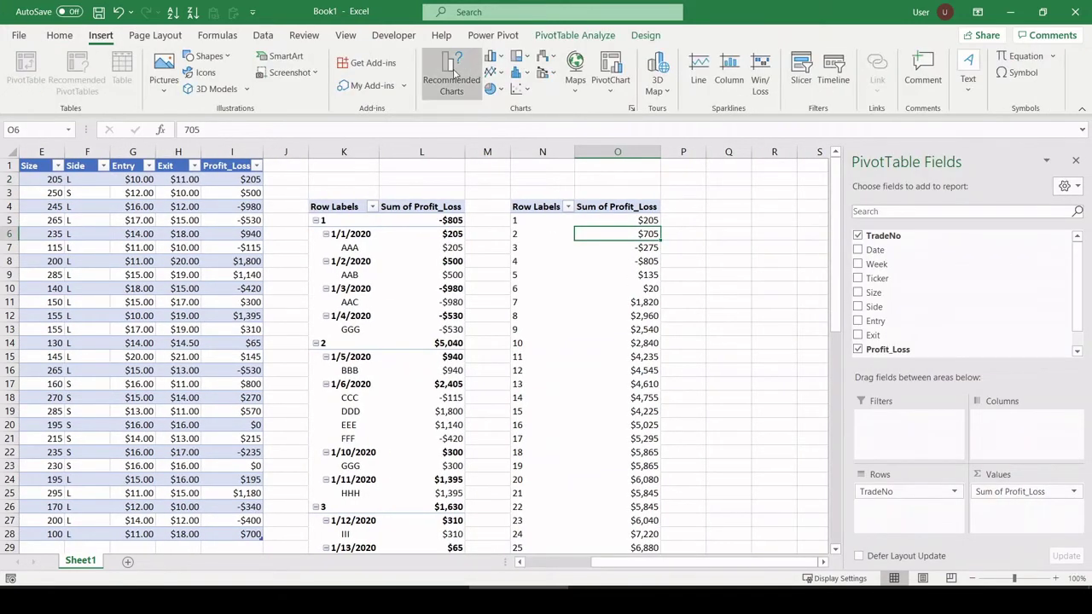
pyautogui.click(455, 75)
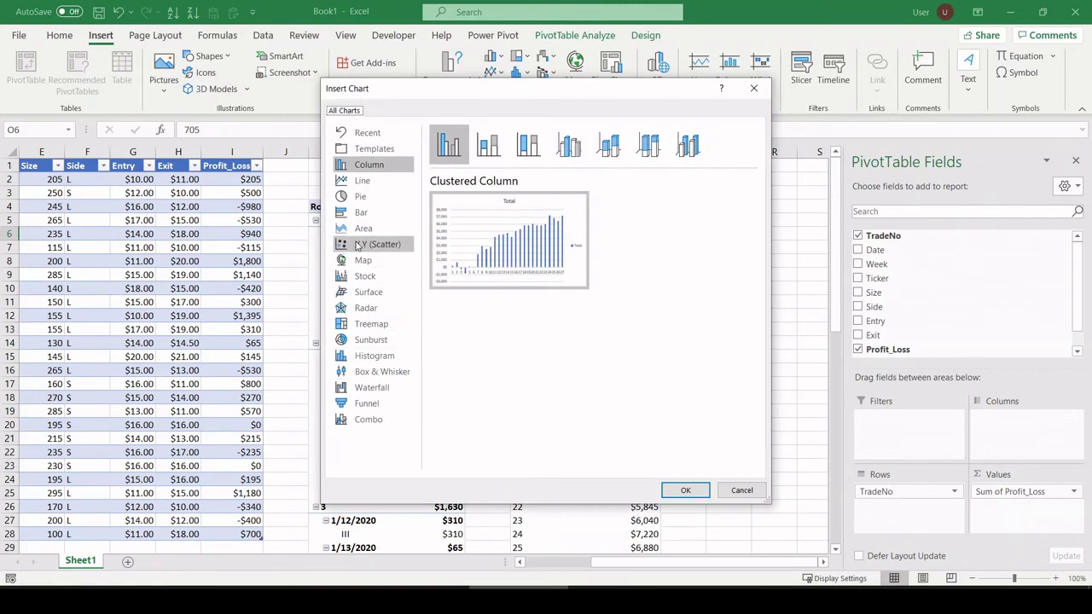
pyautogui.click(362, 228)
pyautogui.click(680, 491)
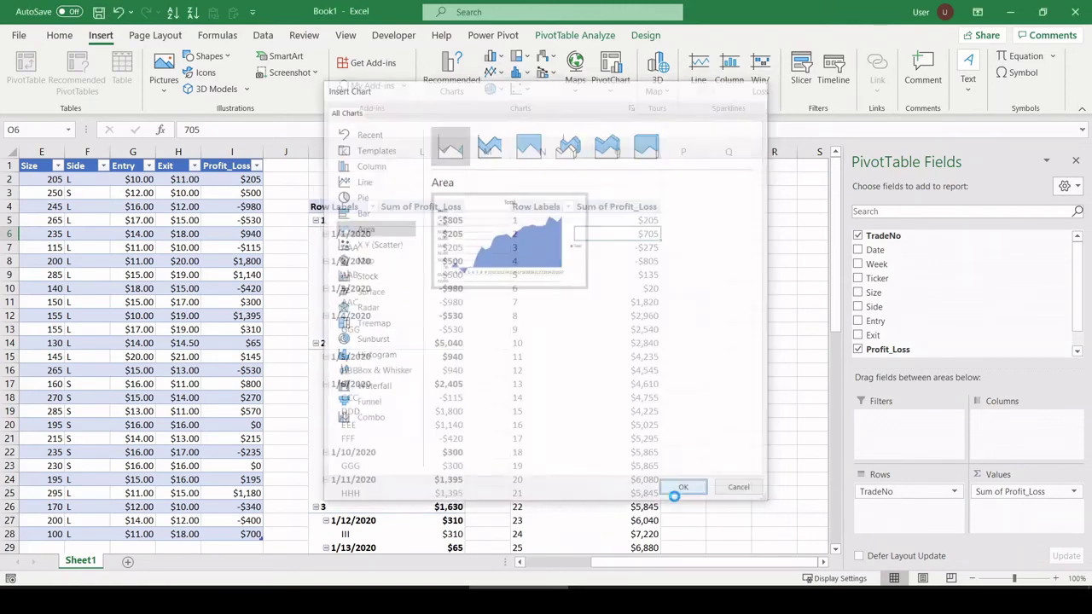
pyautogui.moveTo(439, 274); pyautogui.dragTo(652, 268)
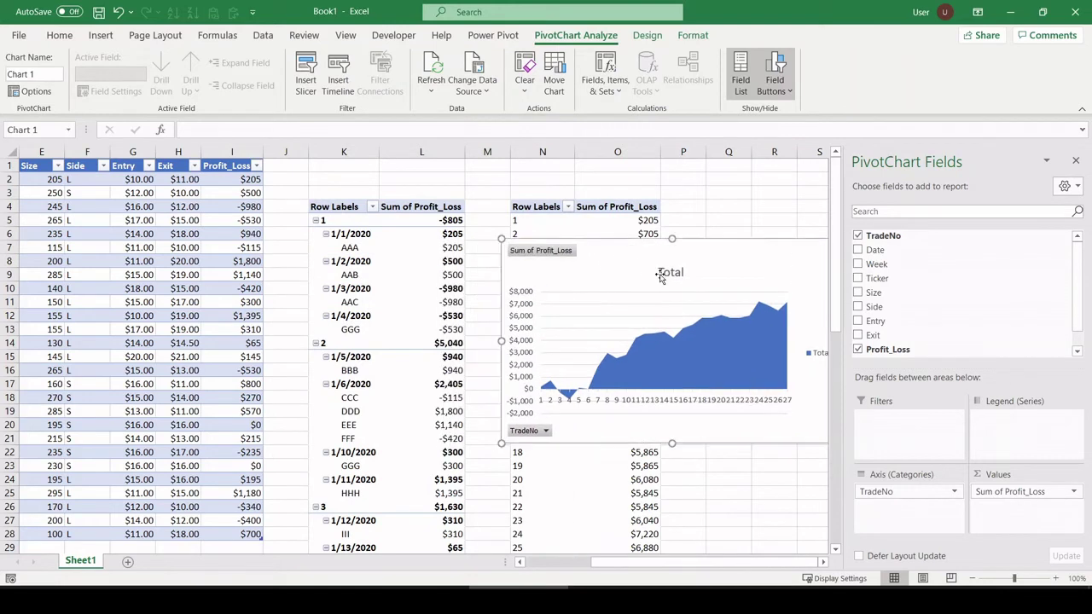
# Step: Change the area chart's title to "Cumulative PnL"
pyautogui.click(664, 271)
pyautogui.doubleClick(683, 272)
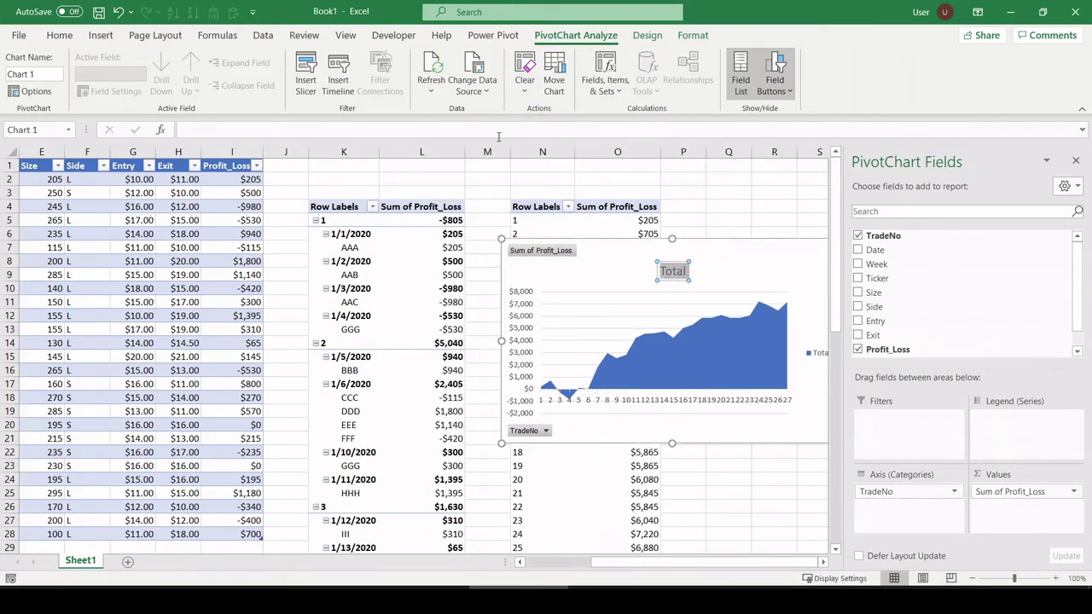
pyautogui.write('Cumula')
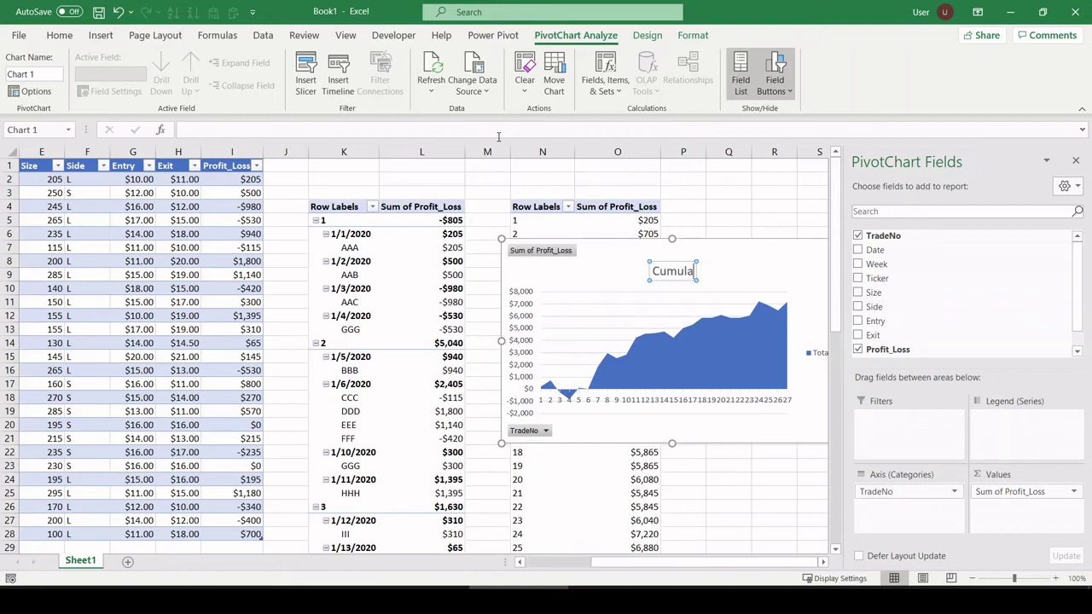
pyautogui.write('tive PnL')
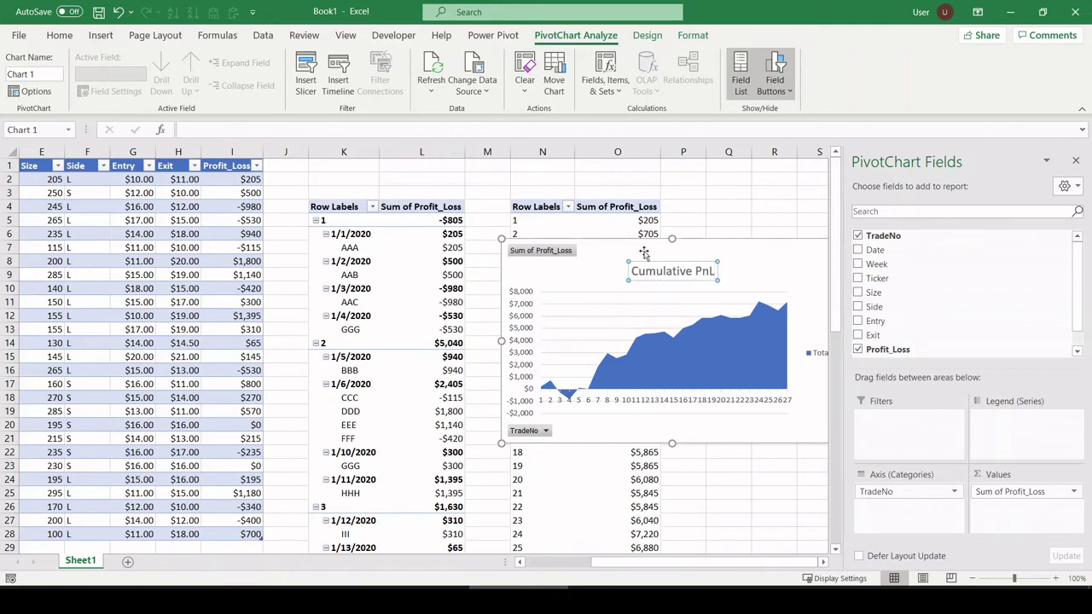
pyautogui.click(618, 278)
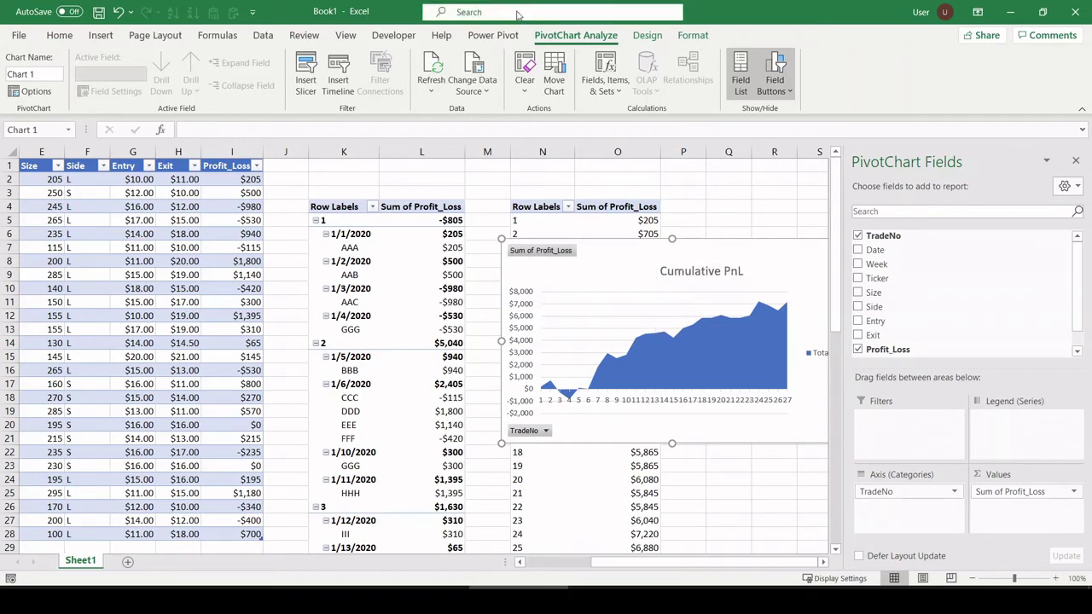
# Step: Set the chart title to Centered Overlay and move it slightly higher above the plotted area
pyautogui.click(647, 36)
pyautogui.click(26, 75)
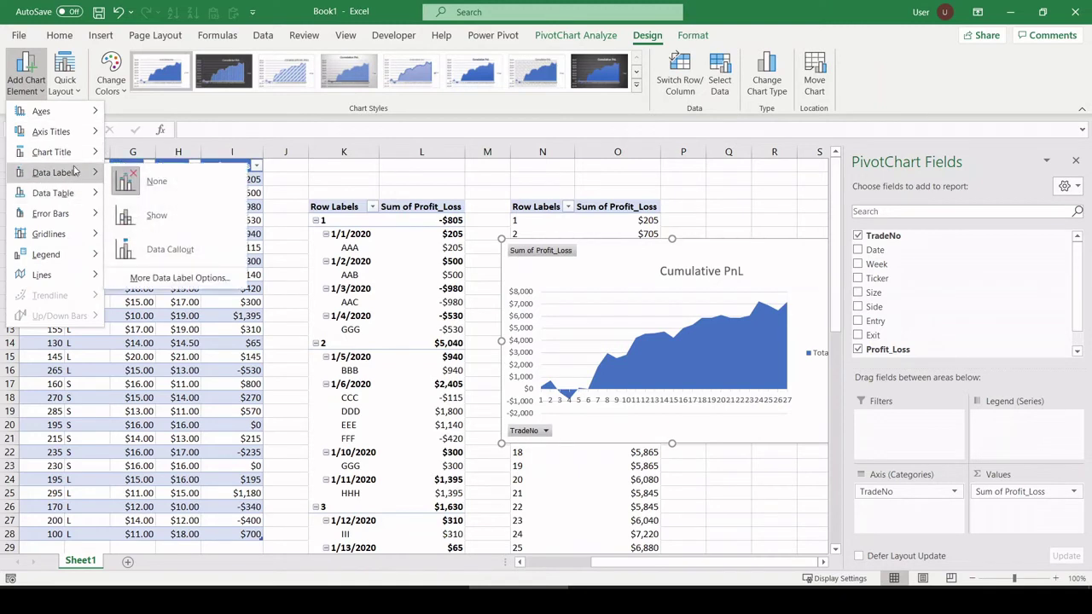
pyautogui.moveTo(84, 153)
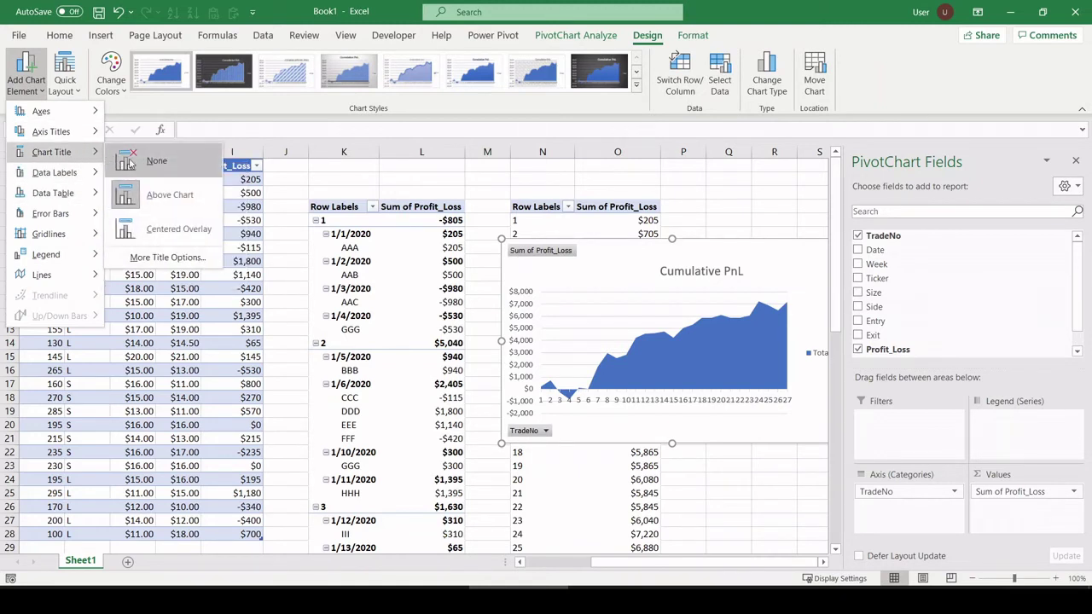
pyautogui.click(164, 236)
pyautogui.click(693, 272)
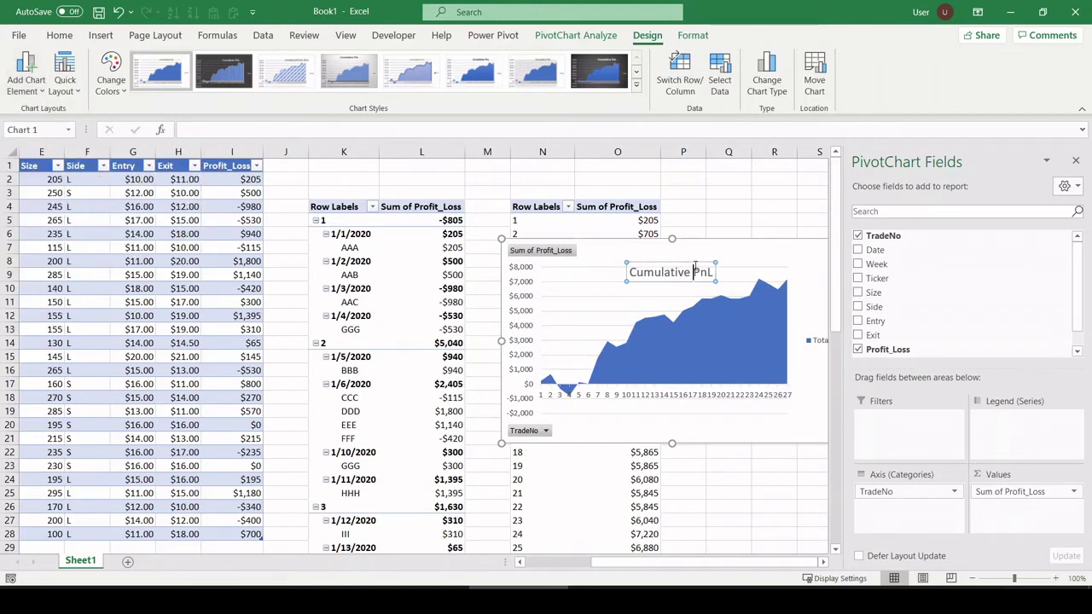
pyautogui.moveTo(695, 264); pyautogui.dragTo(703, 255)
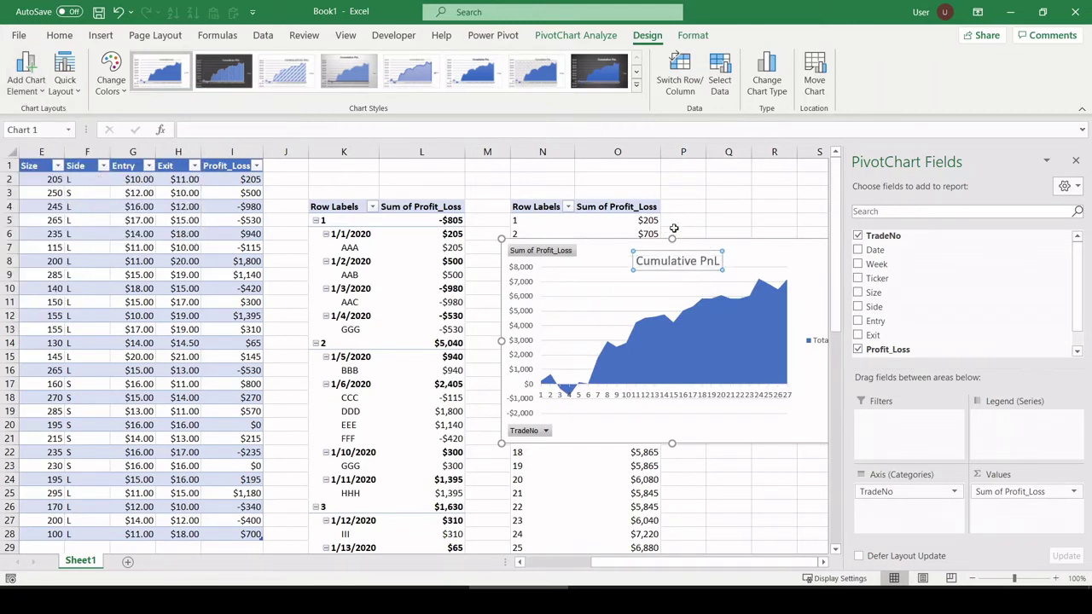
pyautogui.click(773, 207)
# Step: Delete the Total legend from the Cumulative PnL chart
pyautogui.click(810, 341)
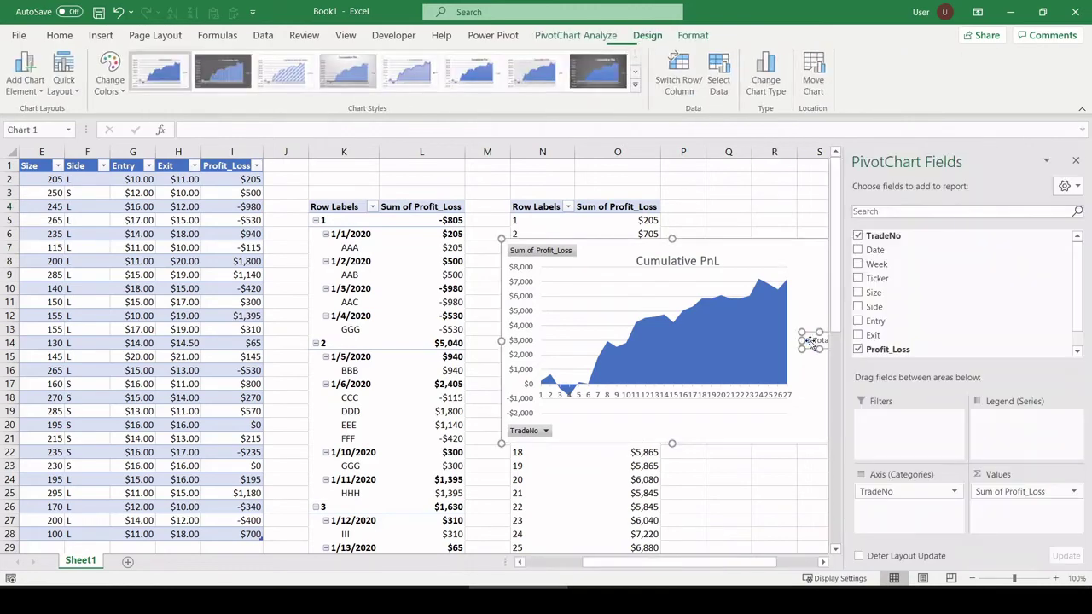
pyautogui.moveTo(739, 562); pyautogui.dragTo(779, 554)
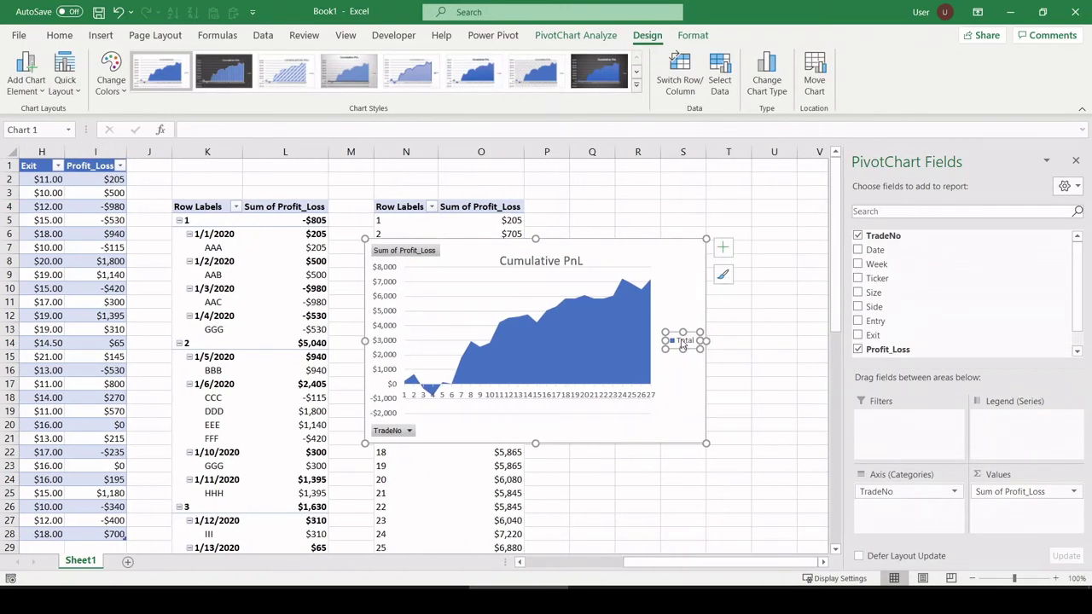
pyautogui.press('Delete')
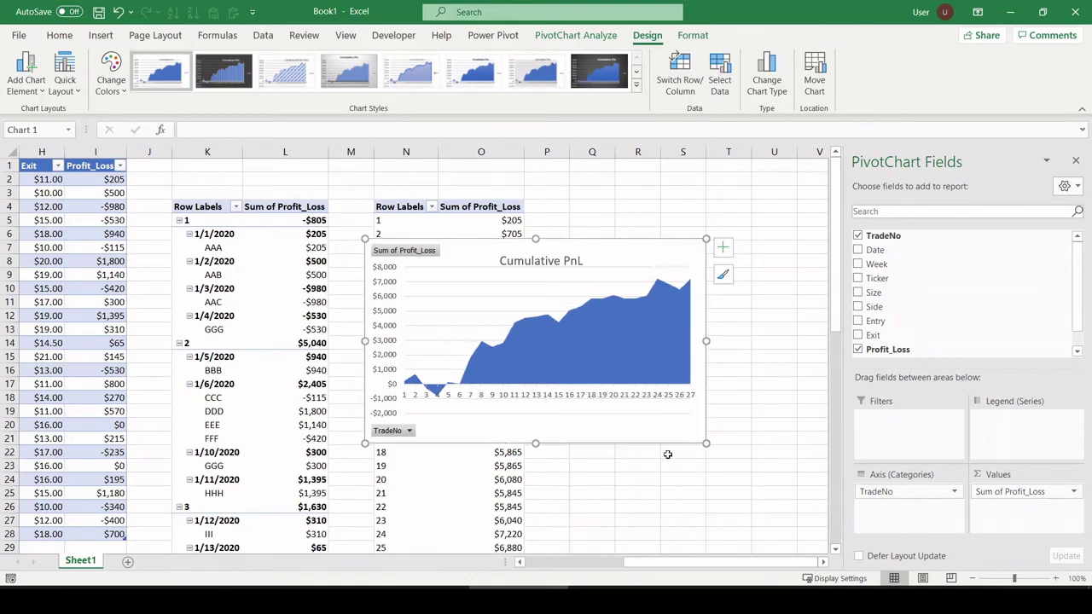
# Step: Move the Cumulative PnL chart off the running total pivot table, placing it beside it from around row 11 of column P
pyautogui.click(671, 518)
pyautogui.moveTo(479, 261); pyautogui.dragTo(654, 320)
pyautogui.click(648, 238)
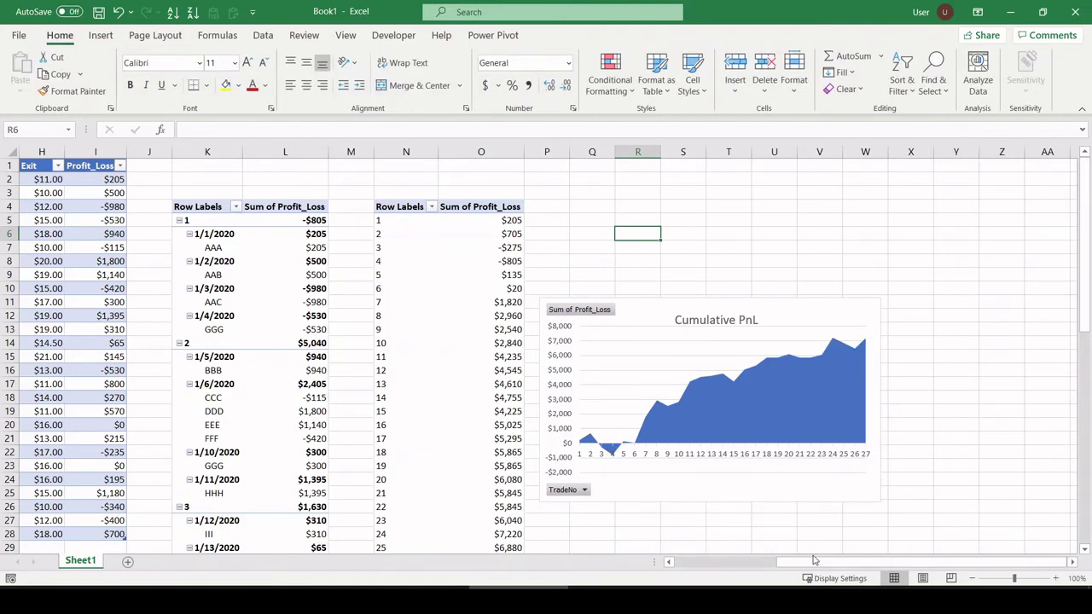
# Step: Add trade number 28 in cell A29, directly below the last row of the trade table
pyautogui.moveTo(814, 561); pyautogui.dragTo(666, 581)
pyautogui.scroll(-3, 176, 343)
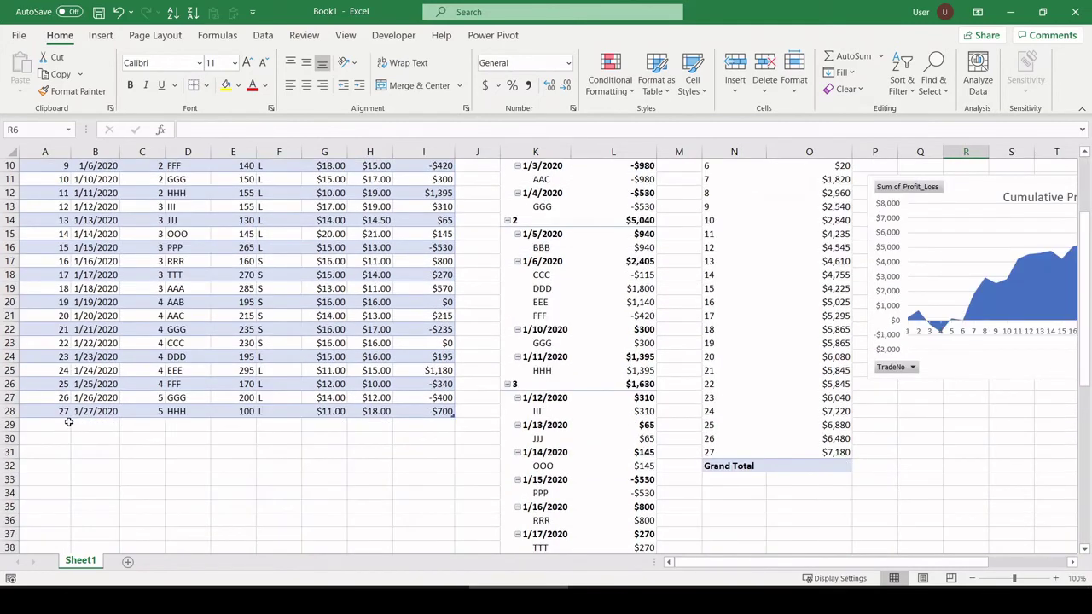
pyautogui.click(66, 424)
pyautogui.scroll(3, 75, 316)
pyautogui.scroll(-1, 80, 284)
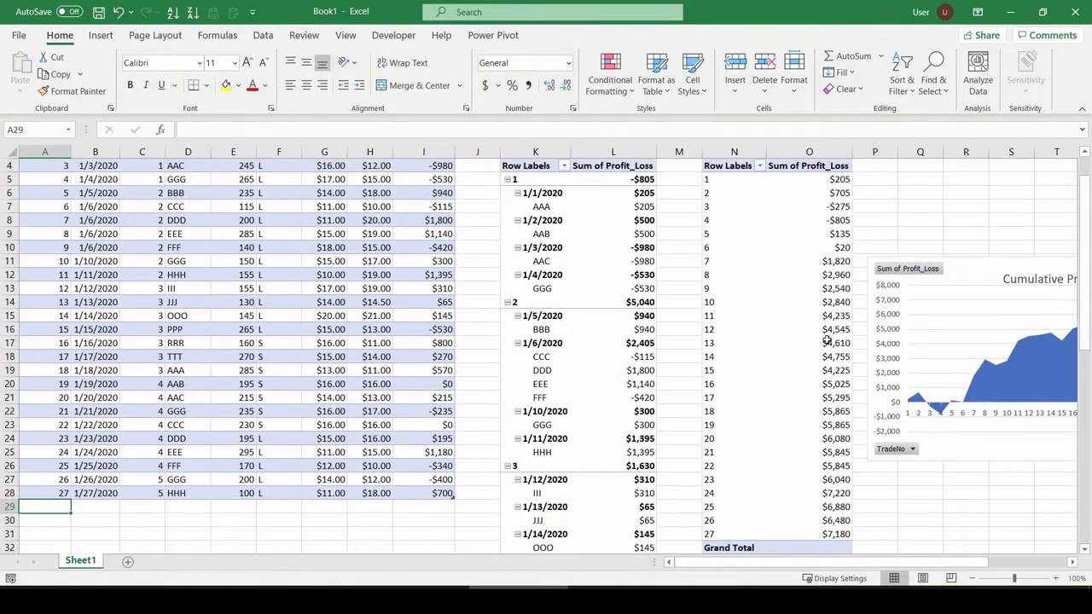
pyautogui.scroll(1, 797, 339)
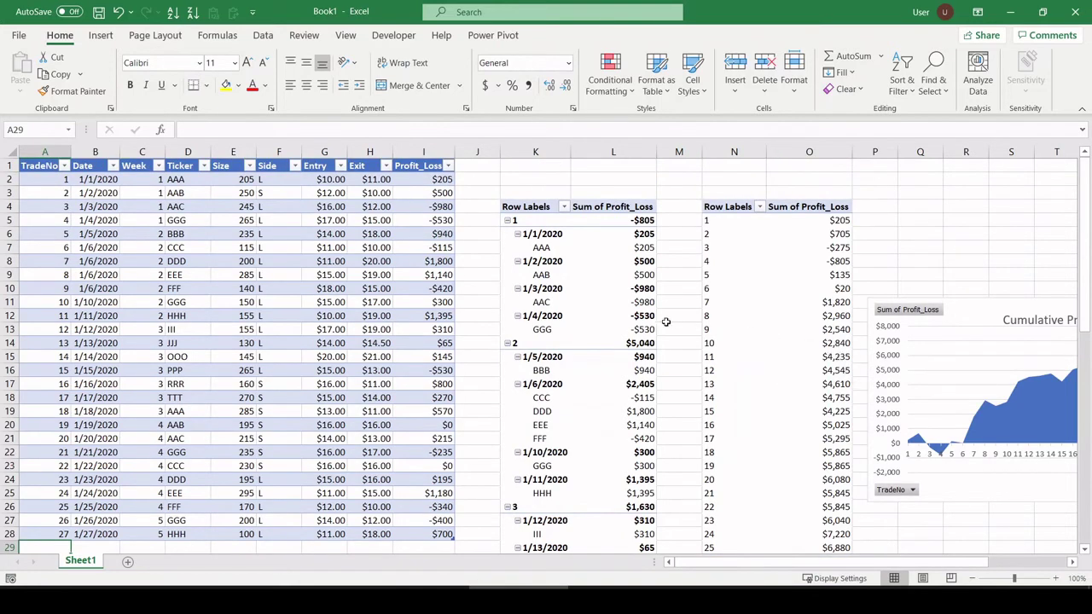
pyautogui.scroll(-1, 159, 387)
pyautogui.write('2')
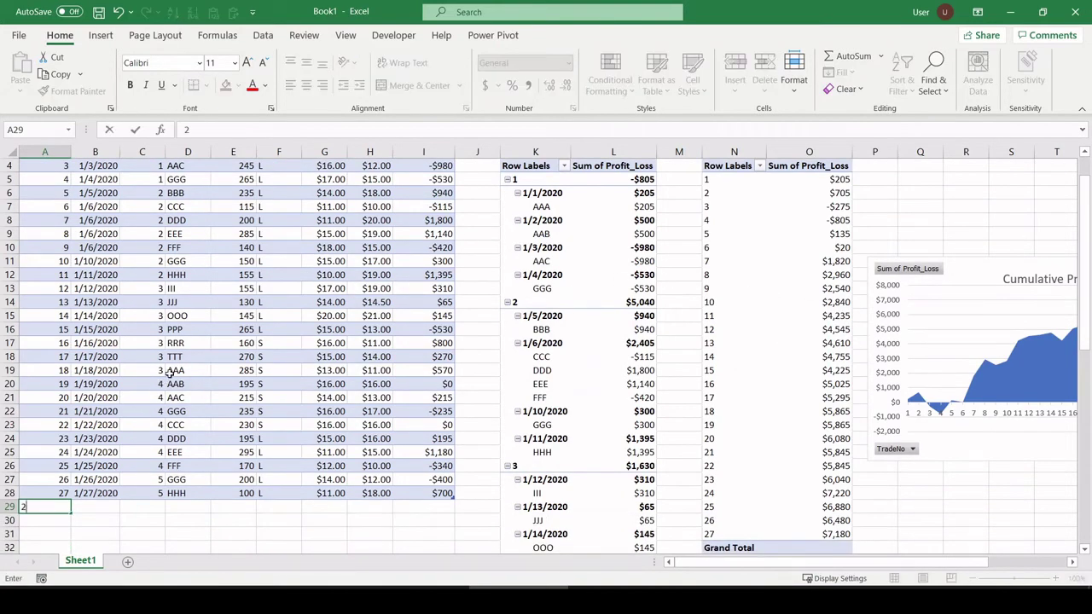
pyautogui.write('8')
pyautogui.press('Return')
# Step: Enter the date 1/27/2020 and week 5 for trade 28
pyautogui.press('Up')
pyautogui.press('Up')
pyautogui.press('Right')
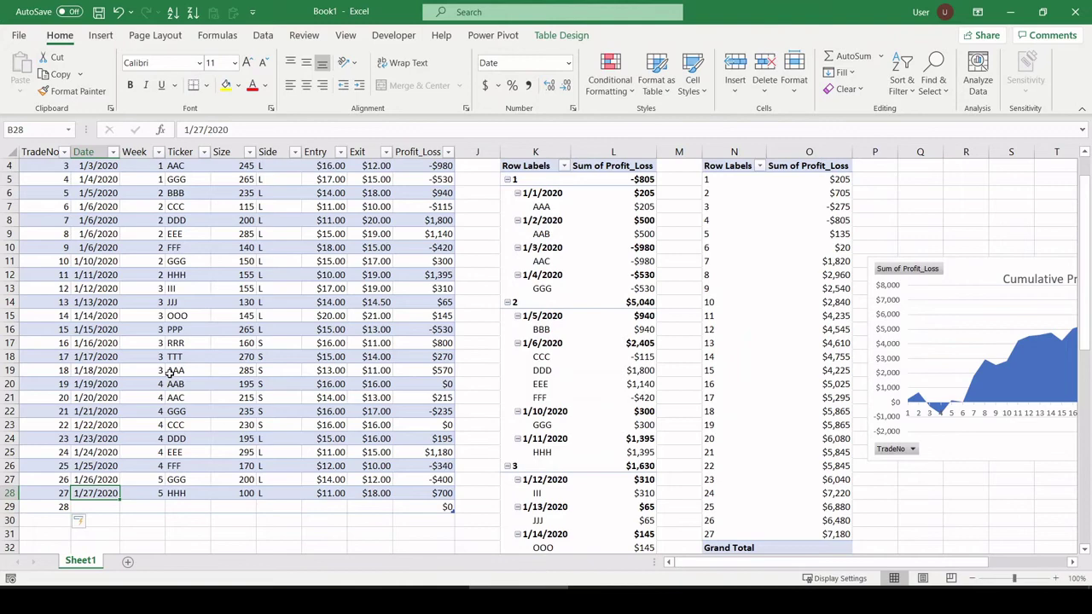
pyautogui.press('Down')
pyautogui.write('1')
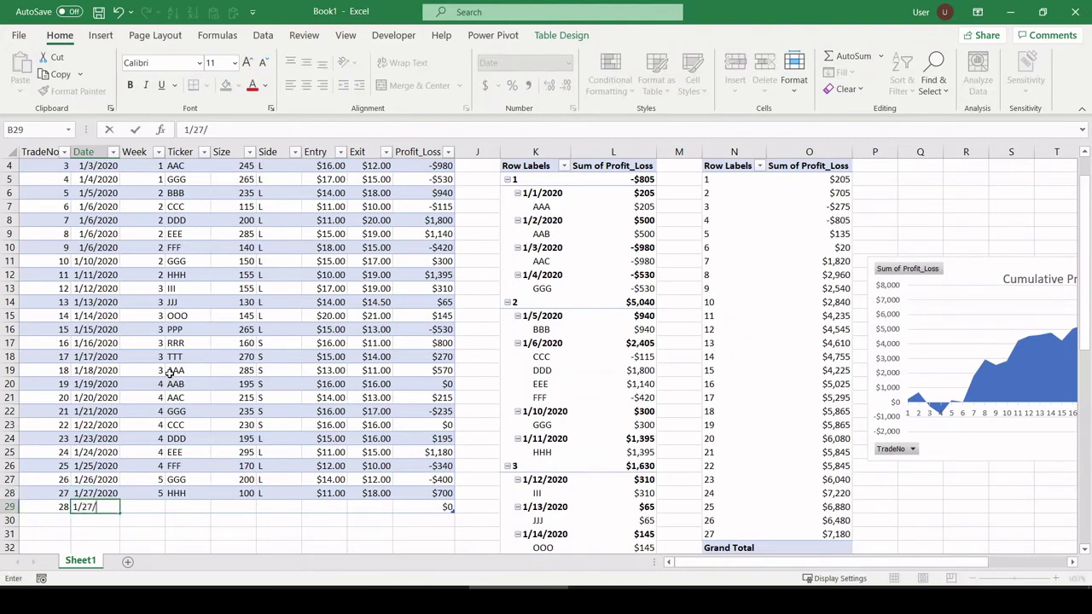
pyautogui.write('/27/2020')
pyautogui.press('Tab')
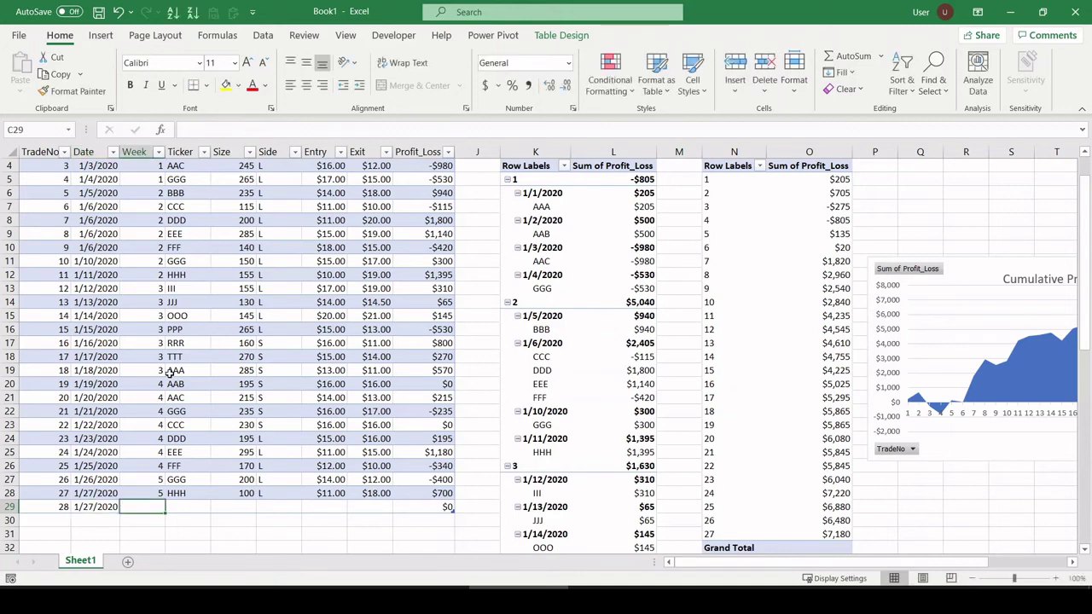
pyautogui.write('5')
pyautogui.press('Tab')
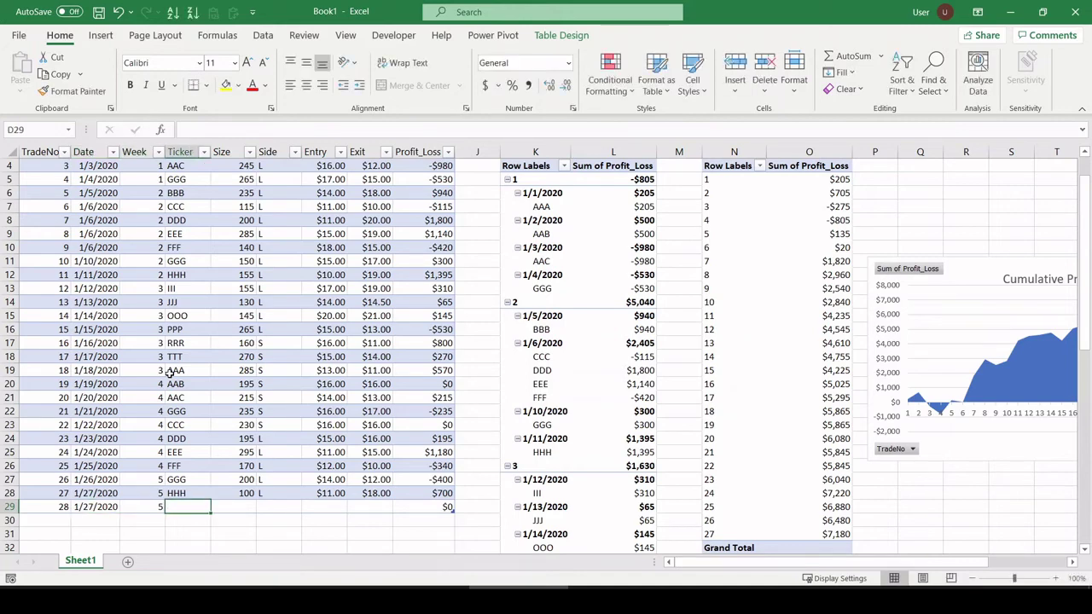
# Step: Enter ticker AAA, size 100 and side L for trade 28
pyautogui.write('AA')
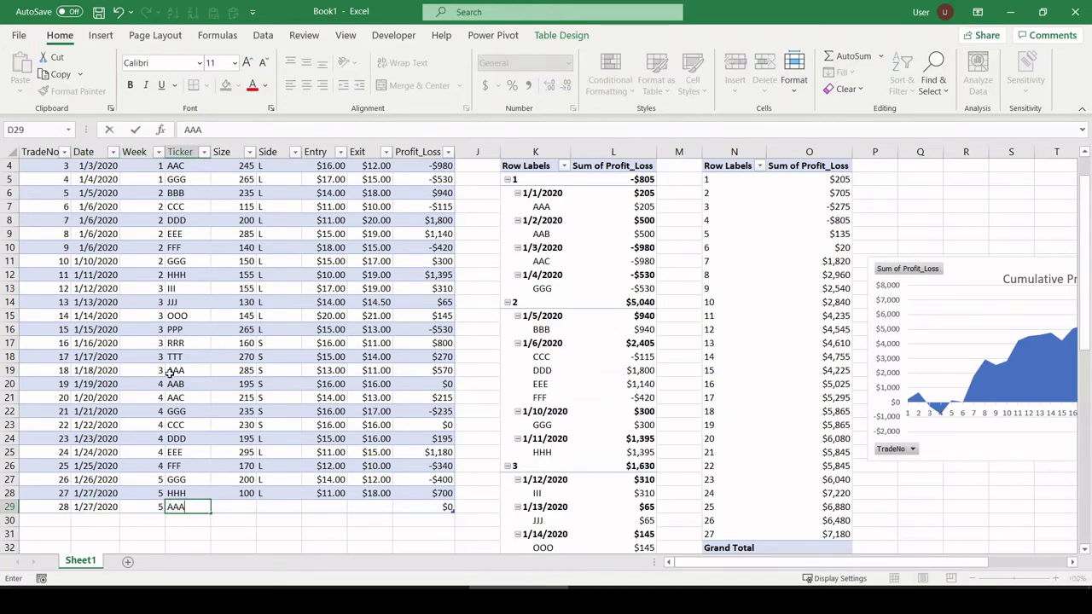
pyautogui.write('A')
pyautogui.press('Tab')
pyautogui.write('100')
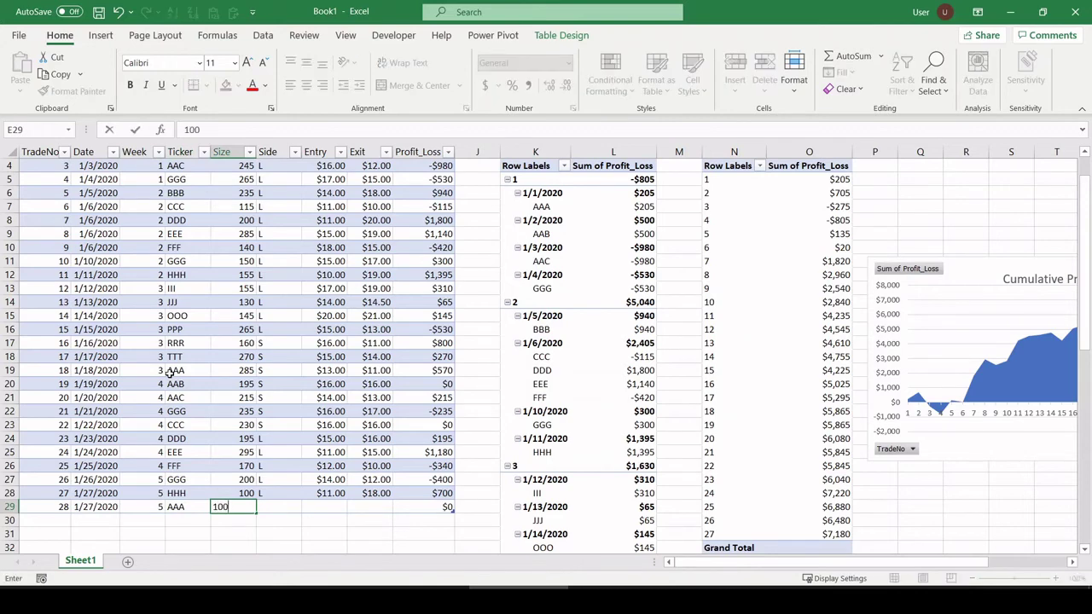
pyautogui.press('Tab')
pyautogui.write('L')
pyautogui.press('Tab')
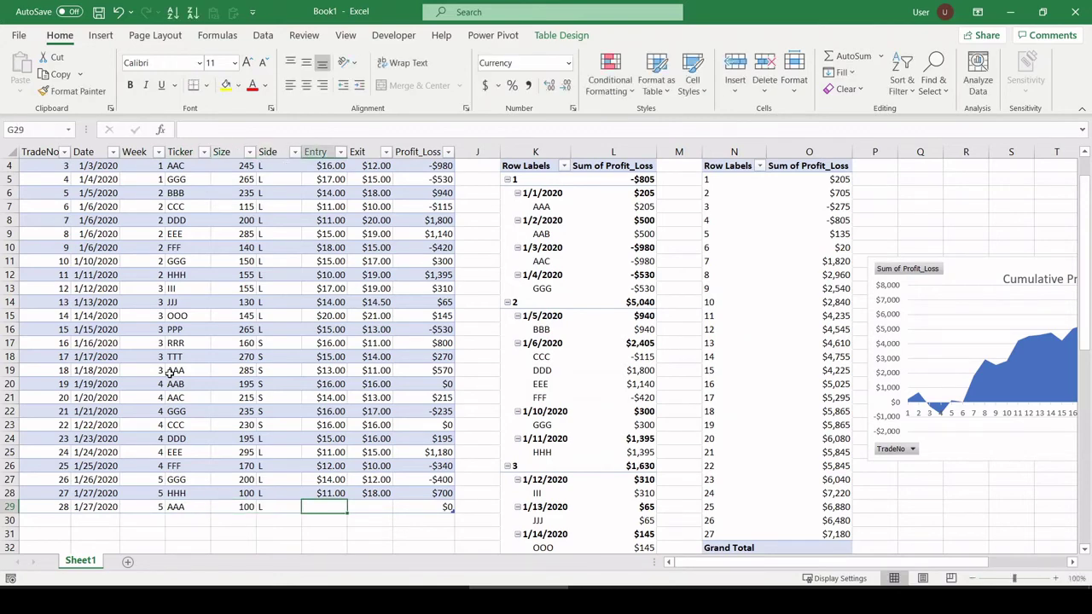
# Step: Enter an entry price of 10 and an exit price of 13 for trade 28
pyautogui.write('10')
pyautogui.press('Tab')
pyautogui.write('13')
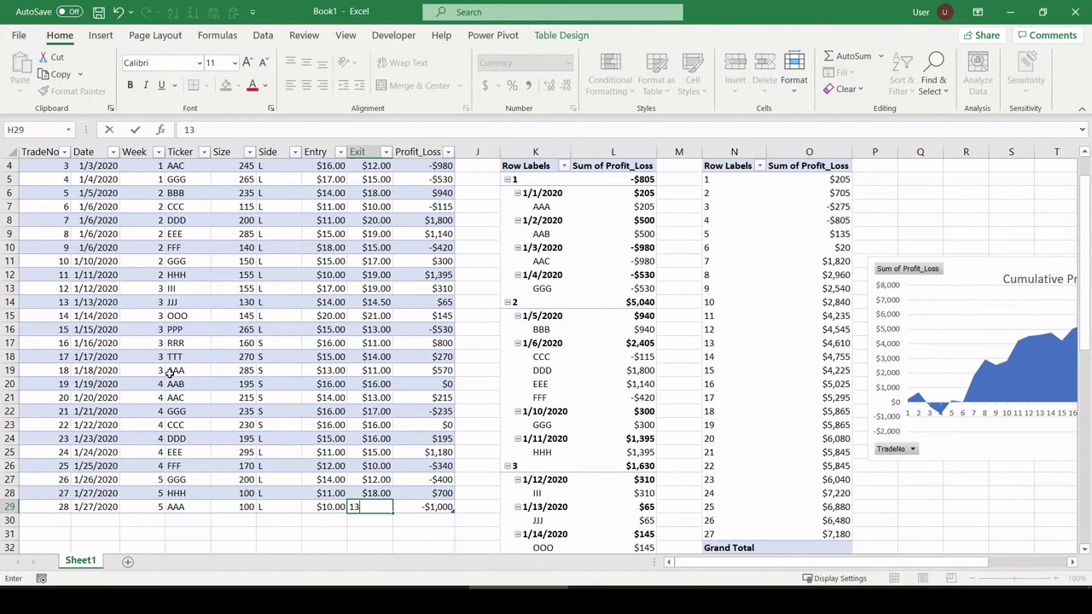
pyautogui.press('Tab')
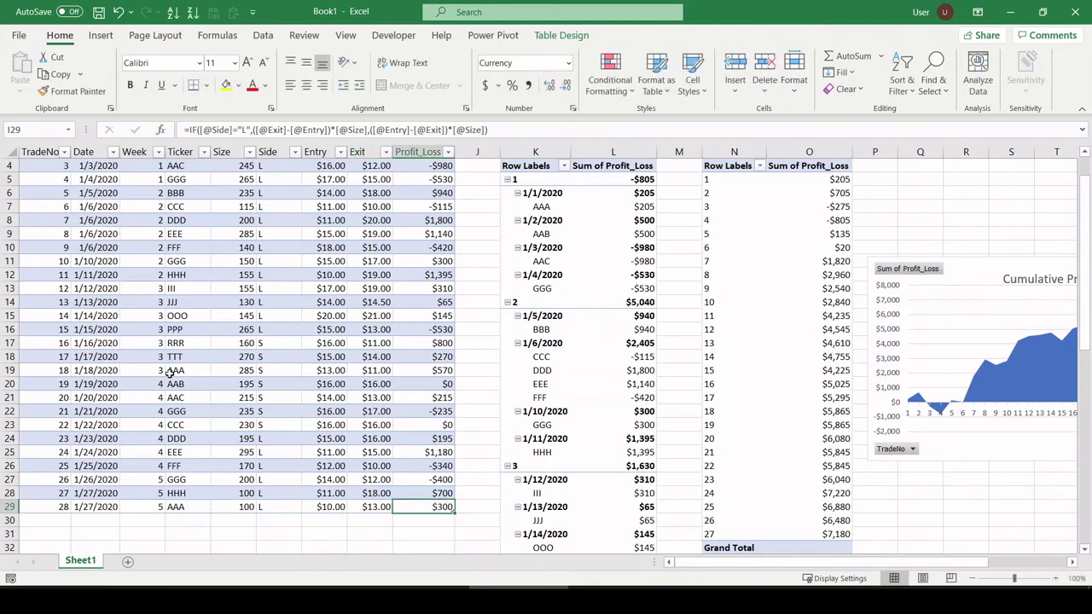
# Step: Refresh the running total pivot table so that it picks up trade 28
pyautogui.rightClick(802, 346)
pyautogui.press('Escape')
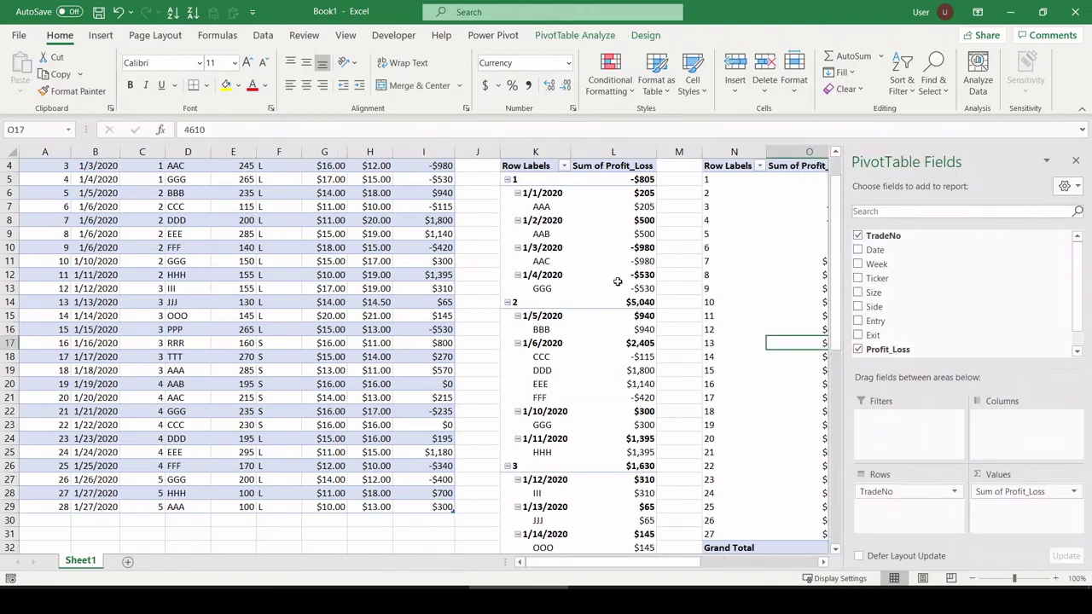
pyautogui.click(256, 299)
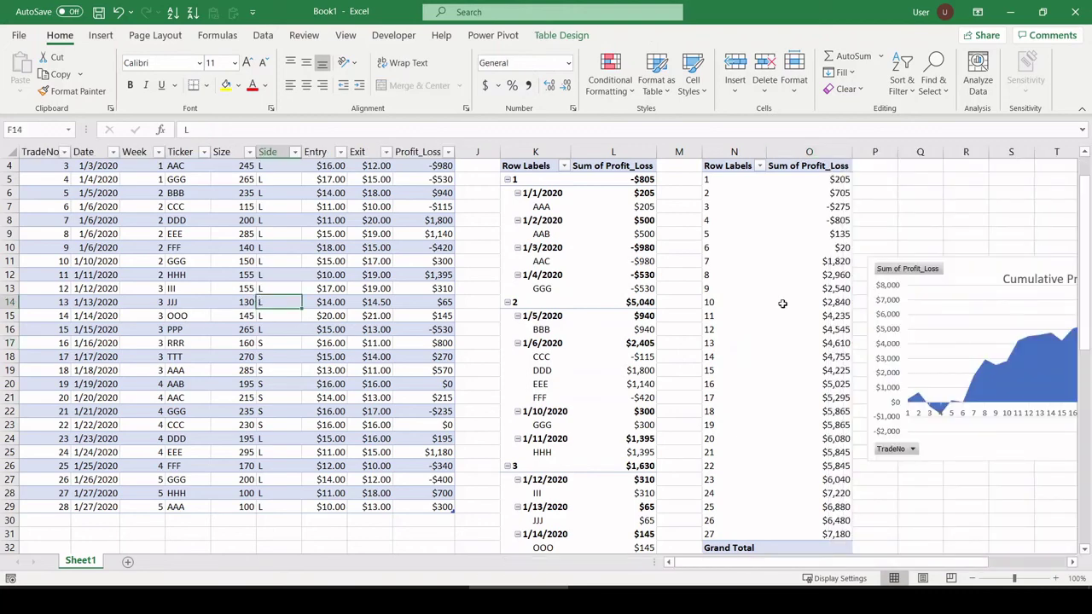
pyautogui.rightClick(800, 309)
pyautogui.click(824, 383)
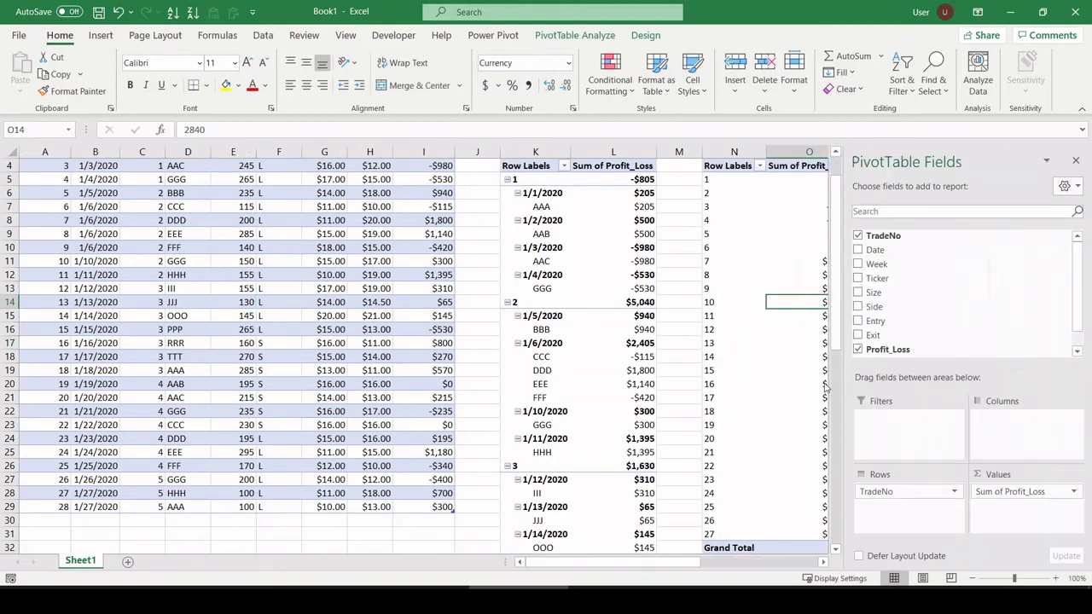
# Step: Check trade 28 in the running total pivot table and the AAA entry under 1/27/2020 in the weekly pivot table
pyautogui.scroll(-2, 756, 402)
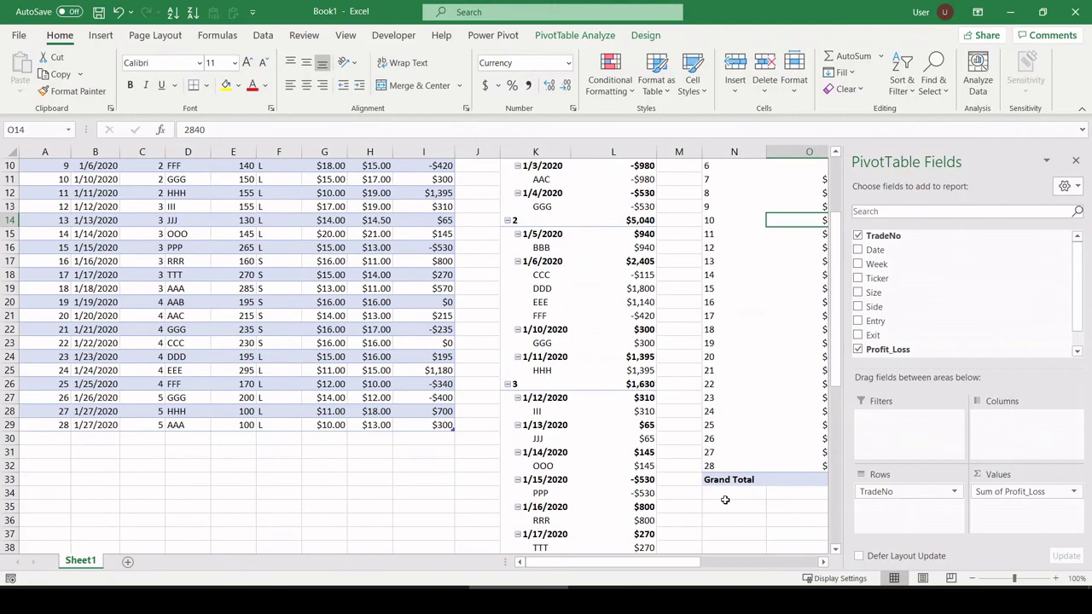
pyautogui.click(724, 500)
pyautogui.click(840, 468)
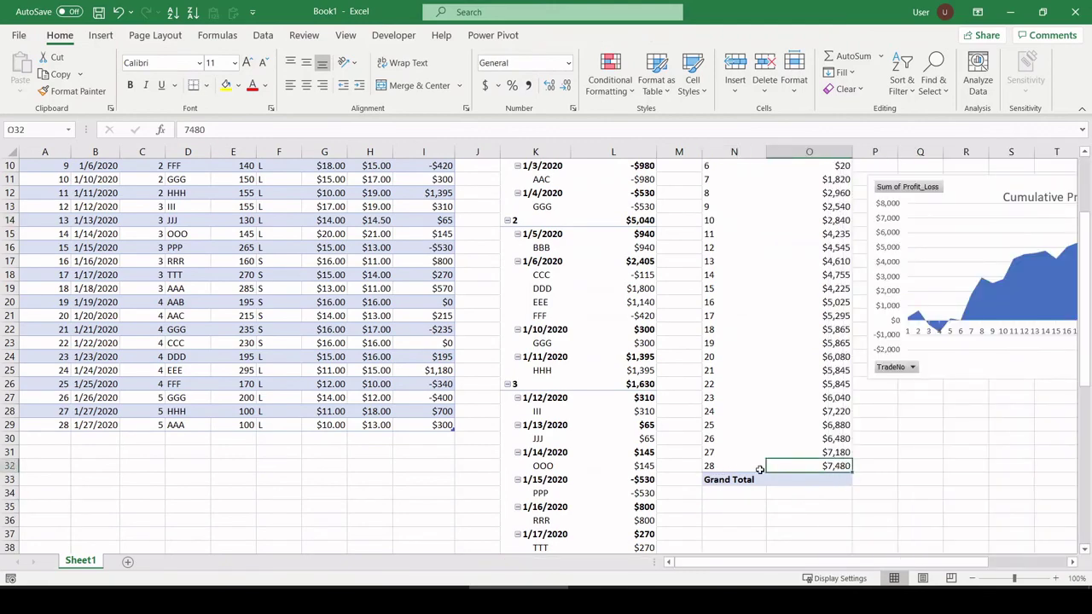
pyautogui.keyDown('shift'); pyautogui.click(759, 470); pyautogui.keyUp('shift')
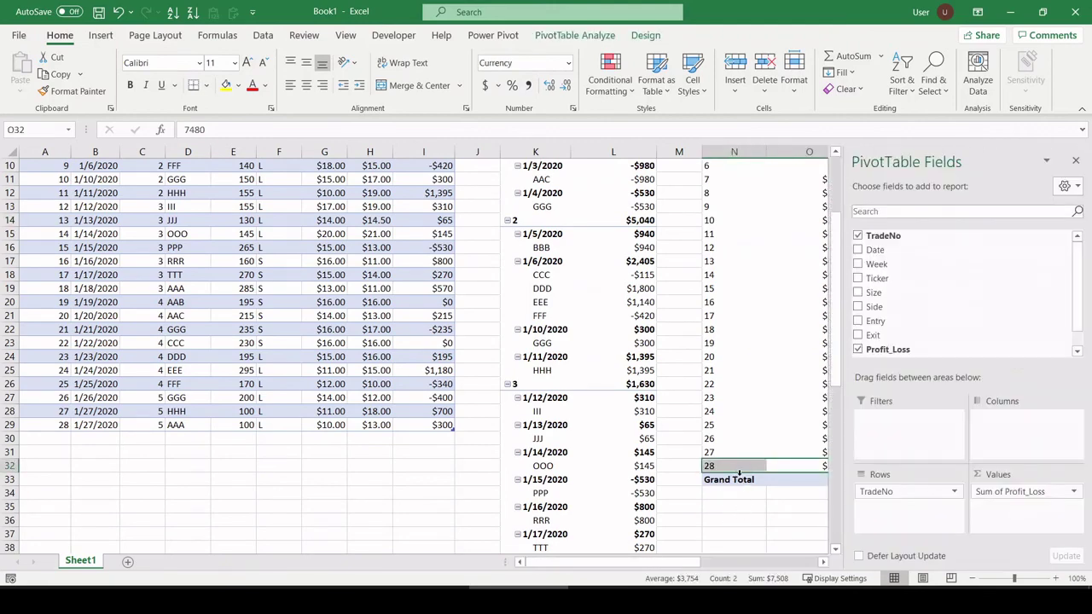
pyautogui.scroll(-11, 739, 474)
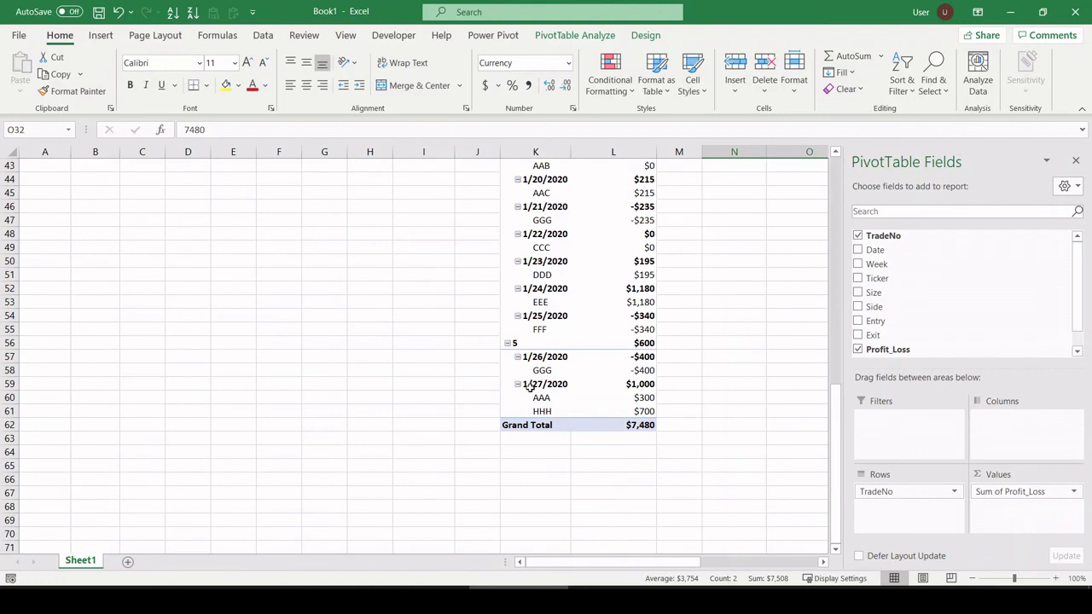
pyautogui.moveTo(543, 398); pyautogui.dragTo(621, 398)
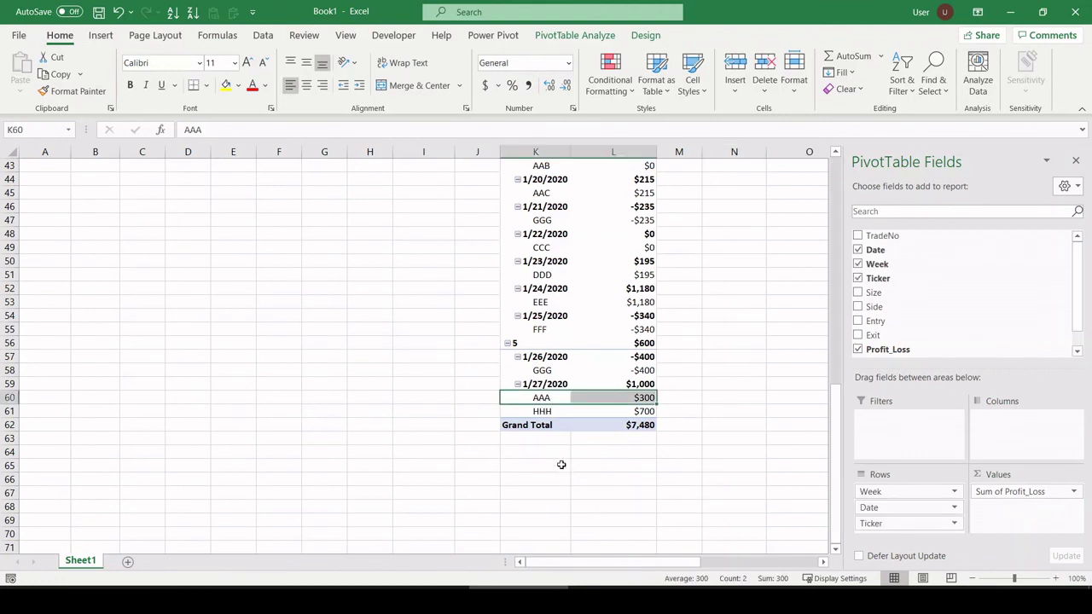
pyautogui.scroll(13, 575, 488)
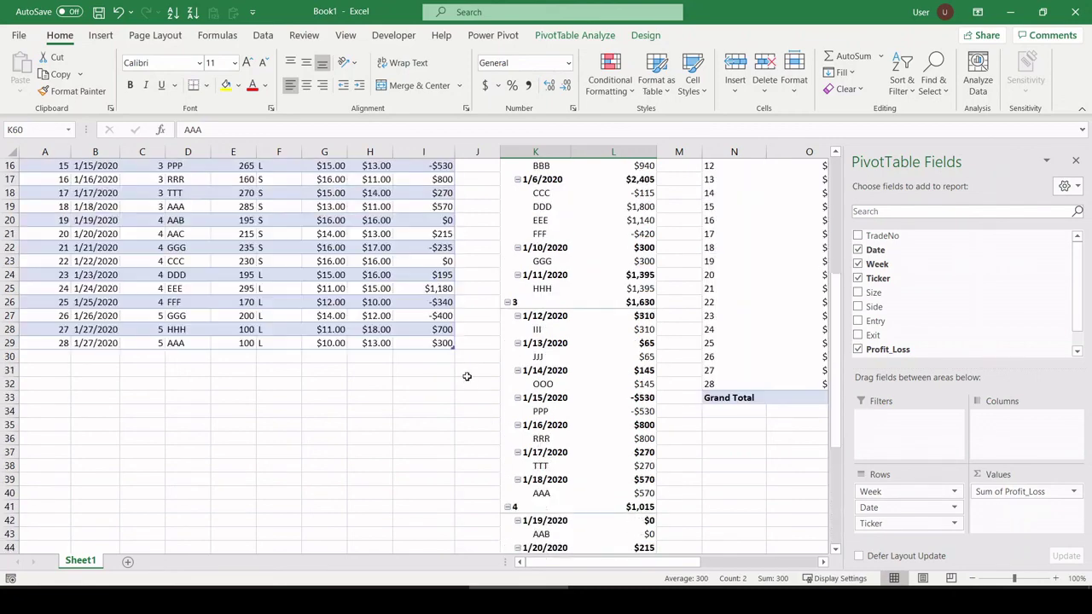
pyautogui.click(471, 304)
pyautogui.scroll(1, 497, 356)
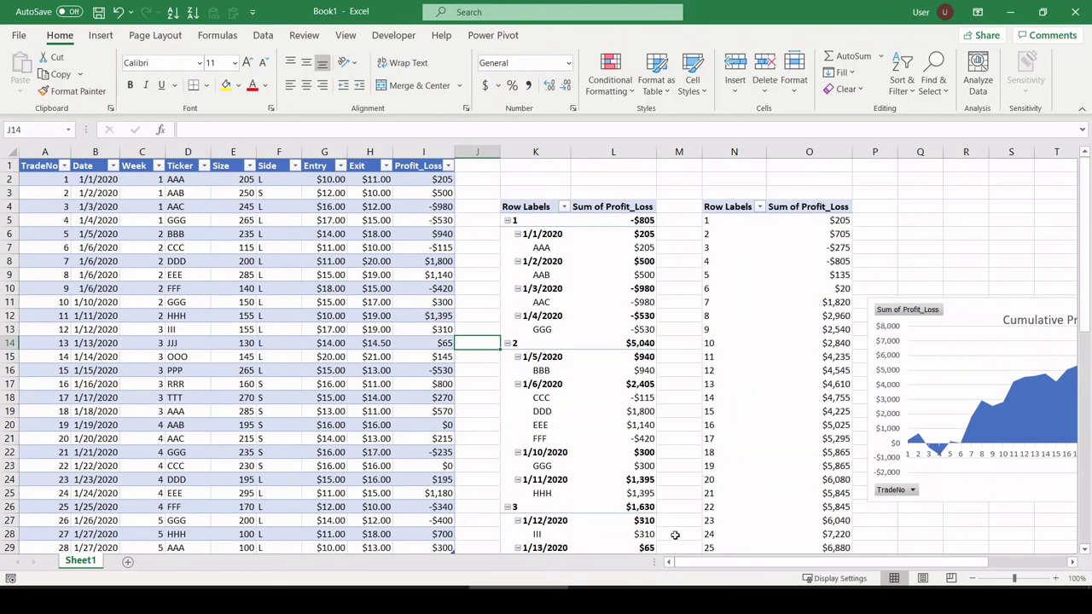
pyautogui.click(276, 275)
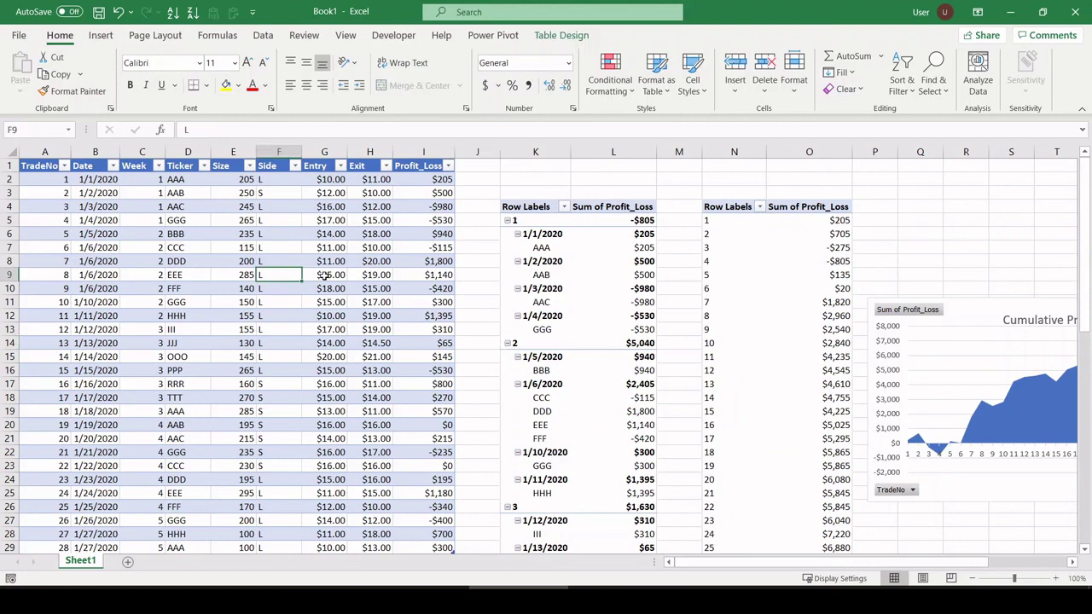
pyautogui.click(543, 181)
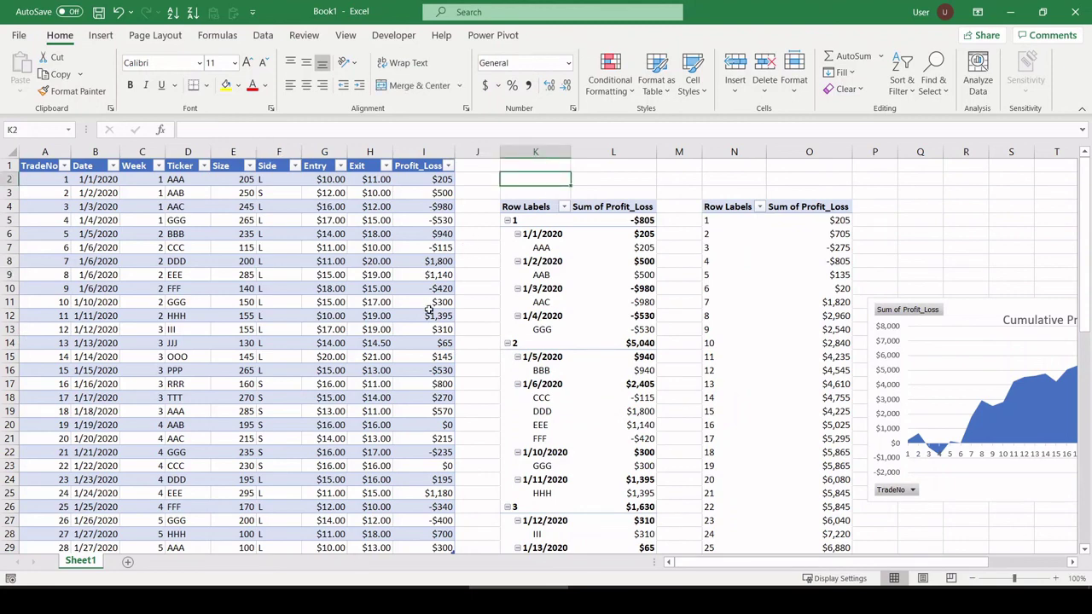